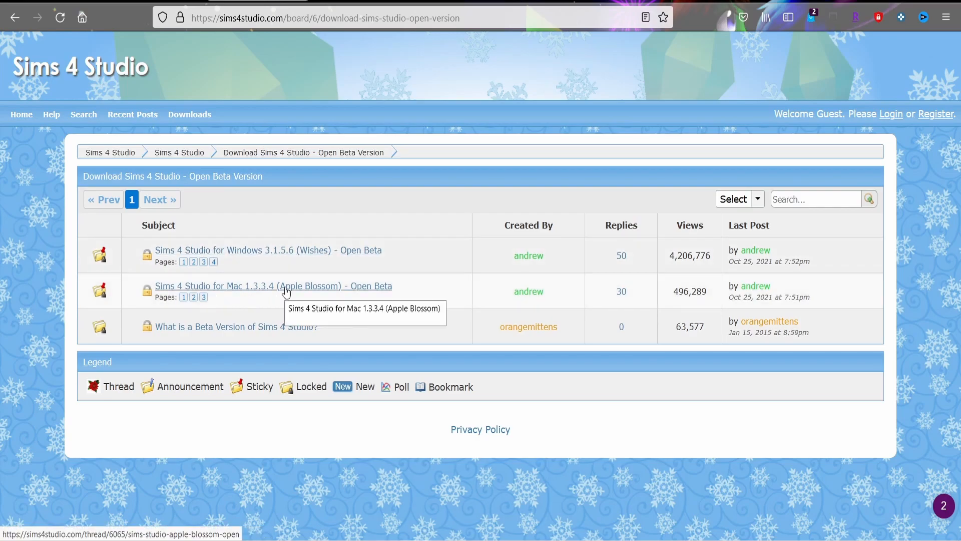
Open the Sims 4 Studio for Windows 3.1.5.6 (Wishes) thread, view its Zip download page, and return to the thread.
{"action": "left_click", "coordinate": [291, 254]}
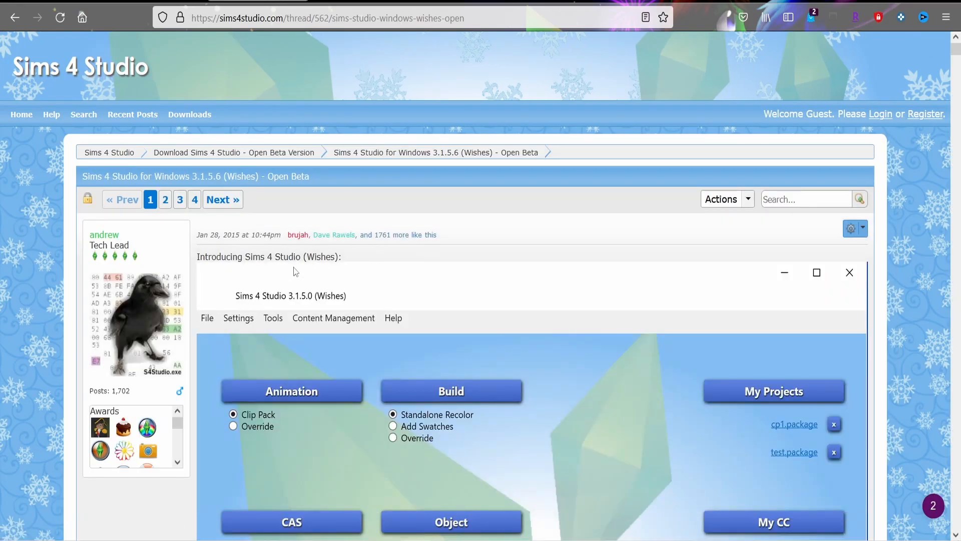
{"action": "scroll", "coordinate": [255, 308], "scroll_direction": "down", "scroll_amount": 10}
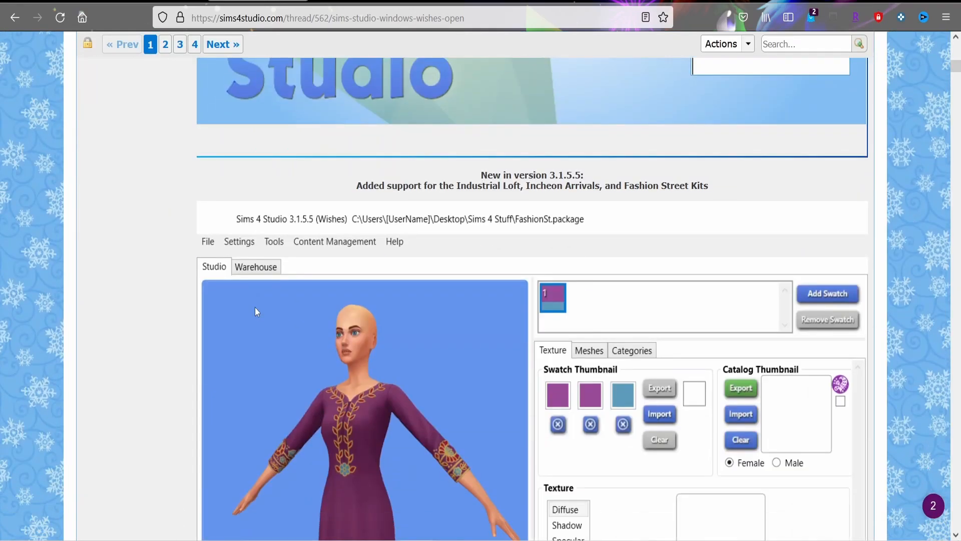
{"action": "scroll", "coordinate": [254, 308], "scroll_direction": "down", "scroll_amount": 20}
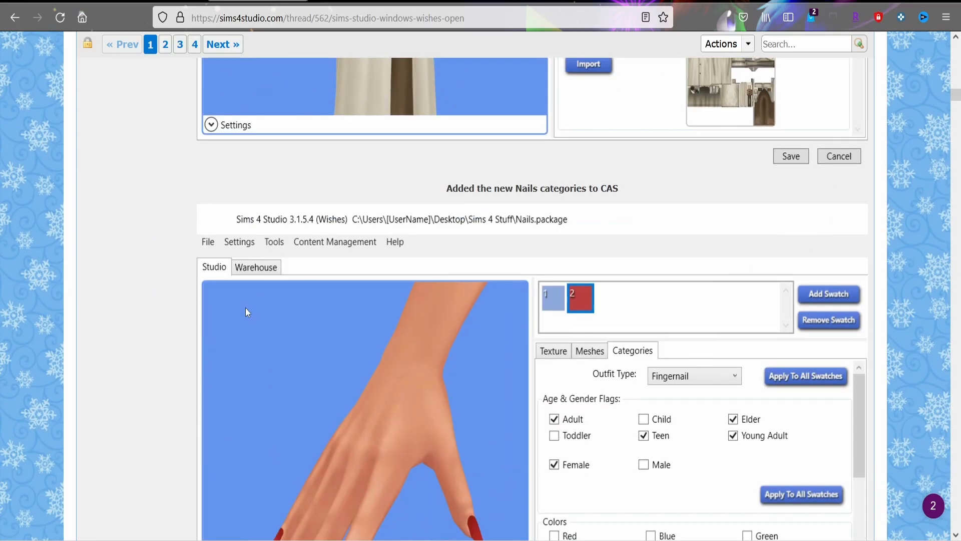
{"action": "scroll", "coordinate": [245, 308], "scroll_direction": "down", "scroll_amount": 5}
{"action": "scroll", "coordinate": [211, 294], "scroll_direction": "down", "scroll_amount": 6}
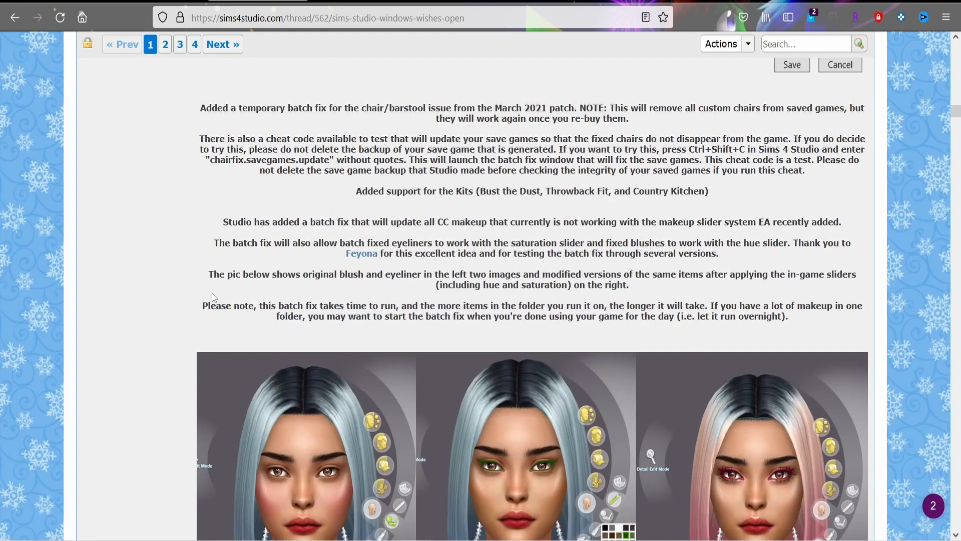
{"action": "scroll", "coordinate": [212, 293], "scroll_direction": "down", "scroll_amount": 5}
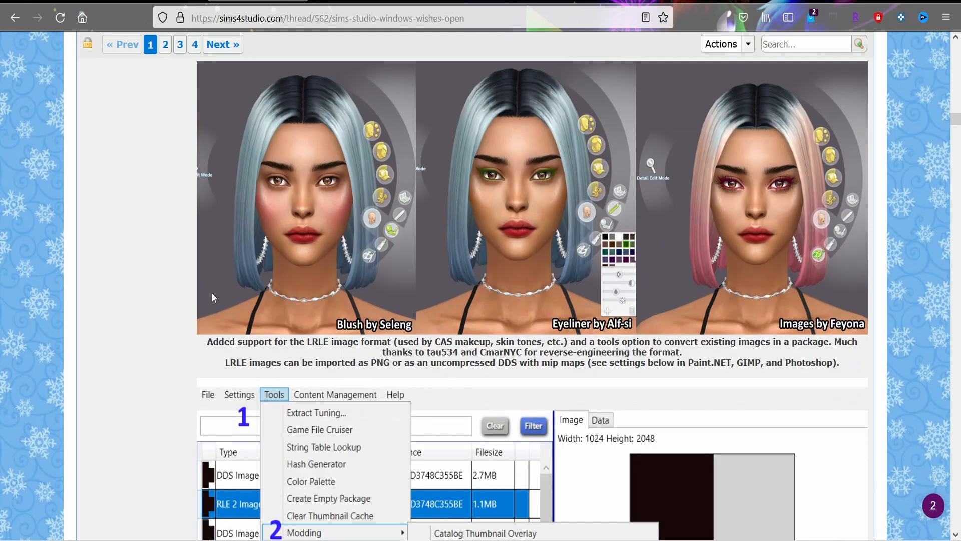
{"action": "scroll", "coordinate": [212, 297], "scroll_direction": "down", "scroll_amount": 10}
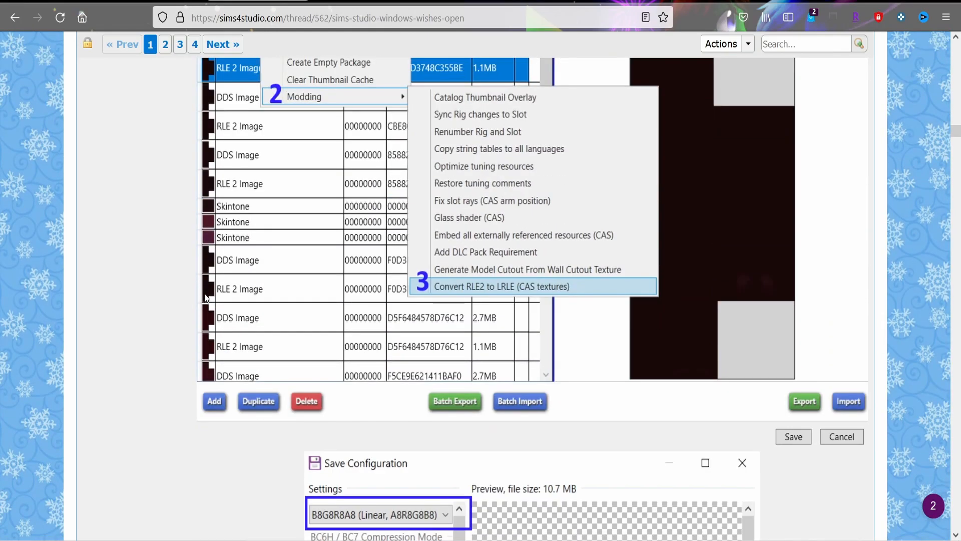
{"action": "scroll", "coordinate": [204, 293], "scroll_direction": "down", "scroll_amount": 20}
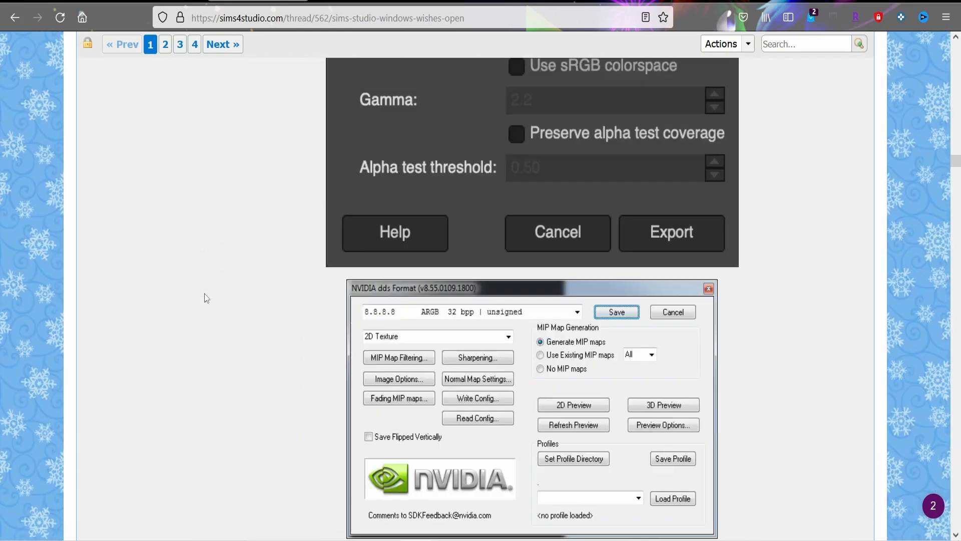
{"action": "scroll", "coordinate": [205, 293], "scroll_direction": "down", "scroll_amount": 15}
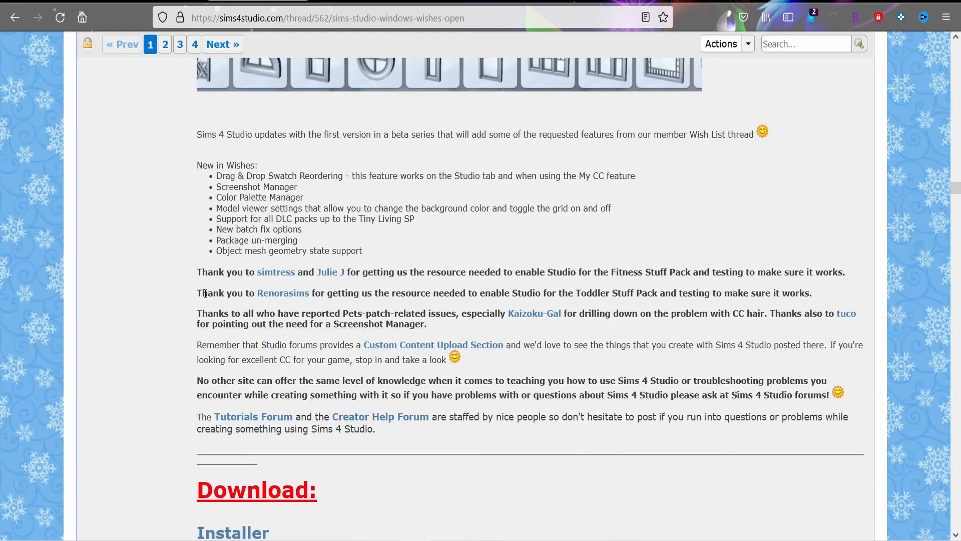
{"action": "scroll", "coordinate": [204, 293], "scroll_direction": "down", "scroll_amount": 3}
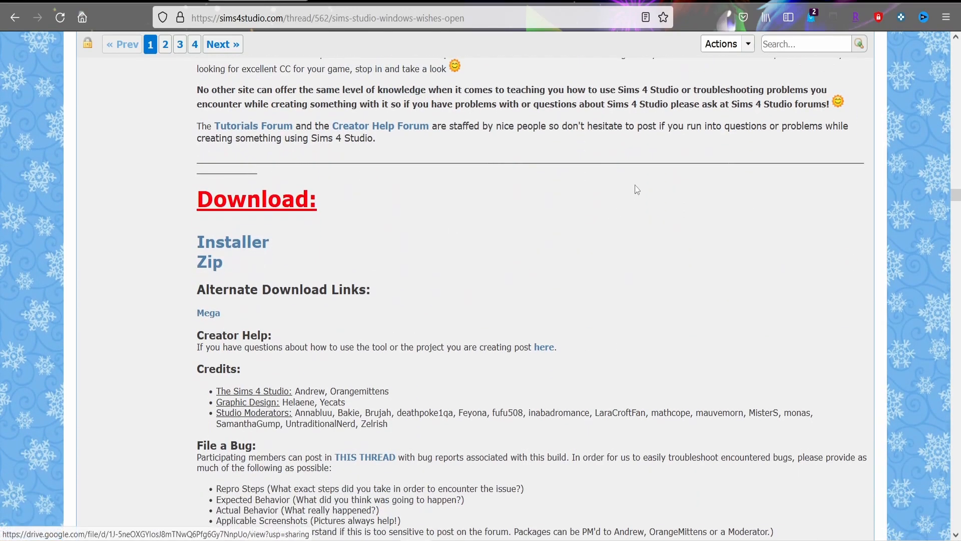
{"action": "left_click", "coordinate": [212, 268]}
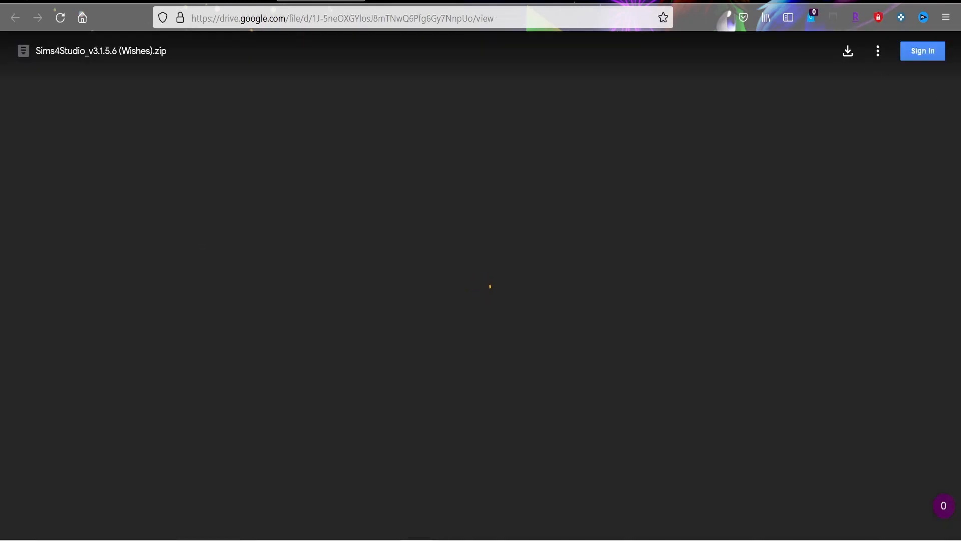
{"action": "key", "text": "ctrl+shift+Tab"}
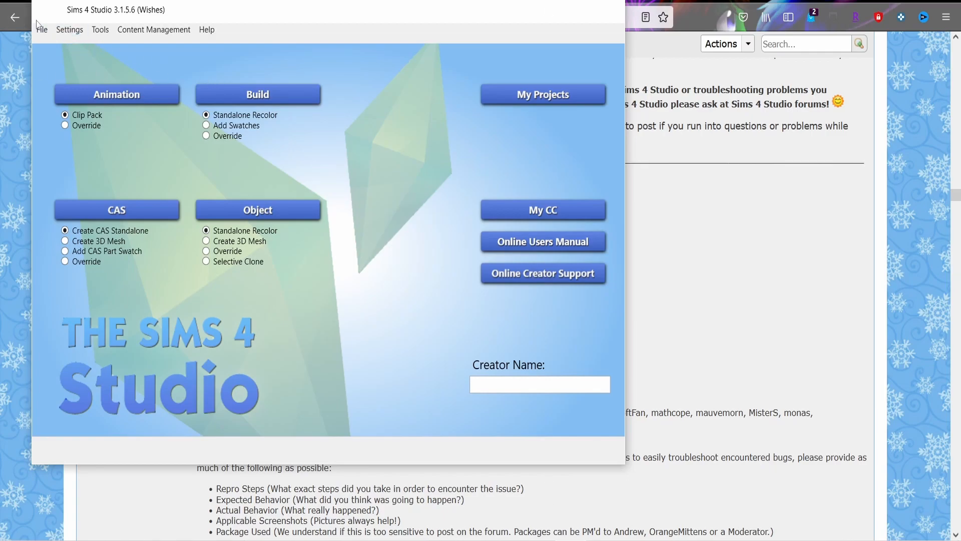
Switch to Sims 4 Studio, save its settings with the existing game, documents and Blender paths, and close them.
{"action": "left_click", "coordinate": [68, 30]}
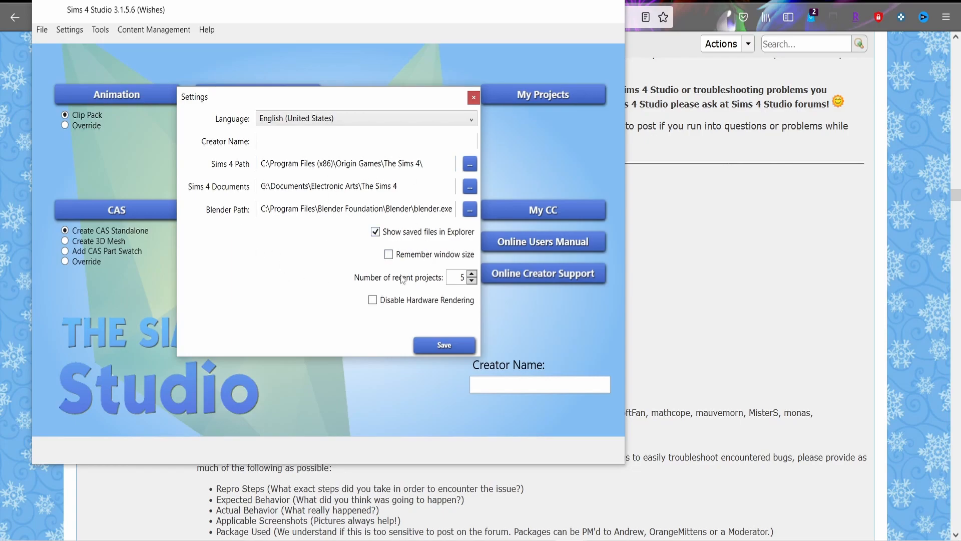
{"action": "left_click", "coordinate": [455, 345]}
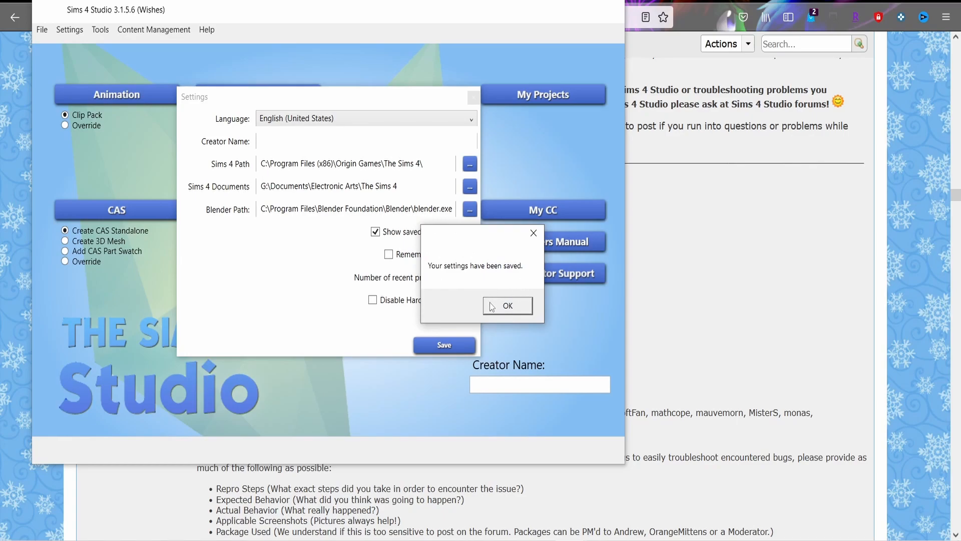
{"action": "left_click", "coordinate": [507, 306]}
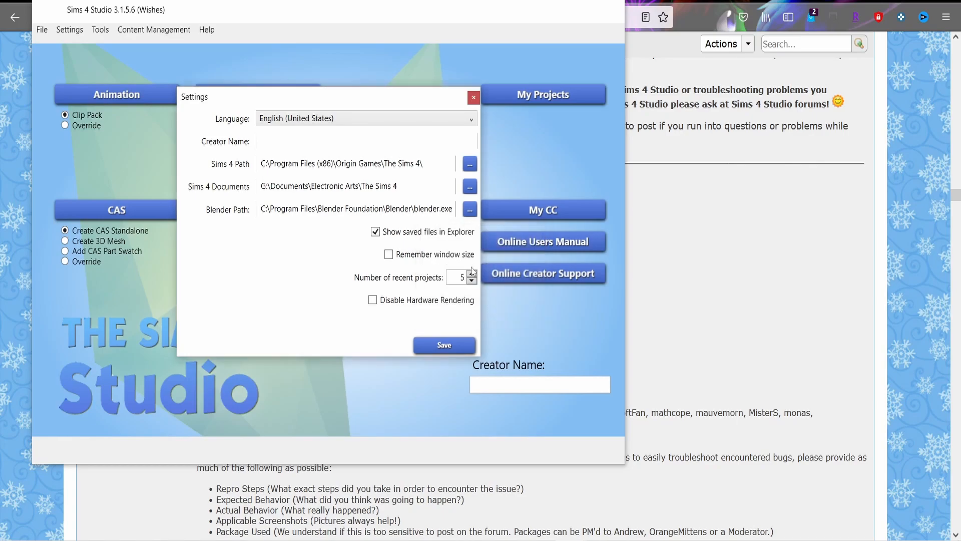
{"action": "left_click", "coordinate": [472, 99]}
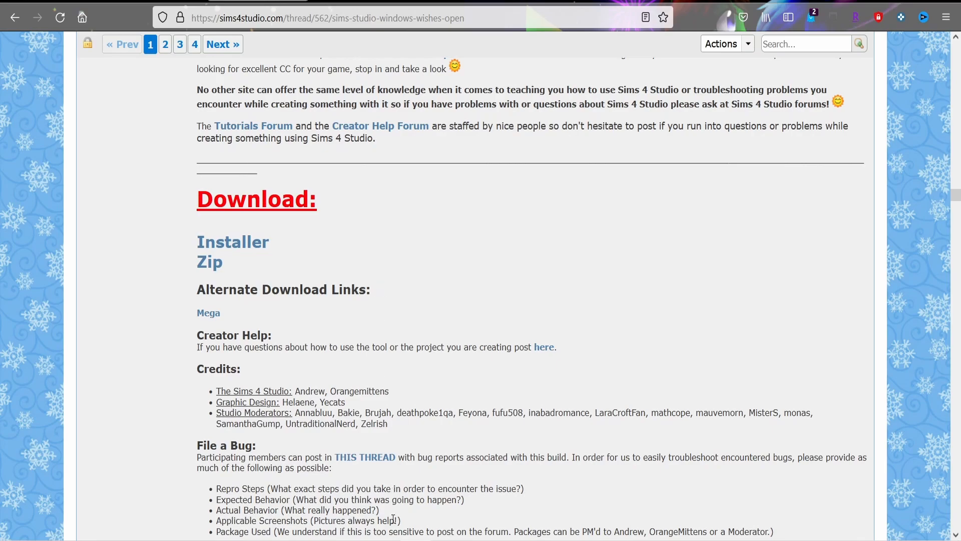
Switch to File Explorer, close the sims-mod-assistant-win32-x64 folder, and show The Sims 4 folder beside the Sims stuff folder.
{"action": "left_click", "coordinate": [448, 480]}
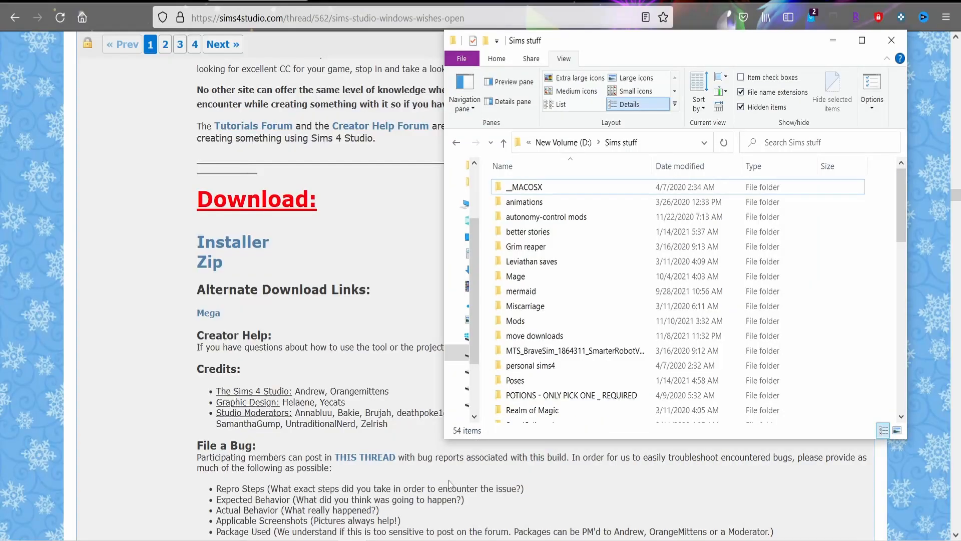
{"action": "mouse_move", "coordinate": [353, 538]}
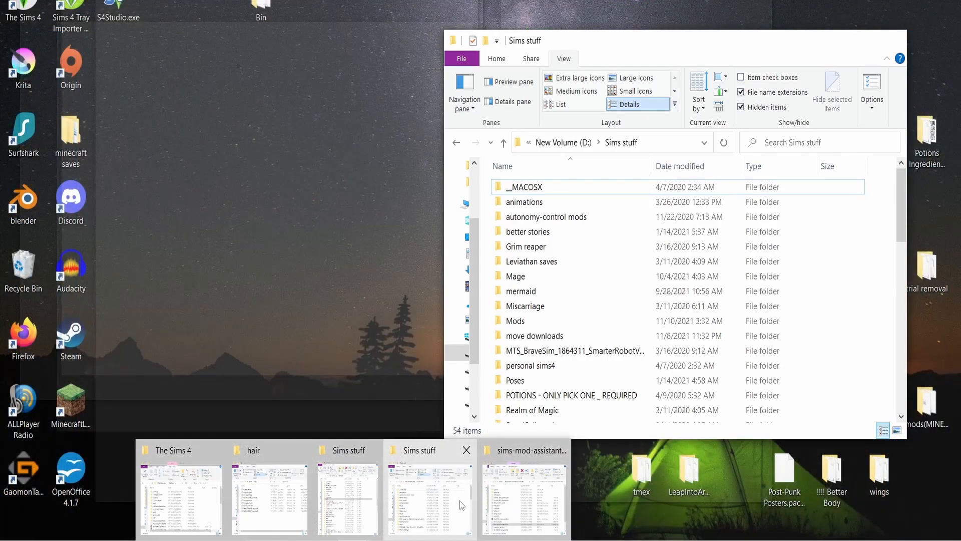
{"action": "left_click", "coordinate": [530, 505]}
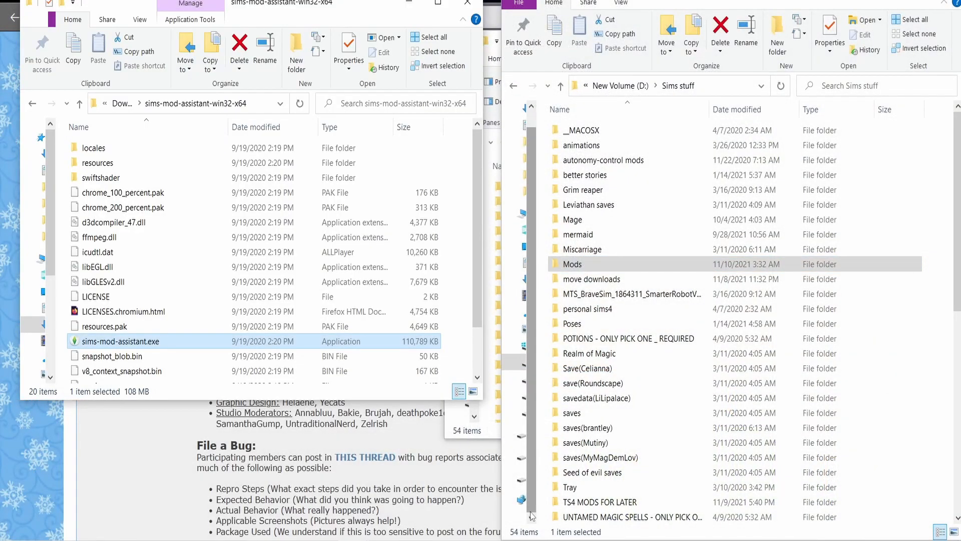
{"action": "left_click", "coordinate": [468, 3]}
{"action": "key", "text": "alt+Tab"}
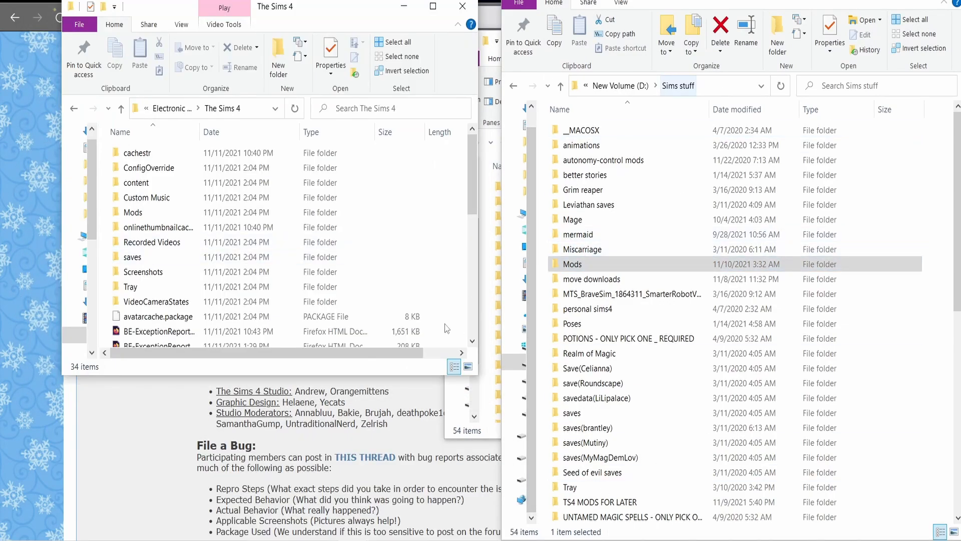
Compare the size and file count of the Mods folders in Sims stuff and The Sims 4 through their properties.
{"action": "right_click", "coordinate": [585, 267]}
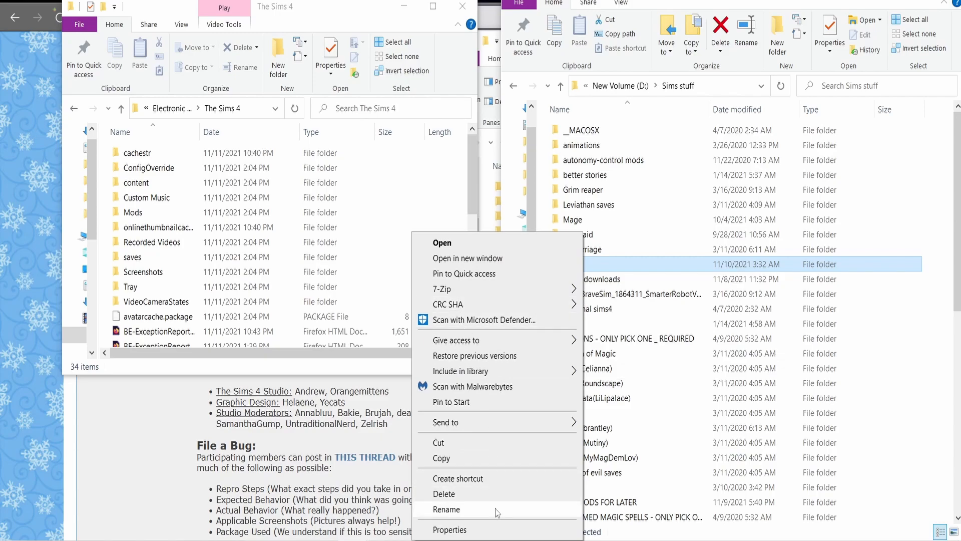
{"action": "left_click", "coordinate": [496, 528]}
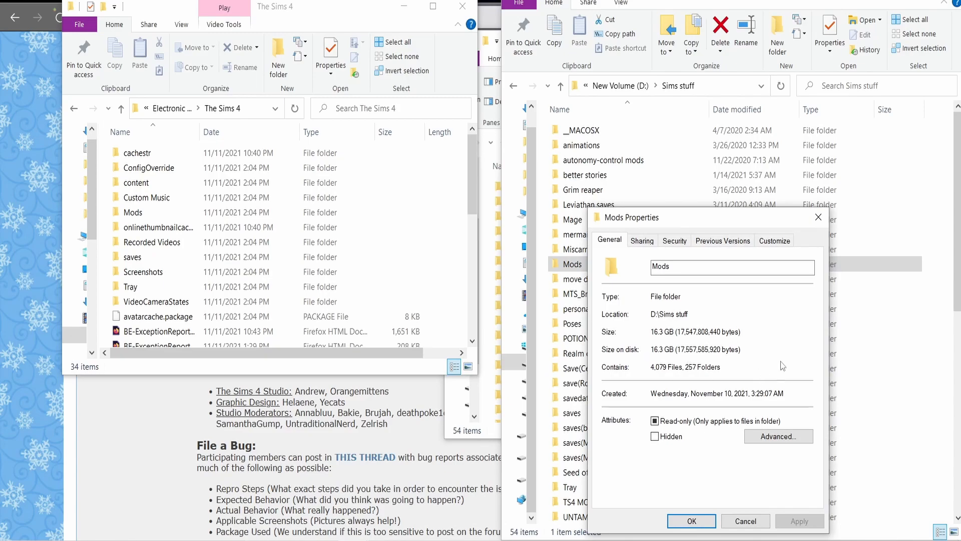
{"action": "right_click", "coordinate": [132, 215]}
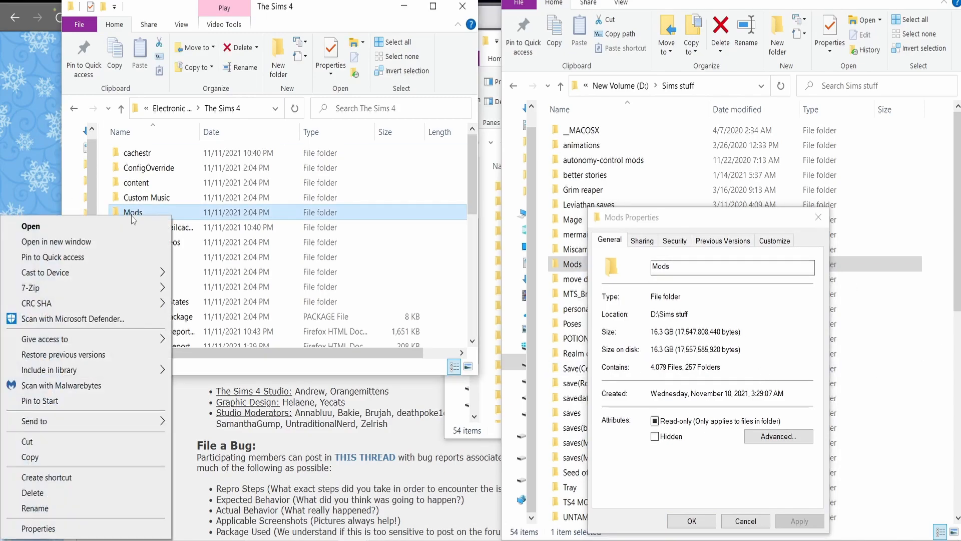
{"action": "left_click", "coordinate": [35, 528]}
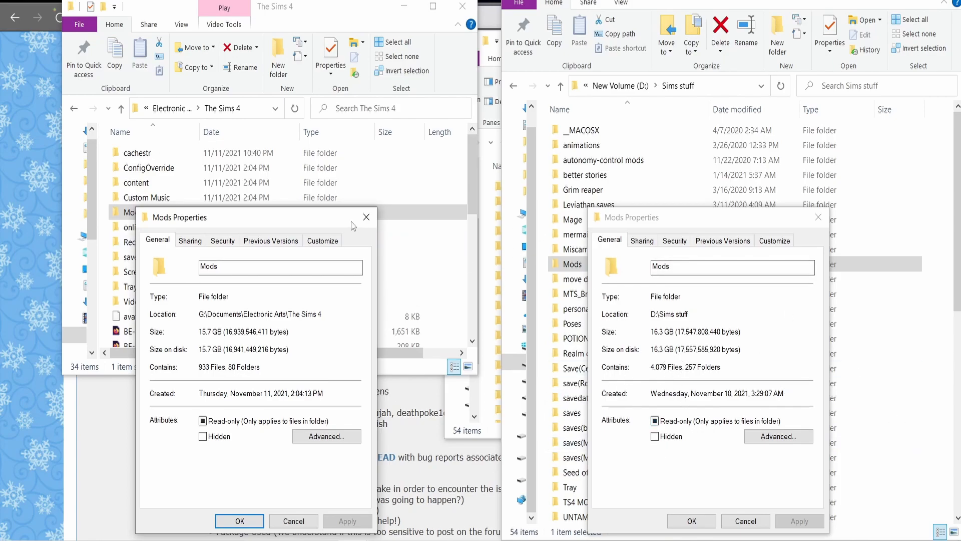
{"action": "left_click", "coordinate": [367, 217]}
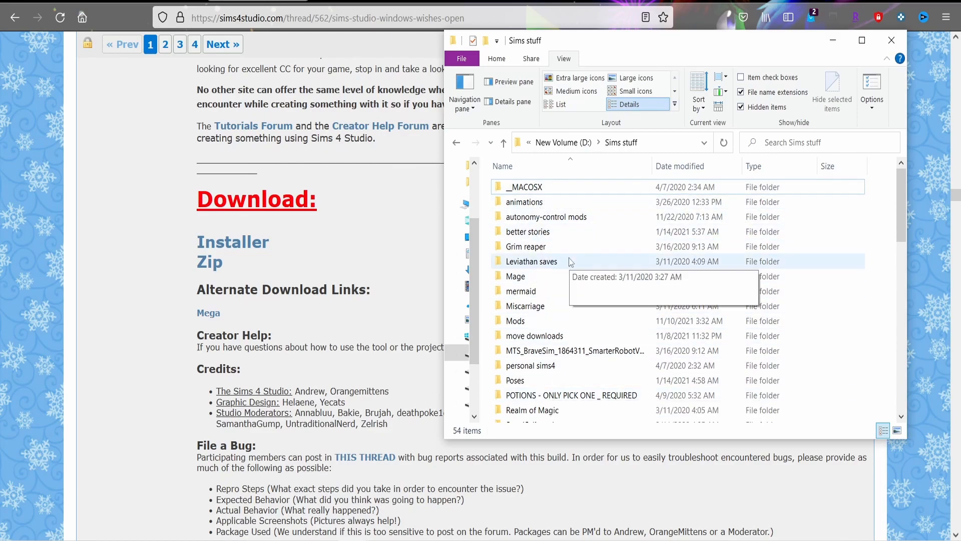
Open the hair folder inside Sims stuff's Mods folder and look through its unmerged subfolders and package files.
{"action": "double_click", "coordinate": [519, 321]}
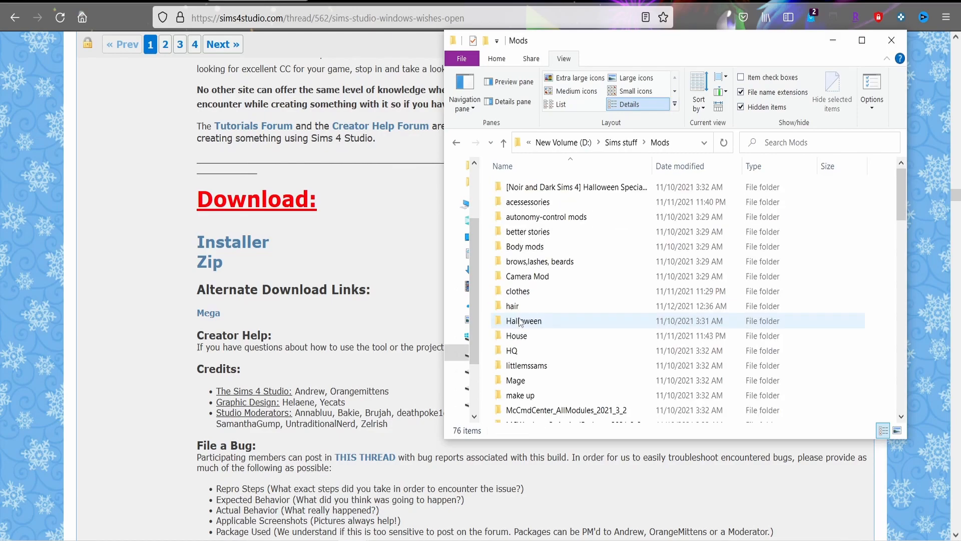
{"action": "double_click", "coordinate": [545, 304]}
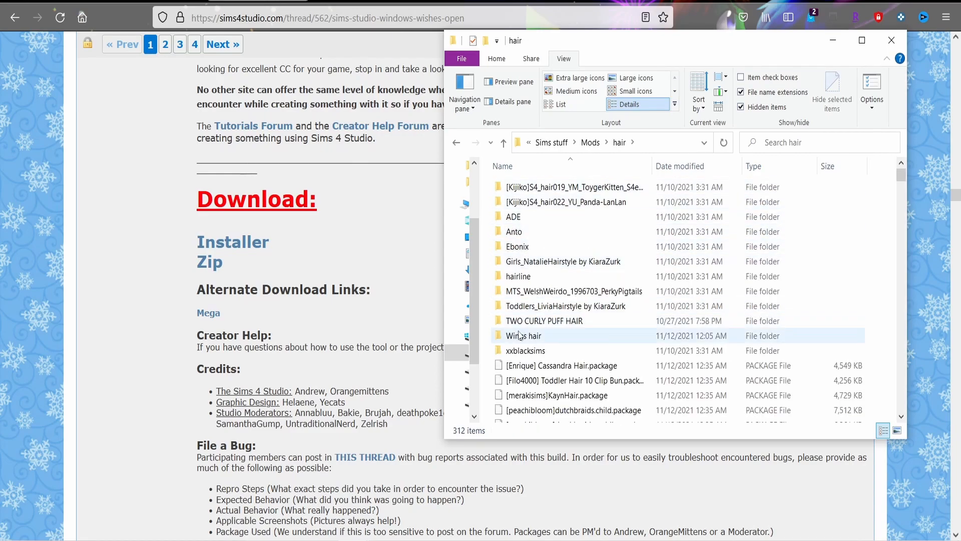
{"action": "scroll", "coordinate": [603, 357], "scroll_direction": "down", "scroll_amount": 3}
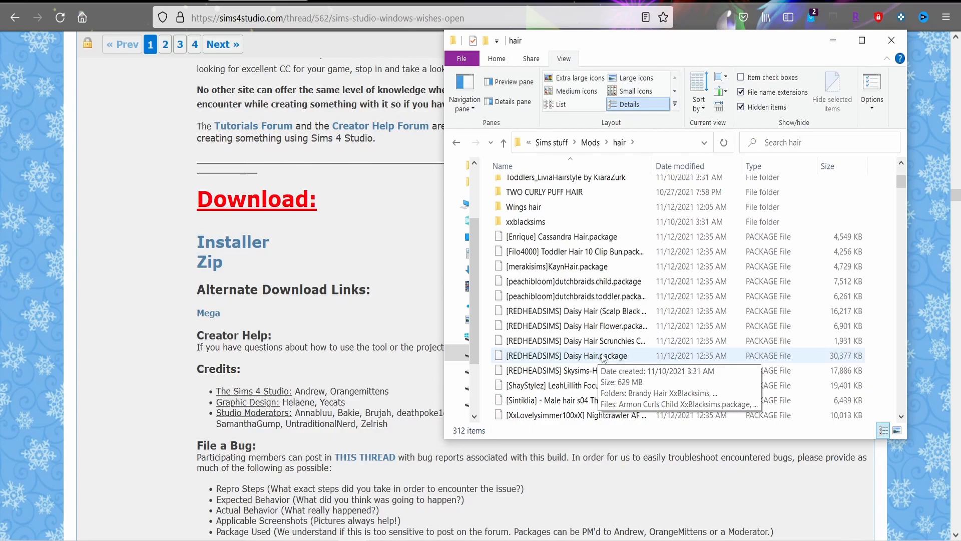
{"action": "scroll", "coordinate": [604, 357], "scroll_direction": "down", "scroll_amount": 4}
{"action": "scroll", "coordinate": [603, 357], "scroll_direction": "up", "scroll_amount": 8}
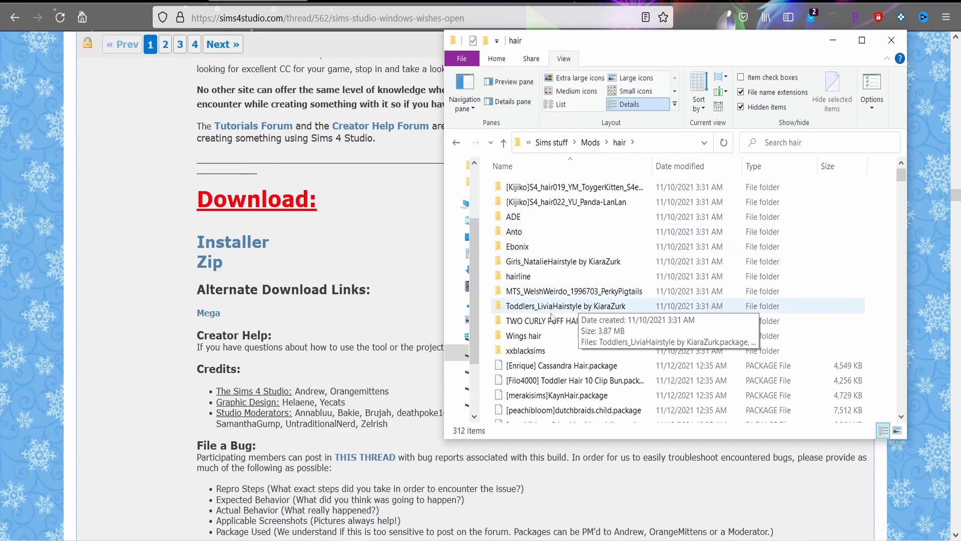
{"action": "scroll", "coordinate": [643, 399], "scroll_direction": "down", "scroll_amount": 4}
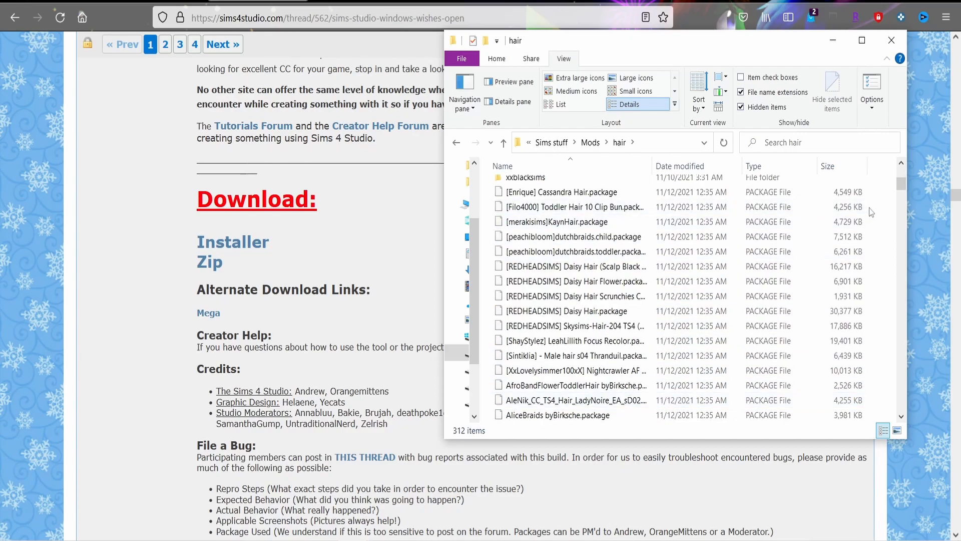
{"action": "left_click_drag", "start_coordinate": [902, 188], "coordinate": [895, 156]}
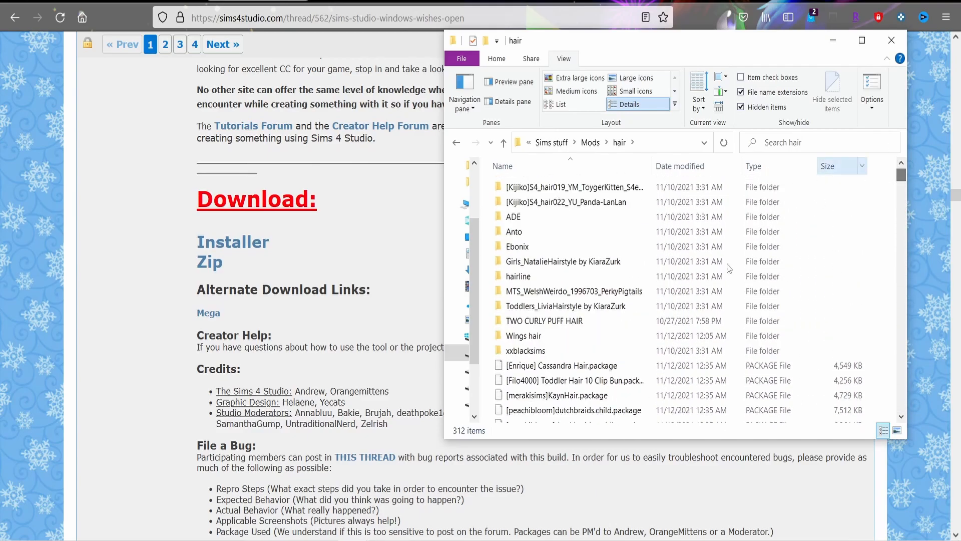
Bring up the merged hair folder and compare its packages with the long file list in the unmerged hair folder.
{"action": "mouse_move", "coordinate": [353, 540]}
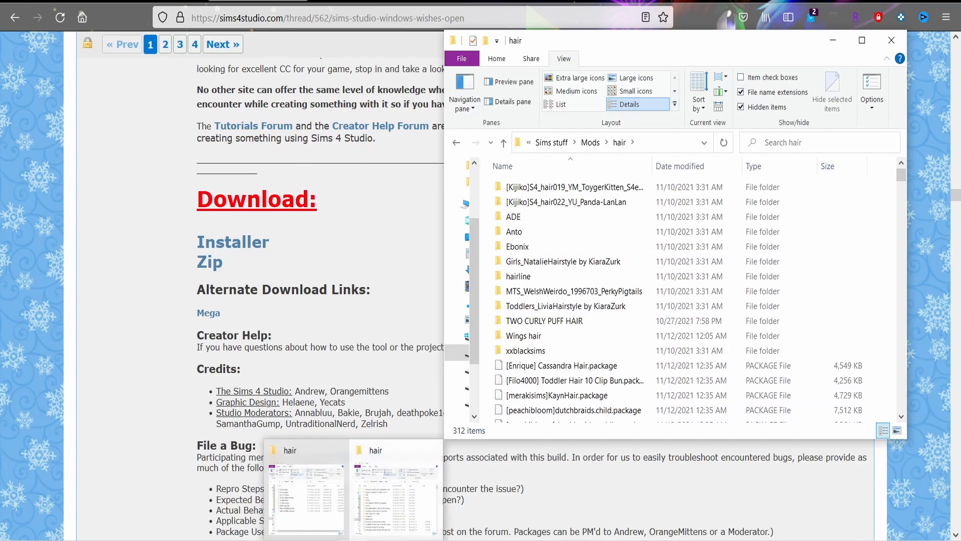
{"action": "left_click", "coordinate": [313, 486]}
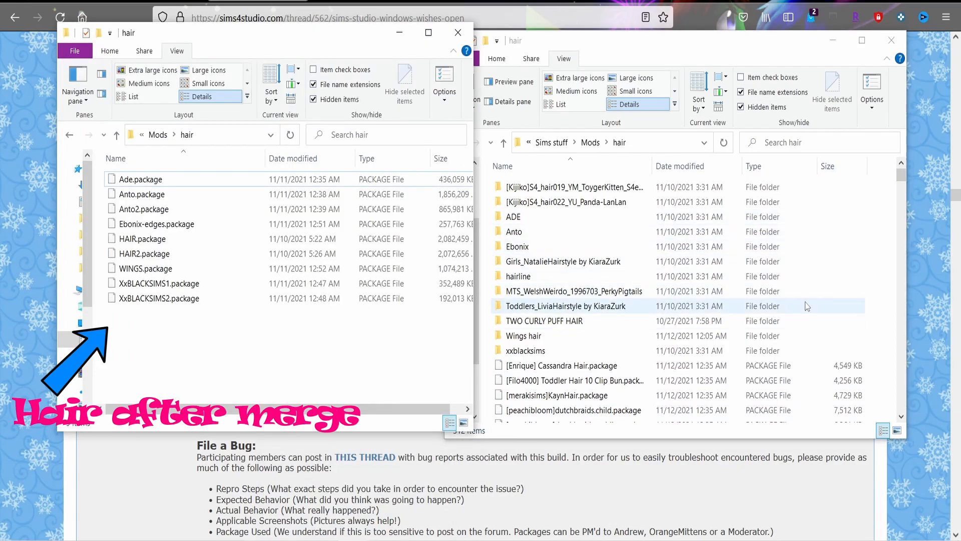
{"action": "scroll", "coordinate": [774, 335], "scroll_direction": "down", "scroll_amount": 4}
{"action": "scroll", "coordinate": [774, 336], "scroll_direction": "down", "scroll_amount": 2}
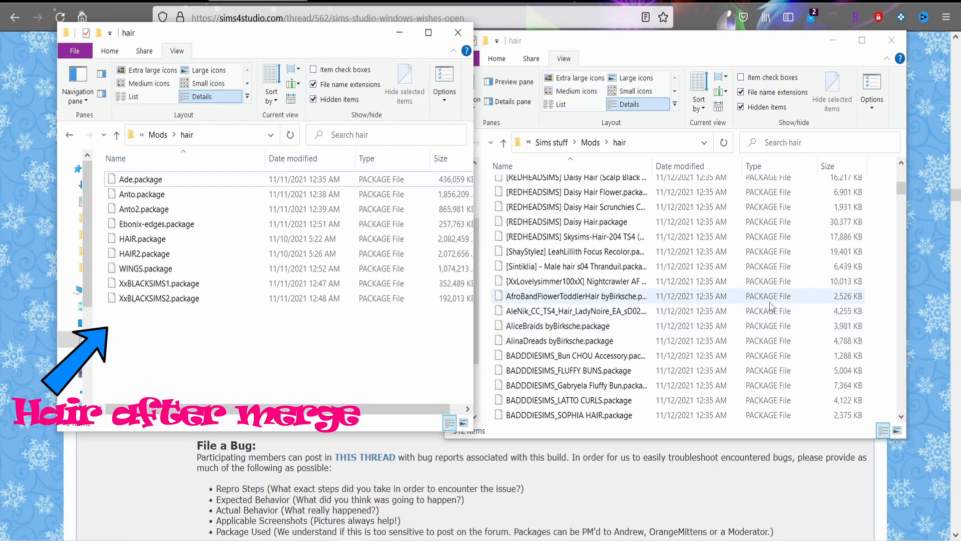
{"action": "scroll", "coordinate": [772, 307], "scroll_direction": "down", "scroll_amount": 1}
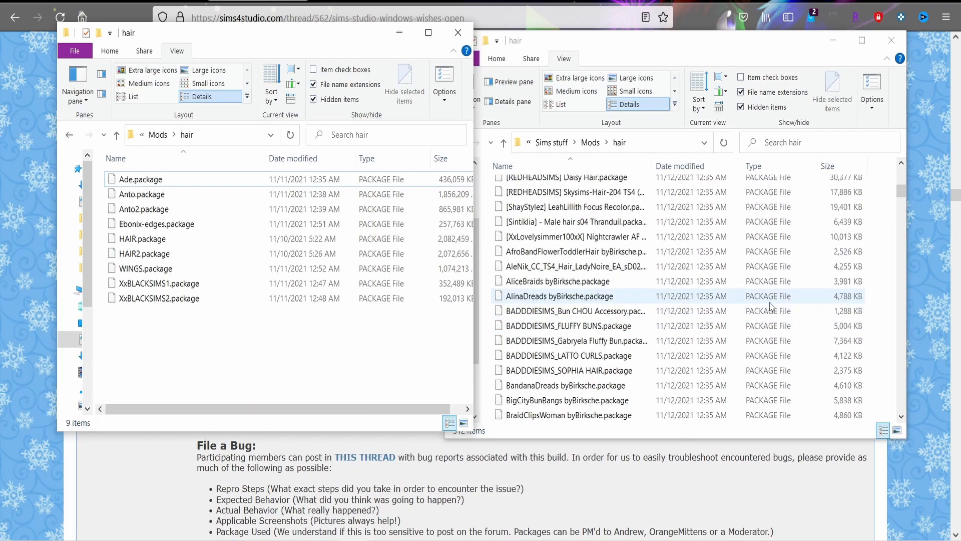
{"action": "scroll", "coordinate": [771, 307], "scroll_direction": "down", "scroll_amount": 1}
{"action": "scroll", "coordinate": [771, 307], "scroll_direction": "down", "scroll_amount": 18}
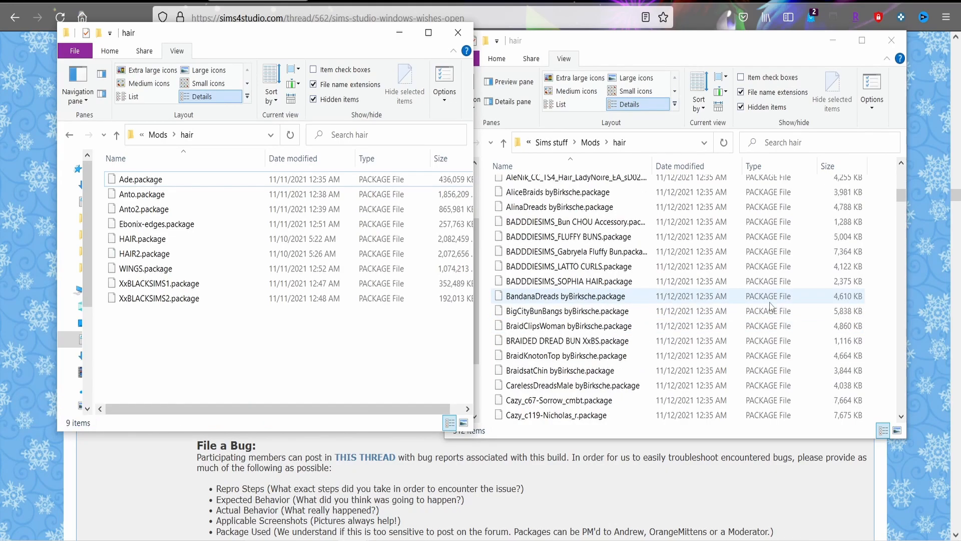
Look through the rest of the unmerged hair folder's package files and their sizes, down to the SonyaSims and Stealthic hairs.
{"action": "scroll", "coordinate": [771, 307], "scroll_direction": "down", "scroll_amount": 20}
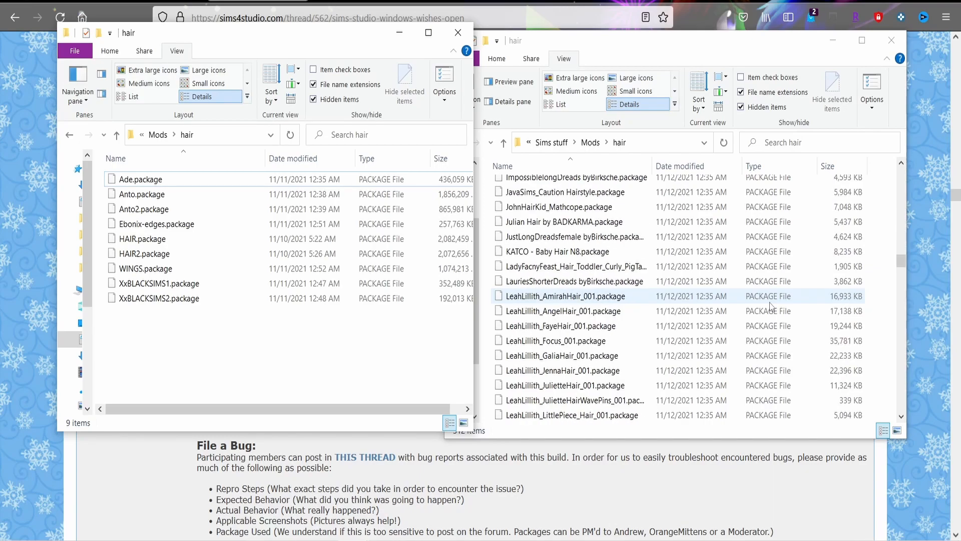
{"action": "scroll", "coordinate": [772, 307], "scroll_direction": "down", "scroll_amount": 20}
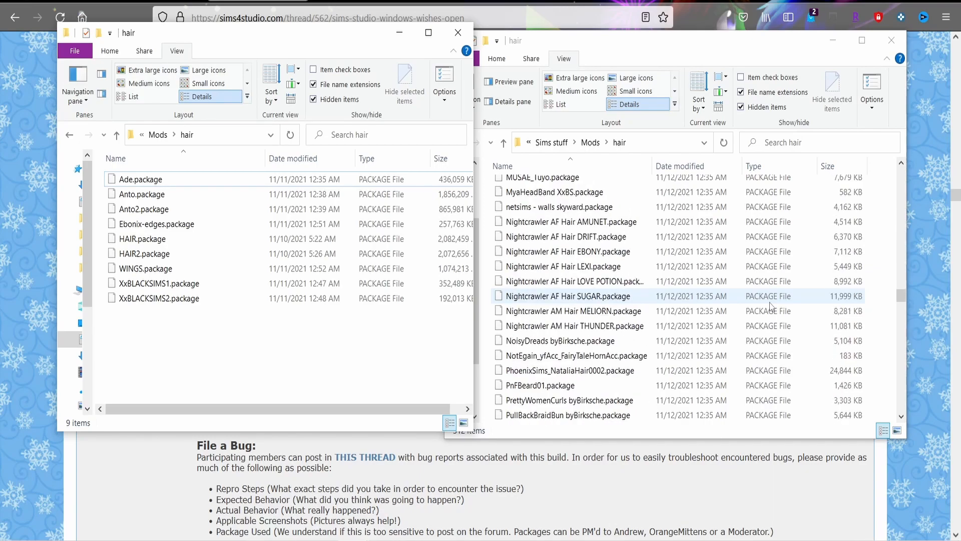
{"action": "scroll", "coordinate": [772, 306], "scroll_direction": "down", "scroll_amount": 9}
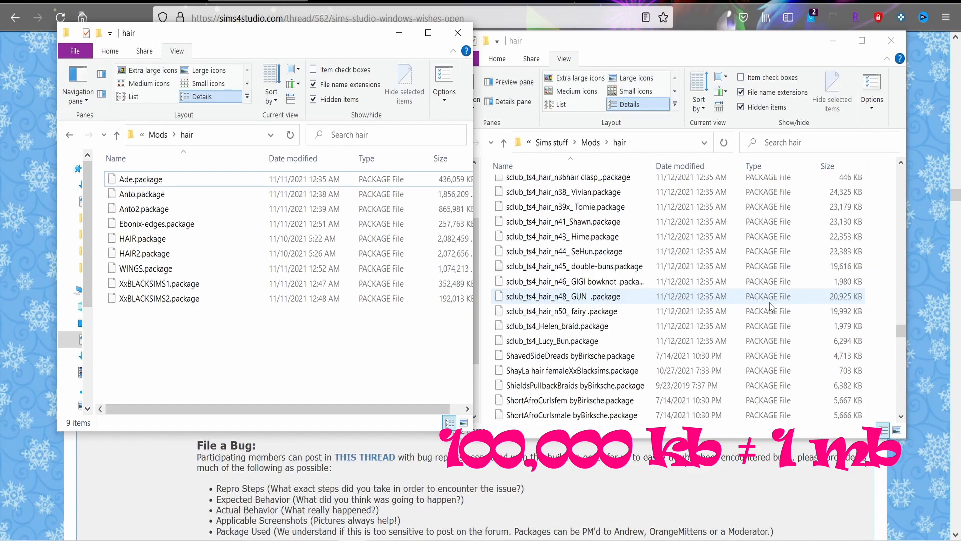
{"action": "scroll", "coordinate": [772, 306], "scroll_direction": "down", "scroll_amount": 15}
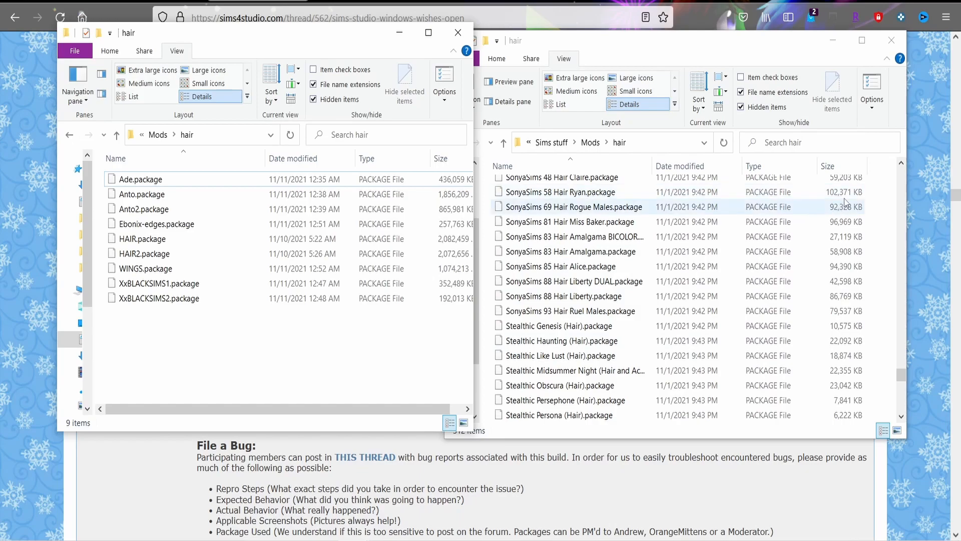
{"action": "scroll", "coordinate": [848, 200], "scroll_direction": "up", "scroll_amount": 1}
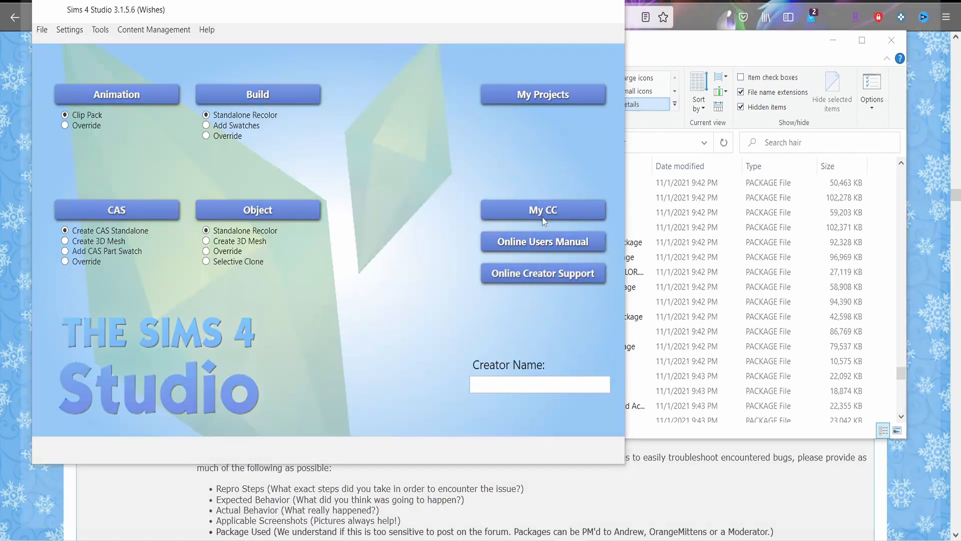
Switch to Sims 4 Studio, browse My CC, and open the merged HAIR2 package from the hair folder.
{"action": "left_click", "coordinate": [544, 213]}
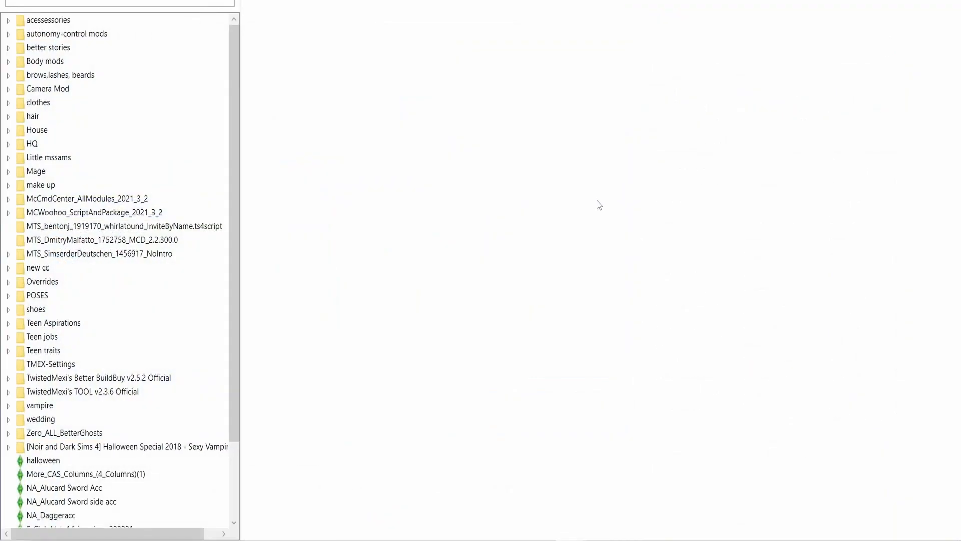
{"action": "left_click", "coordinate": [8, 118]}
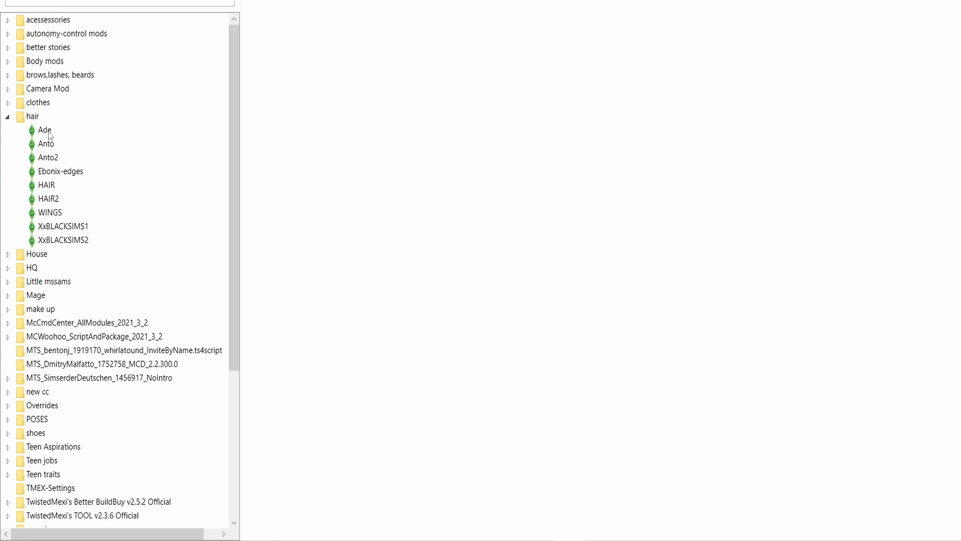
{"action": "double_click", "coordinate": [46, 202]}
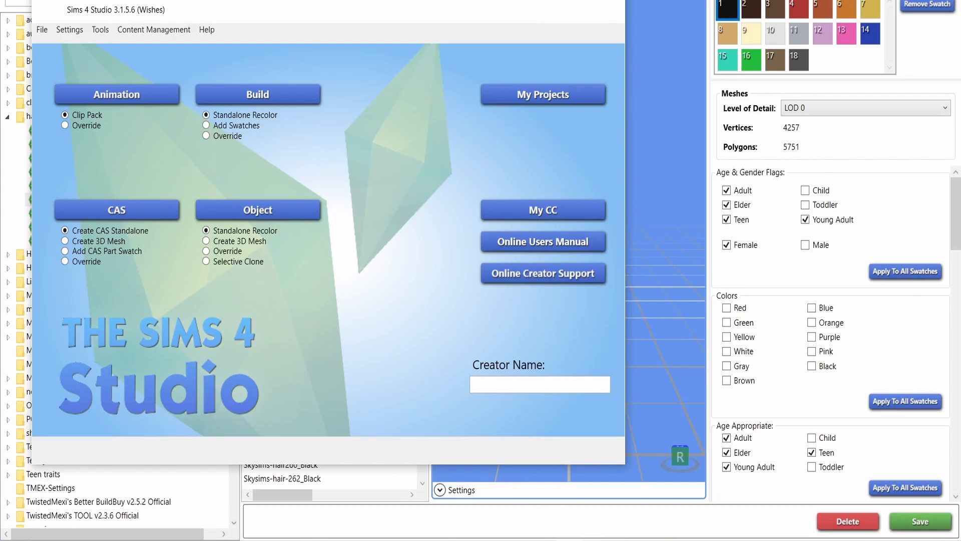
{"action": "left_click", "coordinate": [498, 522]}
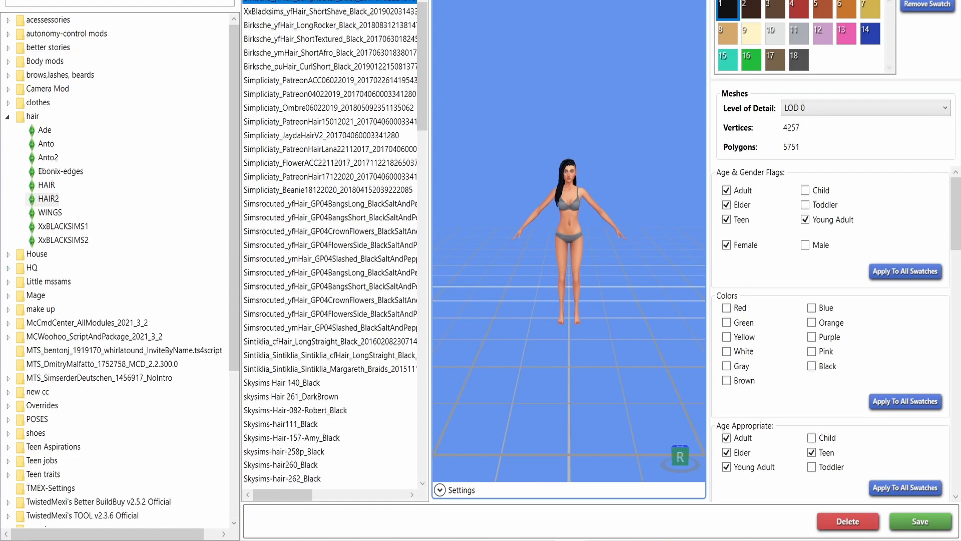
Preview SonyaSims 46_No swatch name from the HAIR2 package's item list and examine the hair on the model up close.
{"action": "scroll", "coordinate": [309, 168], "scroll_direction": "down", "scroll_amount": 5}
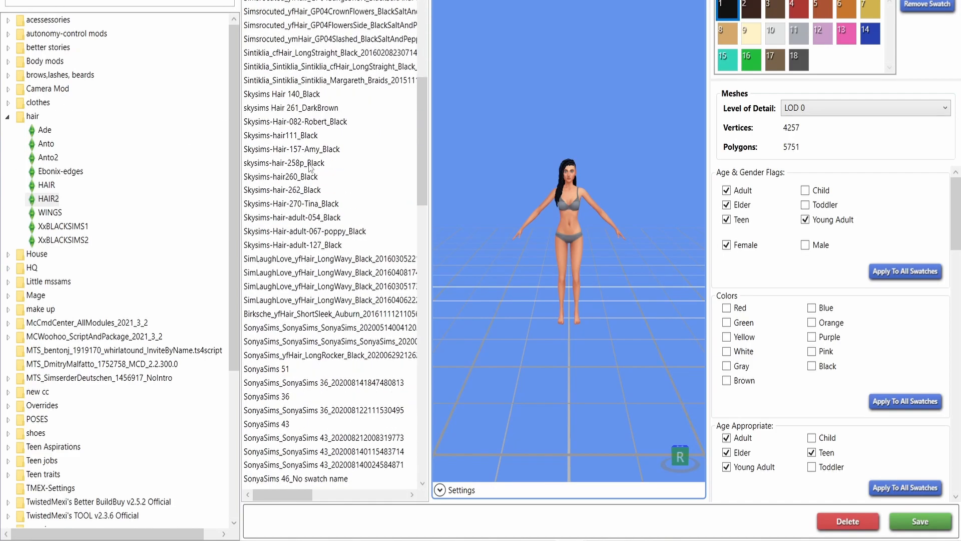
{"action": "scroll", "coordinate": [309, 168], "scroll_direction": "down", "scroll_amount": 3}
{"action": "scroll", "coordinate": [309, 168], "scroll_direction": "down", "scroll_amount": 3}
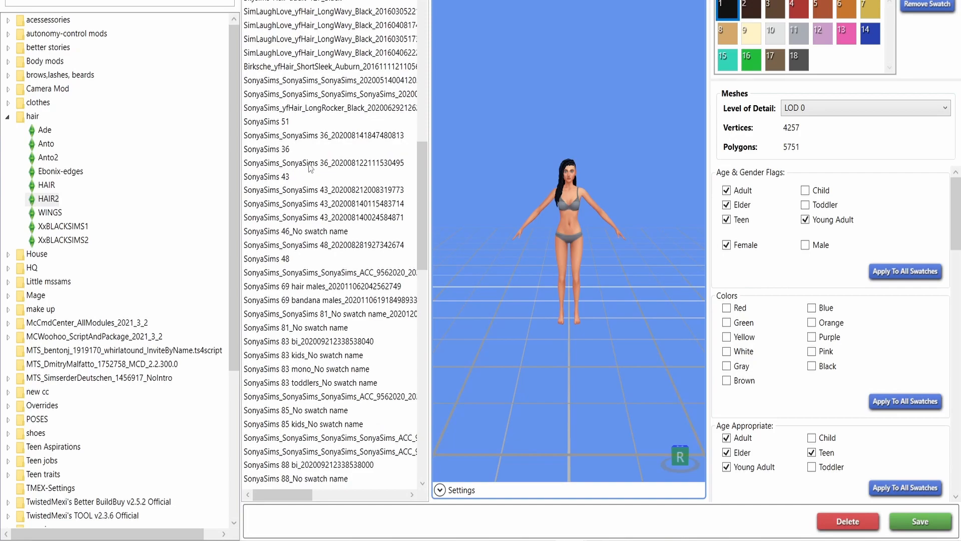
{"action": "scroll", "coordinate": [309, 168], "scroll_direction": "down", "scroll_amount": 1}
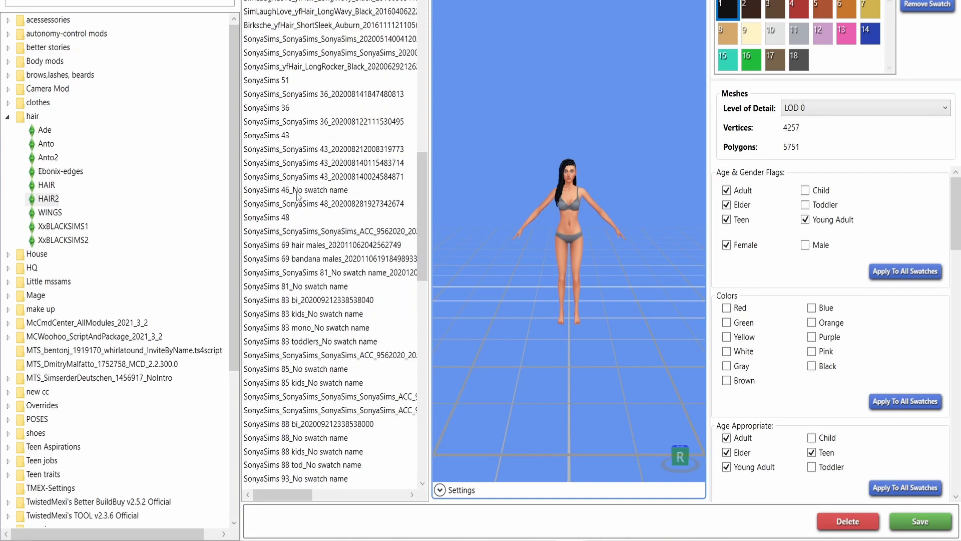
{"action": "left_click", "coordinate": [299, 193]}
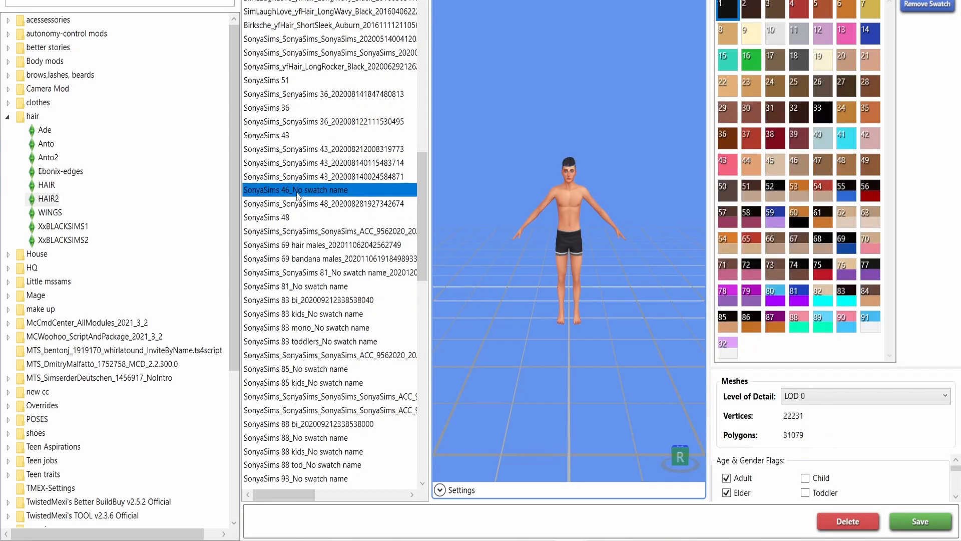
{"action": "scroll", "coordinate": [609, 198], "scroll_direction": "up", "scroll_amount": 3}
{"action": "scroll", "coordinate": [567, 128], "scroll_direction": "up", "scroll_amount": 4}
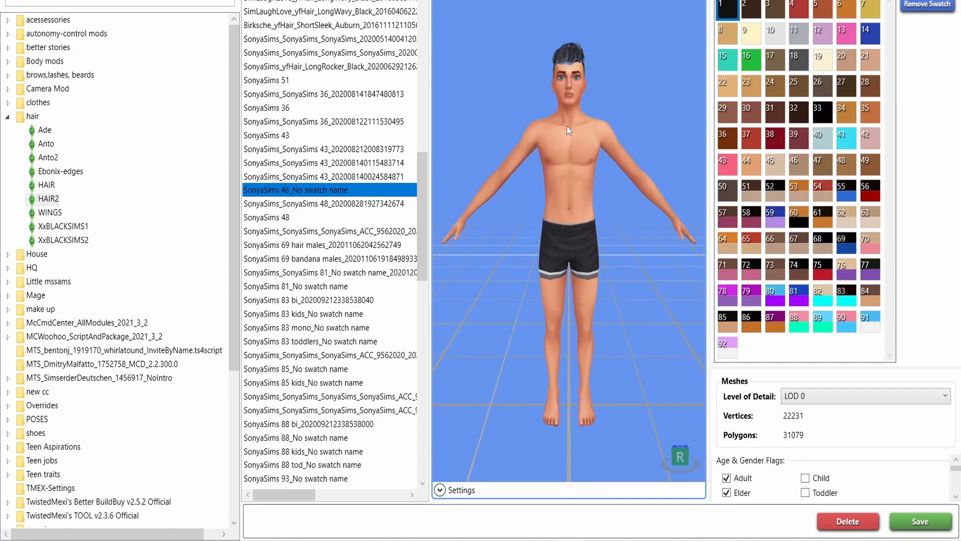
{"action": "left_click", "coordinate": [680, 461]}
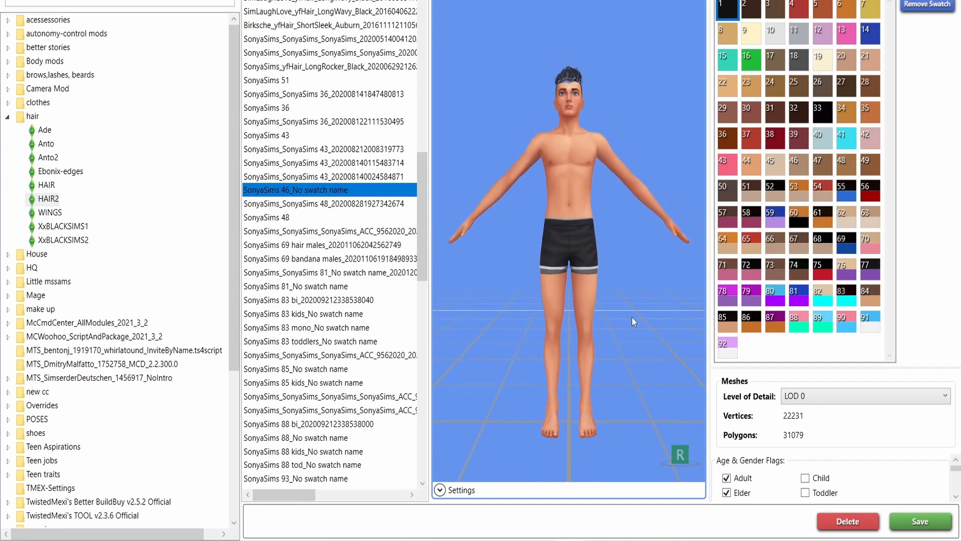
{"action": "scroll", "coordinate": [632, 317], "scroll_direction": "down", "scroll_amount": 2}
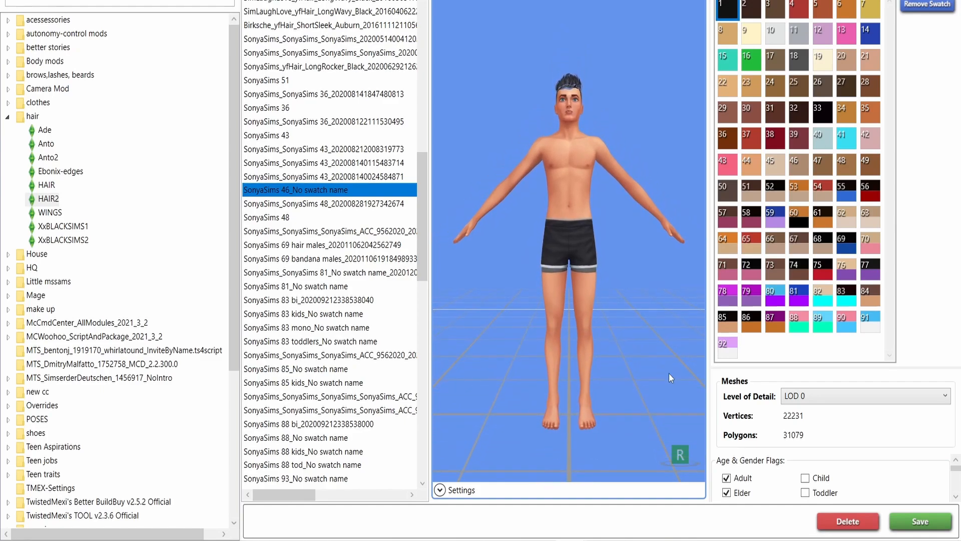
{"action": "scroll", "coordinate": [675, 384], "scroll_direction": "up", "scroll_amount": 2}
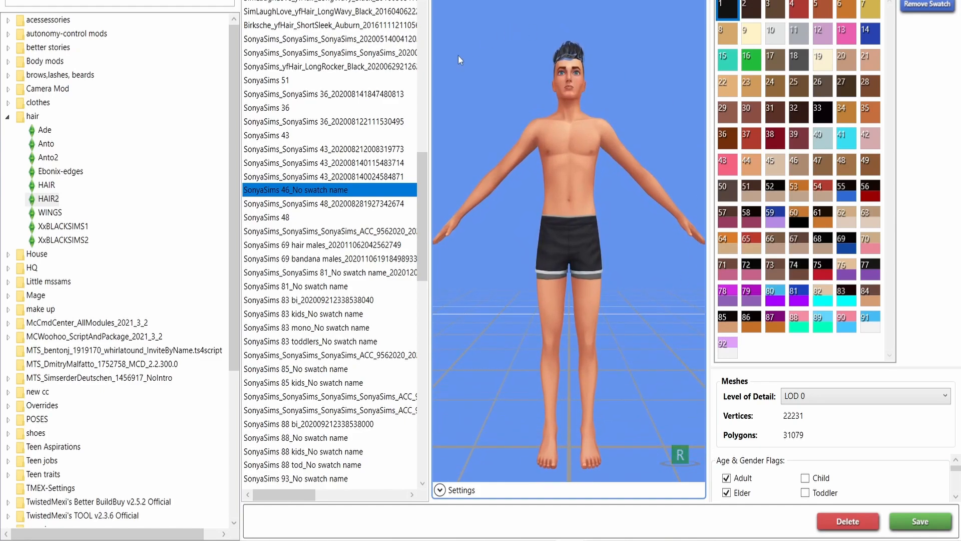
{"action": "scroll", "coordinate": [285, 125], "scroll_direction": "up", "scroll_amount": 1}
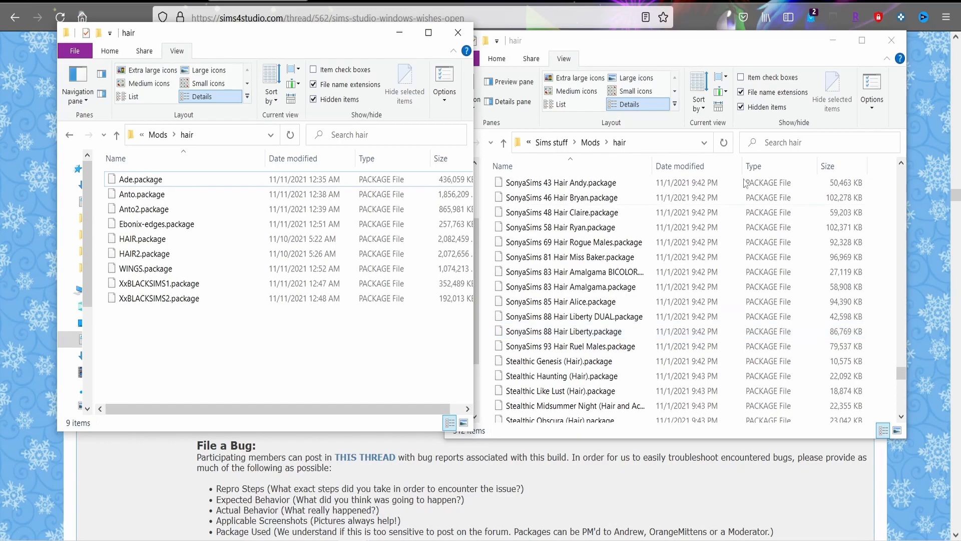
Switch to Sims 4 Mod Assistant, look over its catalog conflicts, and view the Mods folder chooser without selecting another folder.
{"action": "left_click", "coordinate": [71, 135]}
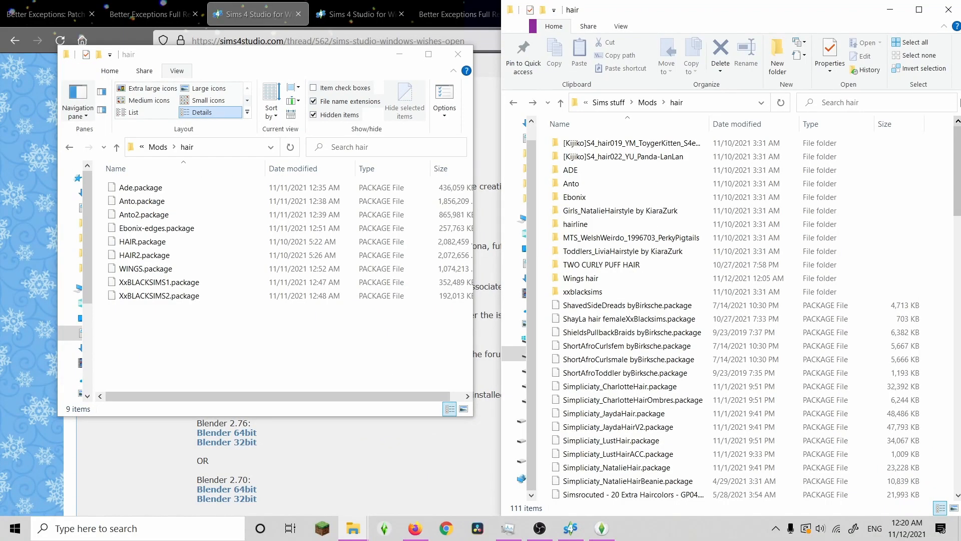
{"action": "left_click", "coordinate": [601, 535]}
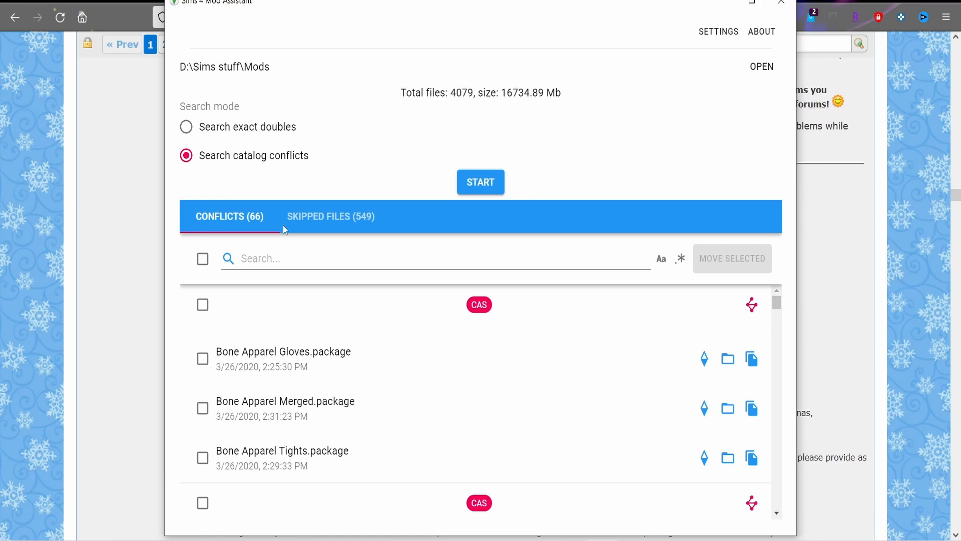
{"action": "scroll", "coordinate": [273, 345], "scroll_direction": "down", "scroll_amount": 5}
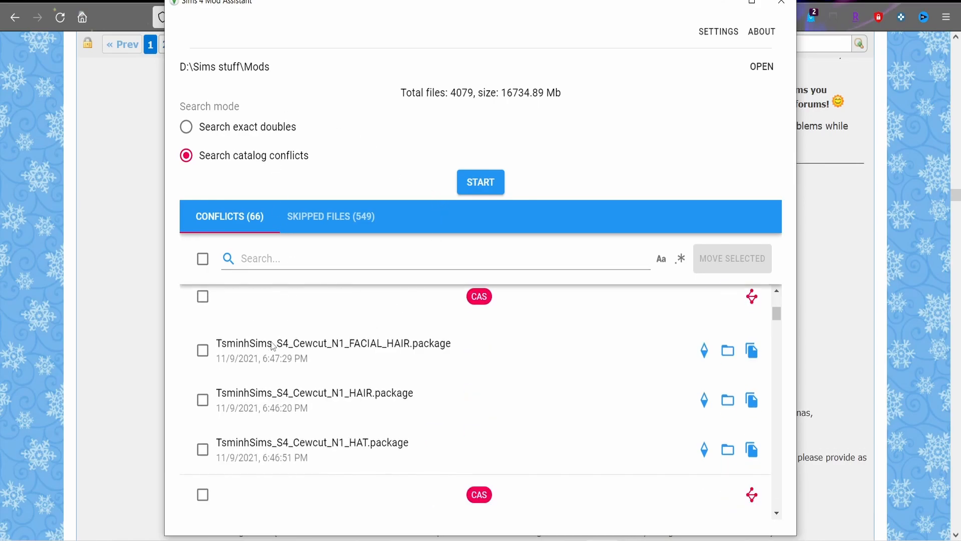
{"action": "scroll", "coordinate": [273, 345], "scroll_direction": "down", "scroll_amount": 2}
{"action": "scroll", "coordinate": [273, 345], "scroll_direction": "up", "scroll_amount": 7}
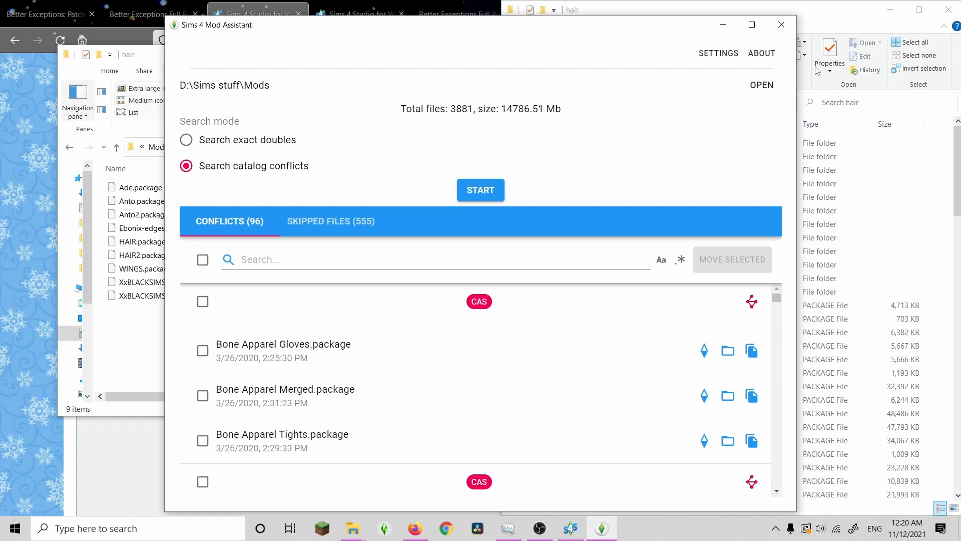
{"action": "left_click", "coordinate": [762, 85]}
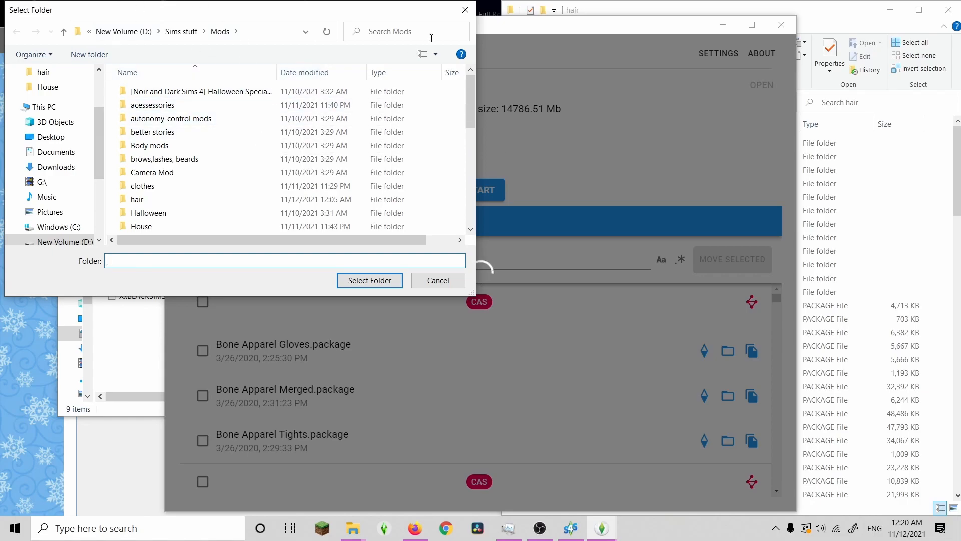
{"action": "left_click", "coordinate": [465, 10]}
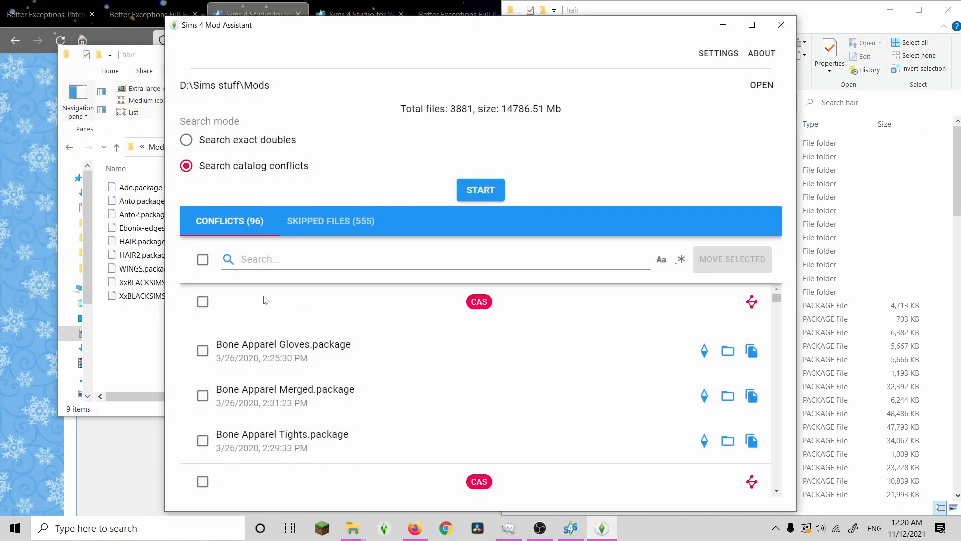
Examine the catalog conflicts for D:\Sims stuff\Mods, comparing the names and dates of the conflicting packages.
{"action": "scroll", "coordinate": [273, 318], "scroll_direction": "down", "scroll_amount": 5}
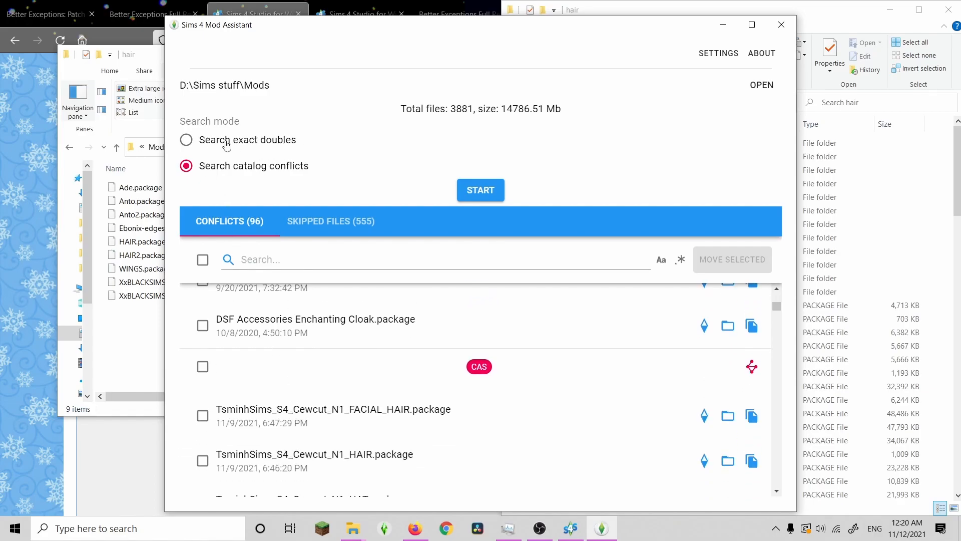
{"action": "scroll", "coordinate": [321, 421], "scroll_direction": "down", "scroll_amount": 2}
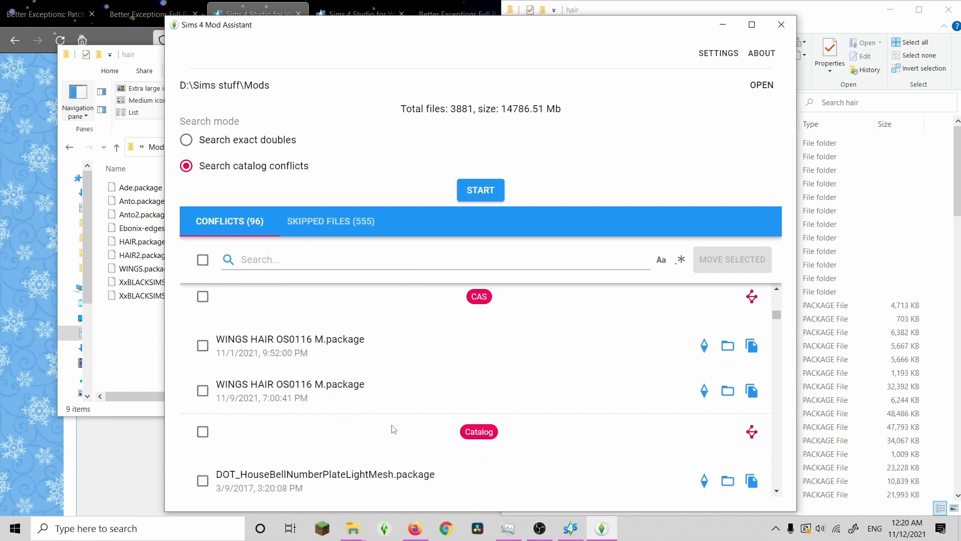
{"action": "scroll", "coordinate": [654, 441], "scroll_direction": "down", "scroll_amount": 10}
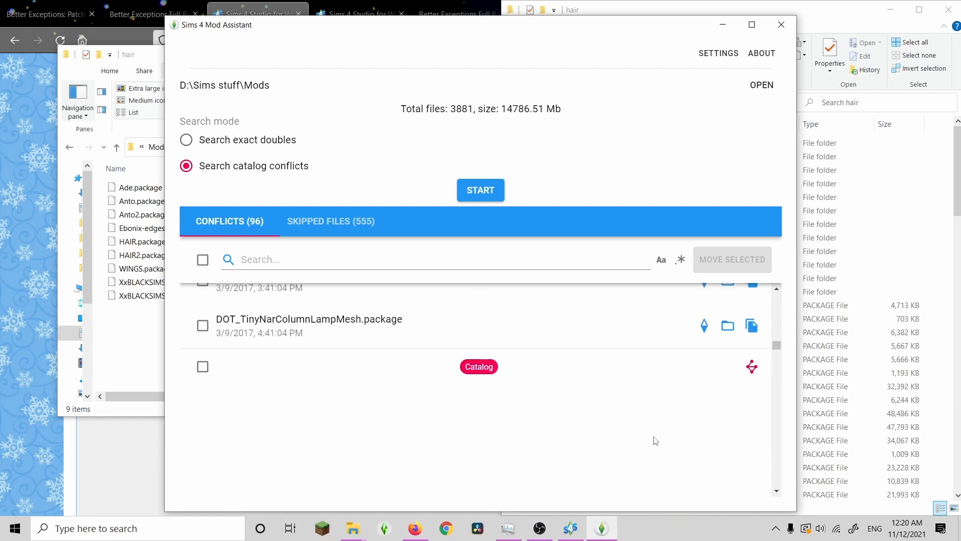
{"action": "scroll", "coordinate": [273, 370], "scroll_direction": "up", "scroll_amount": 1}
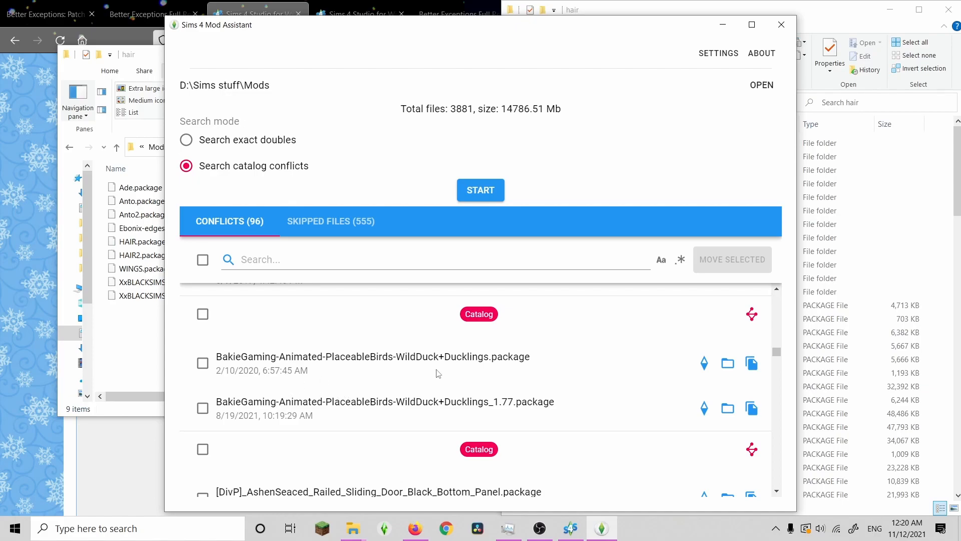
{"action": "left_click_drag", "start_coordinate": [771, 356], "coordinate": [771, 389]}
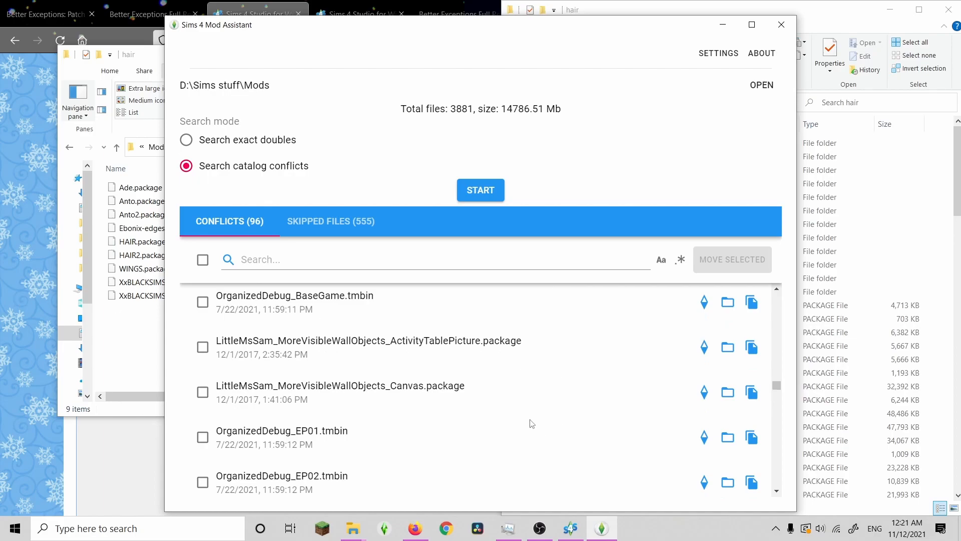
{"action": "scroll", "coordinate": [532, 423], "scroll_direction": "up", "scroll_amount": 15}
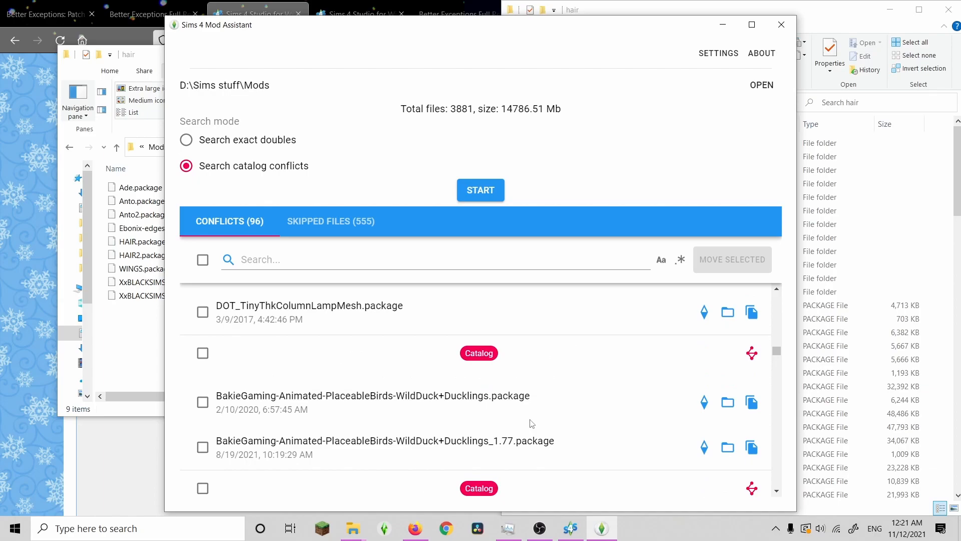
{"action": "scroll", "coordinate": [532, 424], "scroll_direction": "down", "scroll_amount": 3}
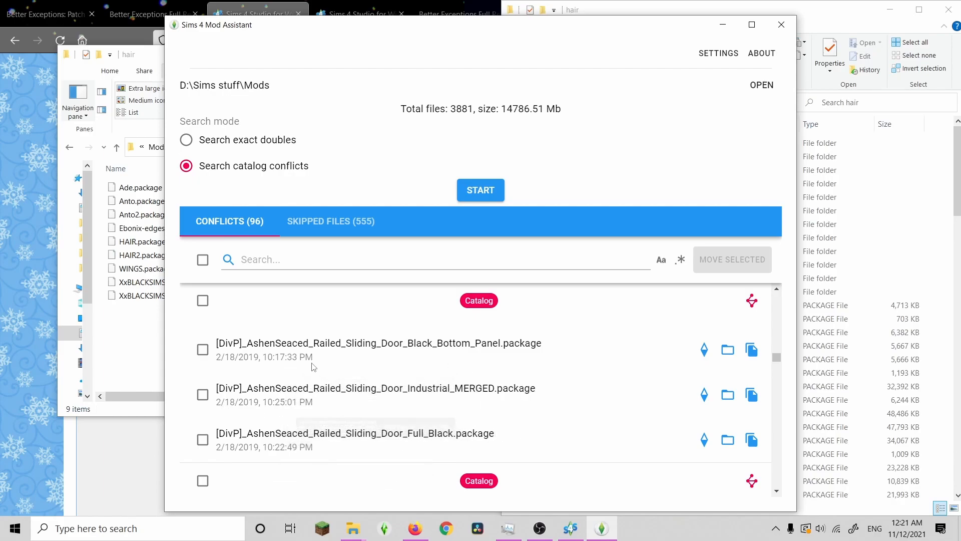
{"action": "scroll", "coordinate": [563, 407], "scroll_direction": "up", "scroll_amount": 3}
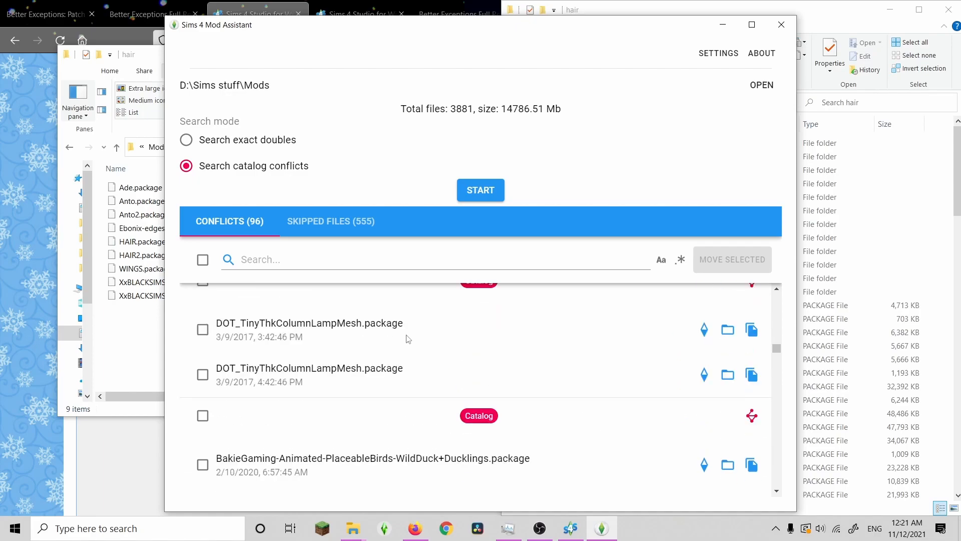
{"action": "scroll", "coordinate": [408, 339], "scroll_direction": "up", "scroll_amount": 10}
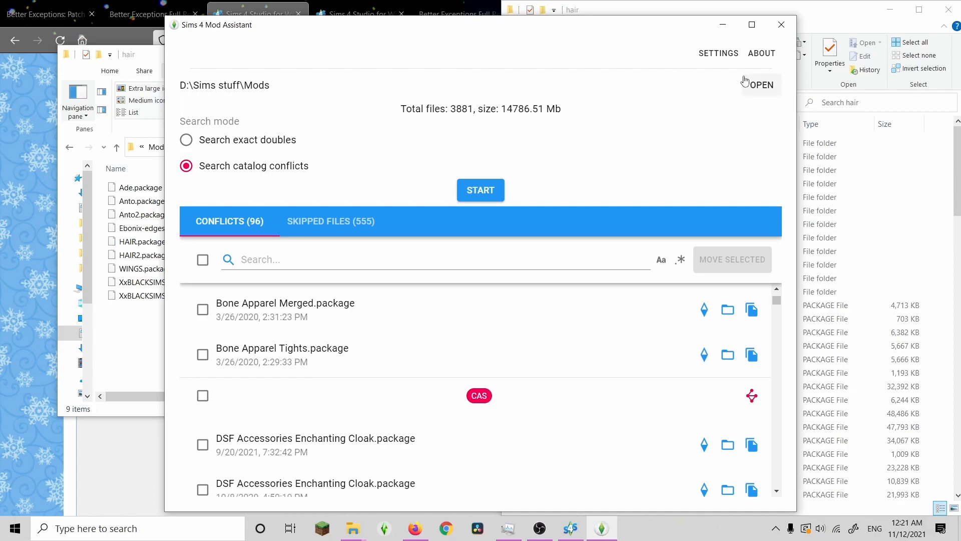
Open the directory of the conflicting Bone Apparel Merged.package and bring that clothes folder to the front.
{"action": "left_click", "coordinate": [731, 313]}
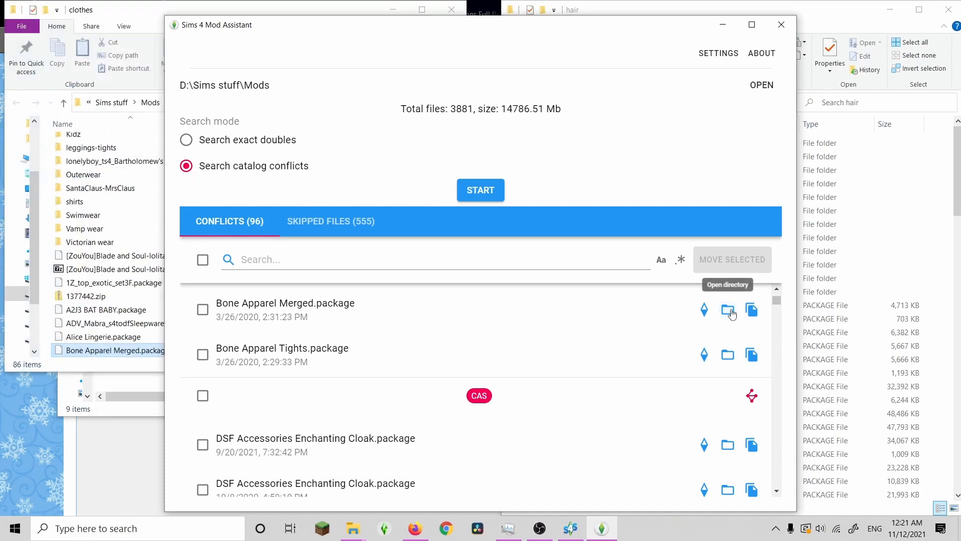
{"action": "left_click", "coordinate": [87, 11]}
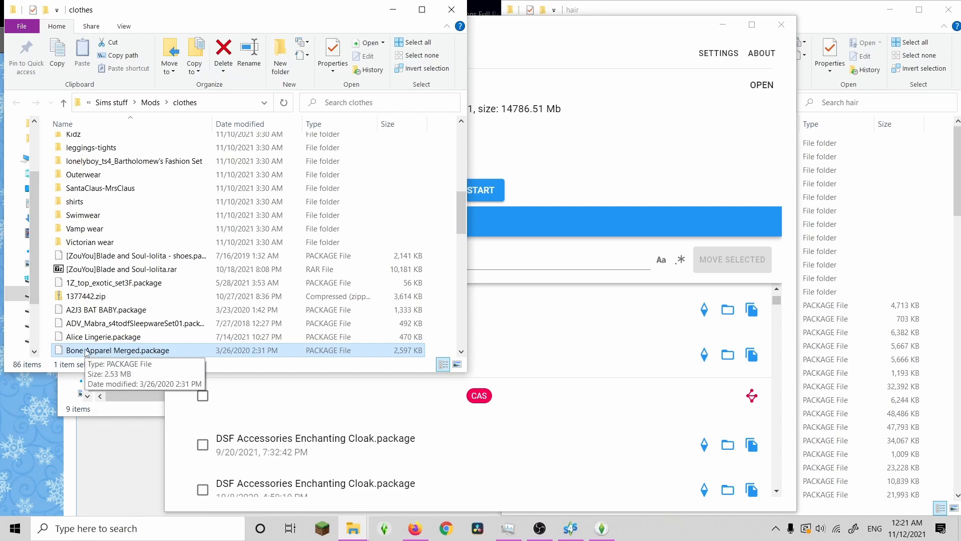
Close the clothes folder and look through the list of conflicting packages in Sims 4 Mod Assistant.
{"action": "left_click", "coordinate": [452, 10]}
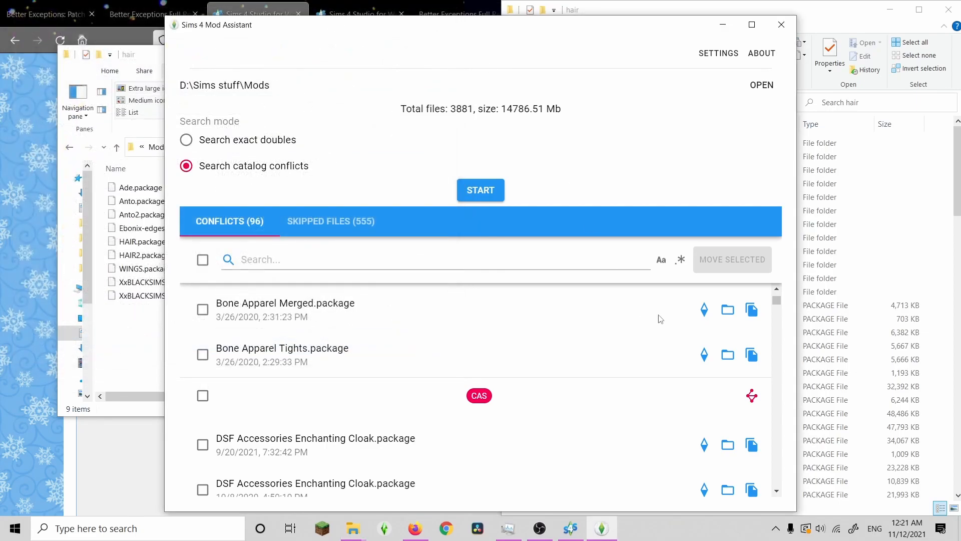
{"action": "scroll", "coordinate": [406, 342], "scroll_direction": "down", "scroll_amount": 5}
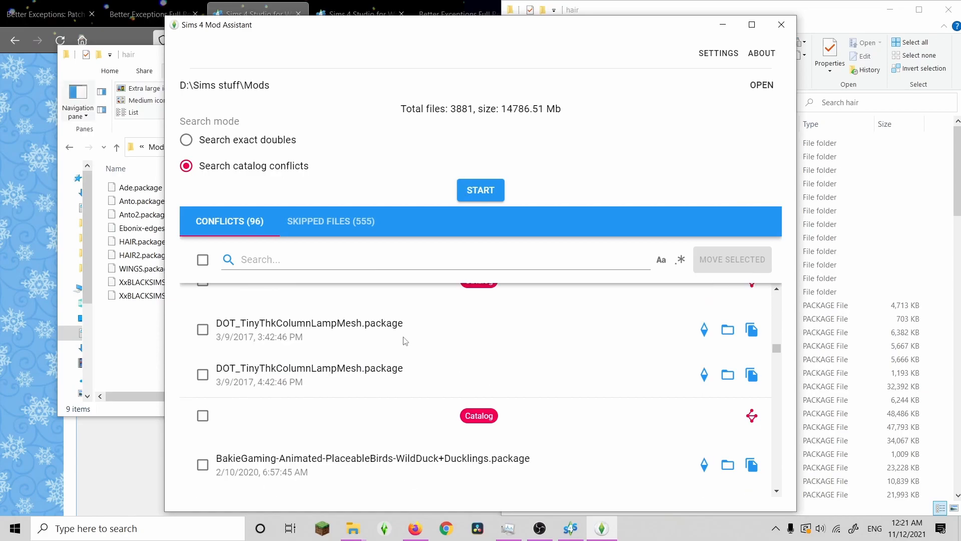
{"action": "scroll", "coordinate": [406, 339], "scroll_direction": "up", "scroll_amount": 6}
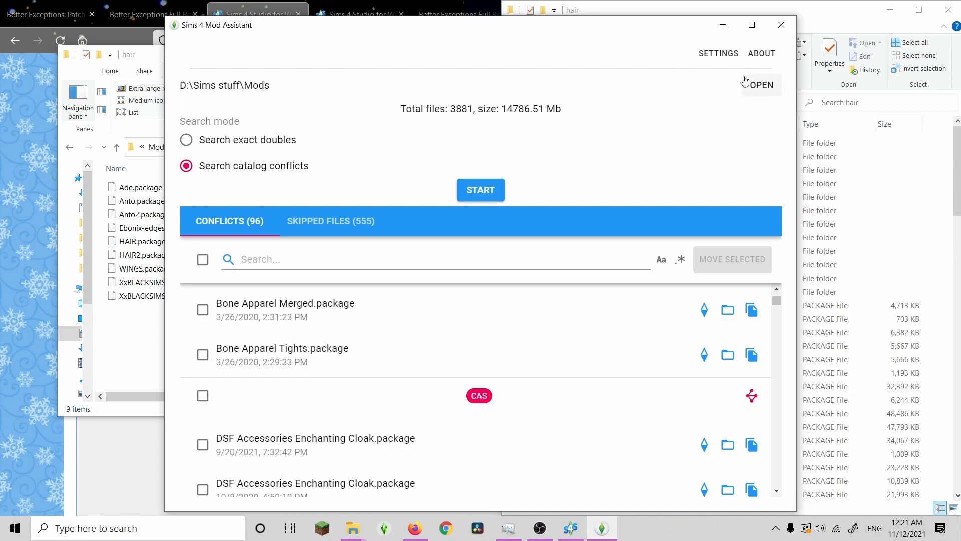
Reopen the directory containing Bone Apparel Merged.package to view the file, and close the folder again.
{"action": "left_click", "coordinate": [729, 311]}
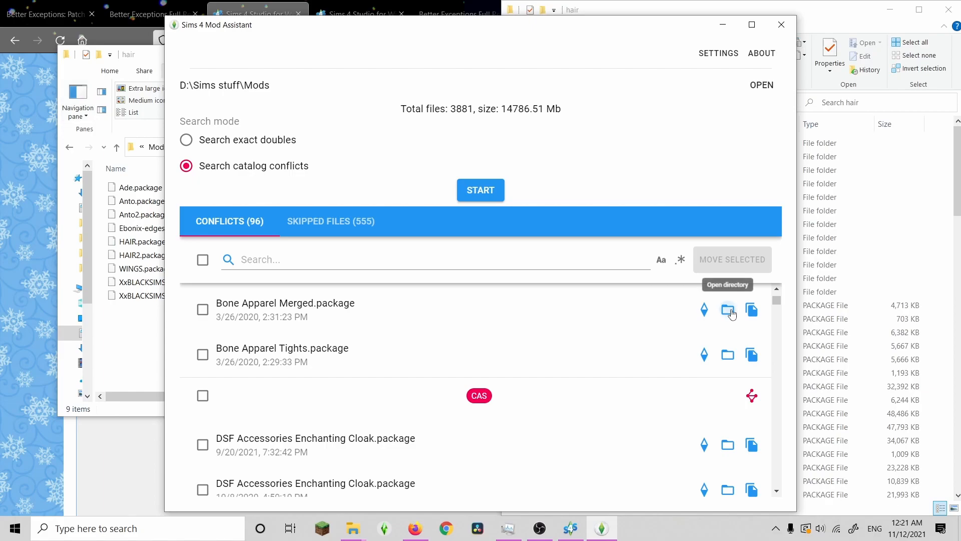
{"action": "left_click", "coordinate": [85, 13]}
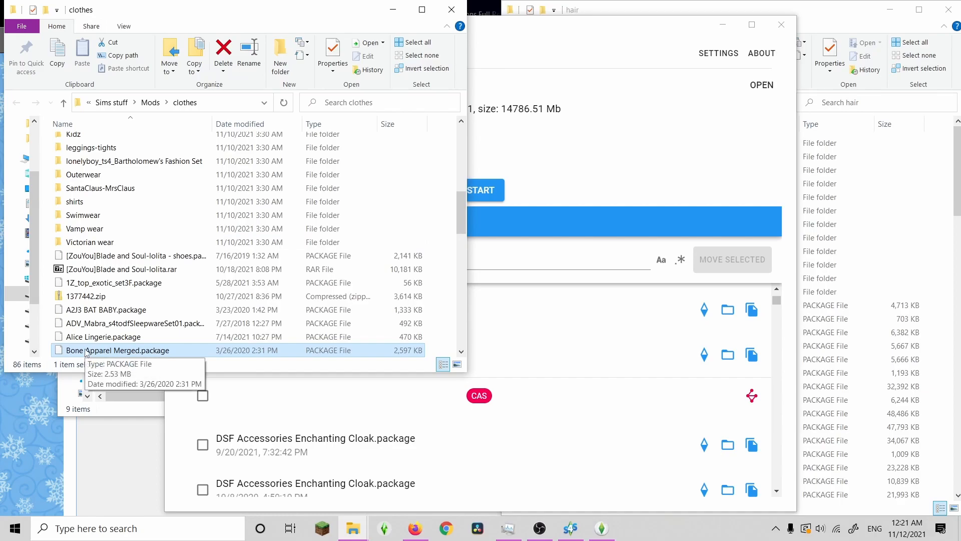
{"action": "left_click", "coordinate": [451, 9]}
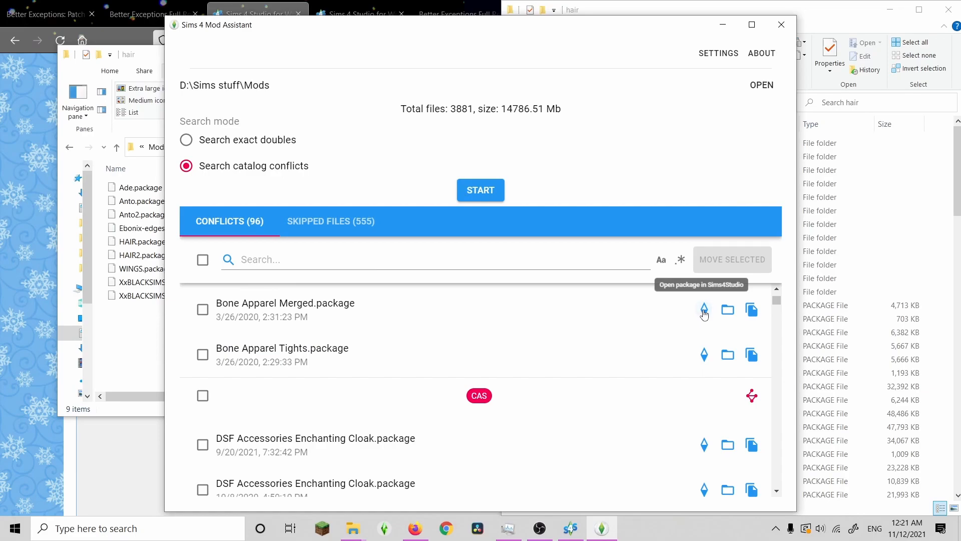
Open Bone Apparel Merged.package in Sims 4 Studio from the conflict list and examine its merged items.
{"action": "left_click", "coordinate": [705, 309]}
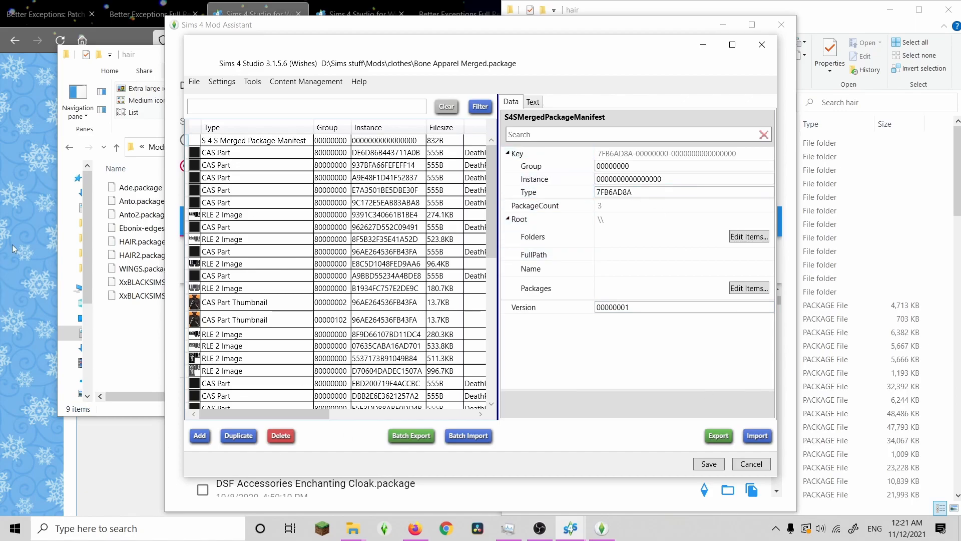
{"action": "scroll", "coordinate": [382, 275], "scroll_direction": "down", "scroll_amount": 2}
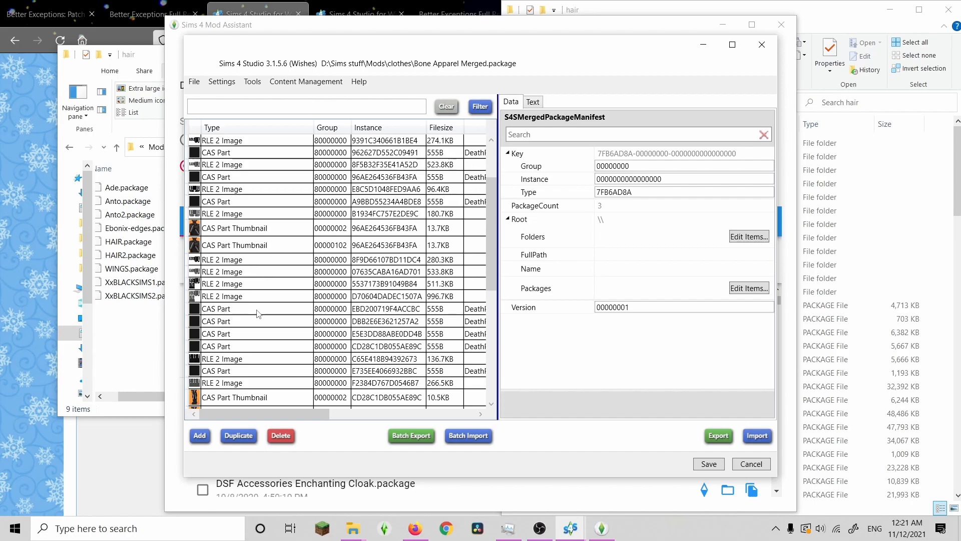
{"action": "scroll", "coordinate": [257, 315], "scroll_direction": "down", "scroll_amount": 10}
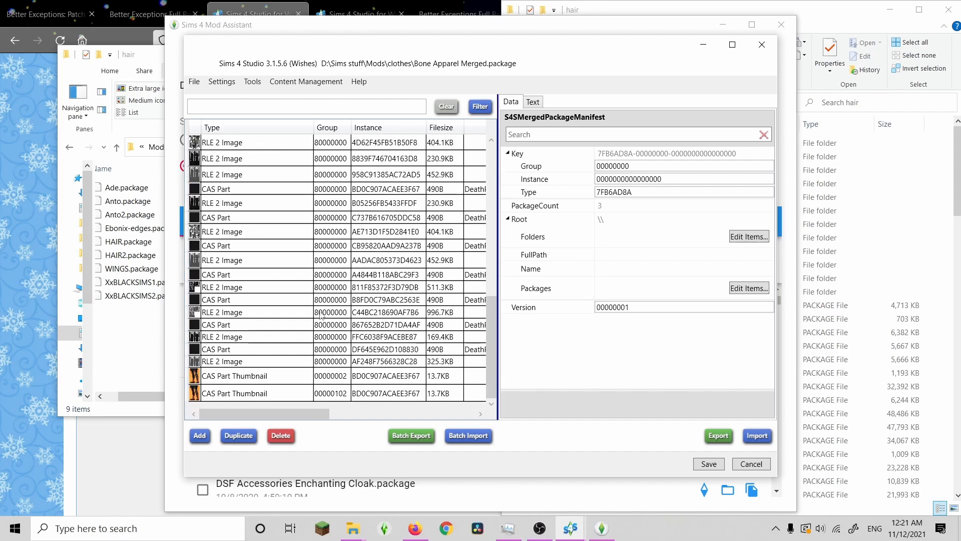
{"action": "scroll", "coordinate": [311, 353], "scroll_direction": "up", "scroll_amount": 15}
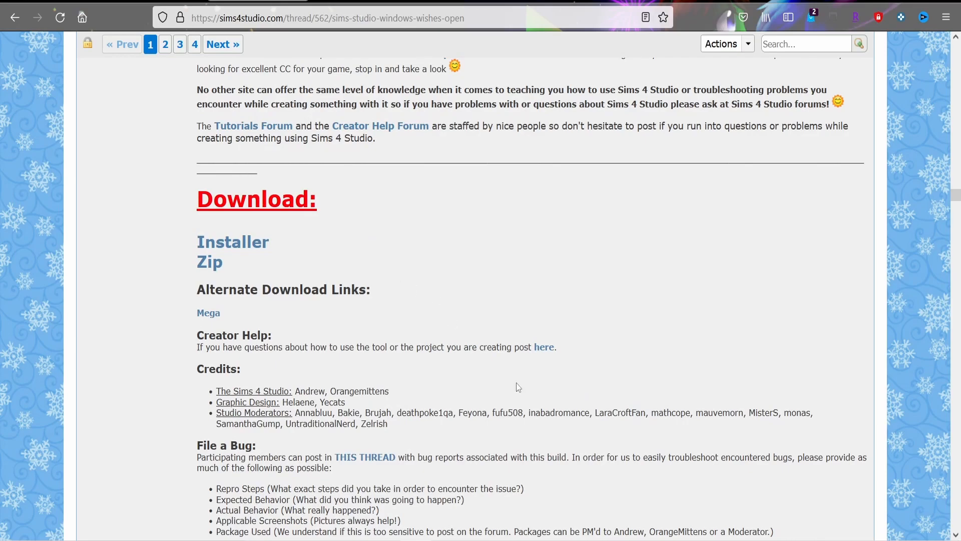
Switch to the Sims 4 Studio start screen and open the Merge Packages tool.
{"action": "mouse_move", "coordinate": [602, 539]}
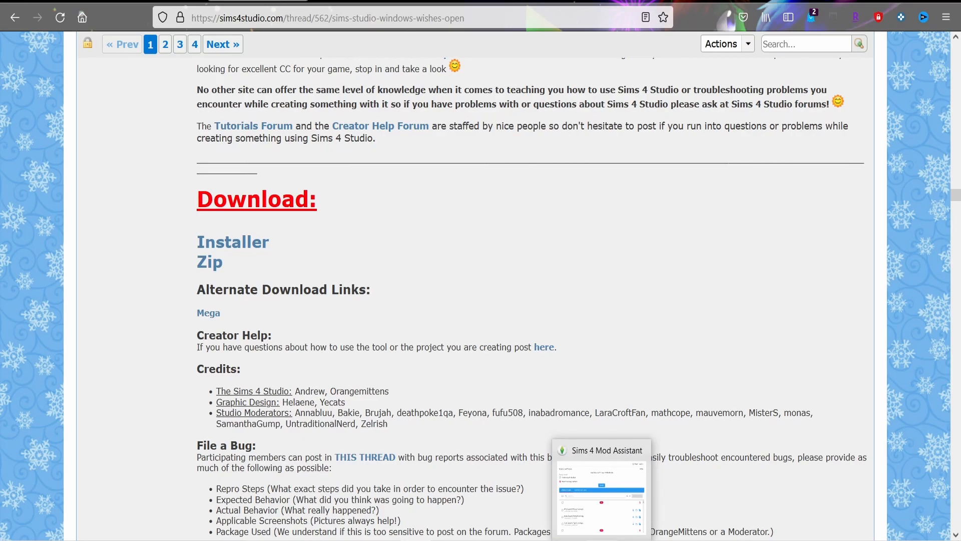
{"action": "left_click", "coordinate": [571, 540]}
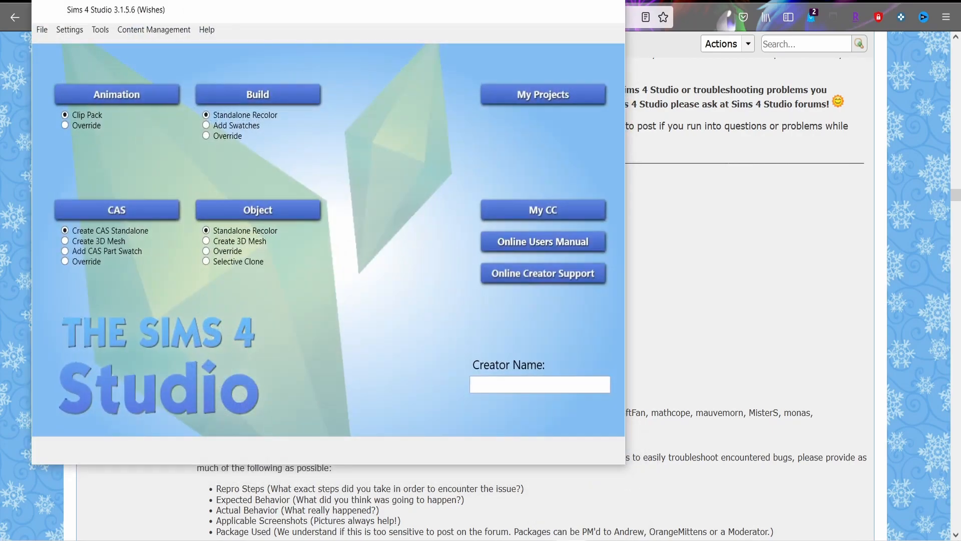
{"action": "left_click", "coordinate": [157, 31]}
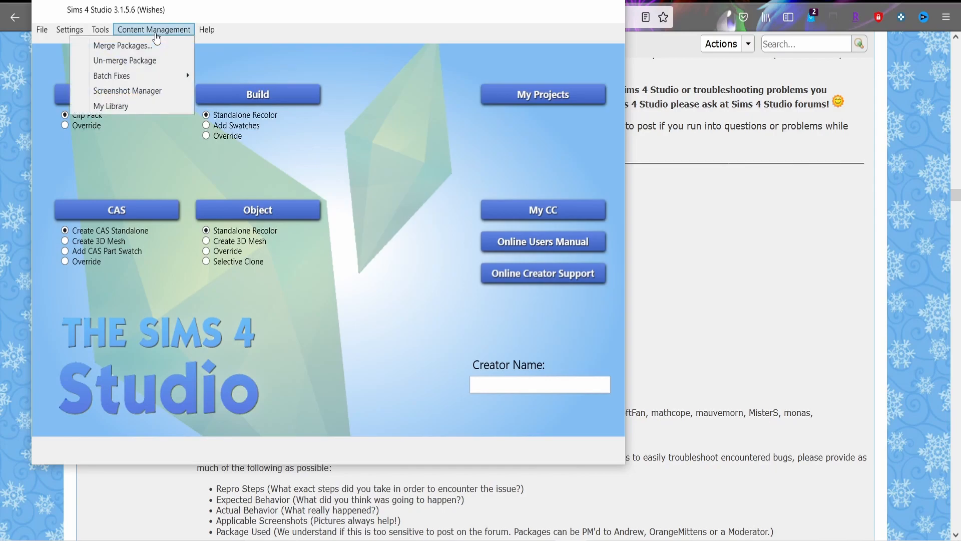
{"action": "left_click", "coordinate": [125, 46]}
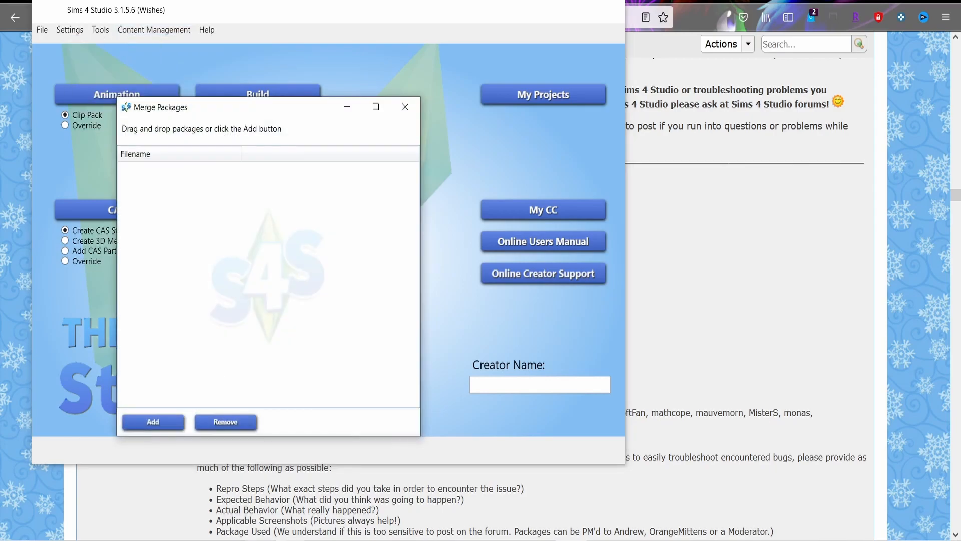
Bring up the Mods folder in File Explorer beside the merge tool and open its hair folder.
{"action": "left_click", "coordinate": [367, 521]}
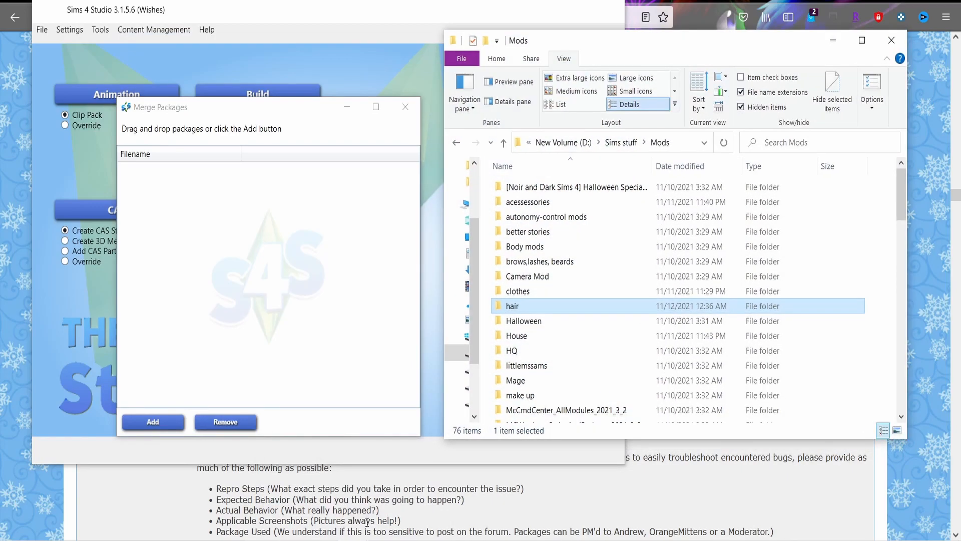
{"action": "double_click", "coordinate": [560, 305]}
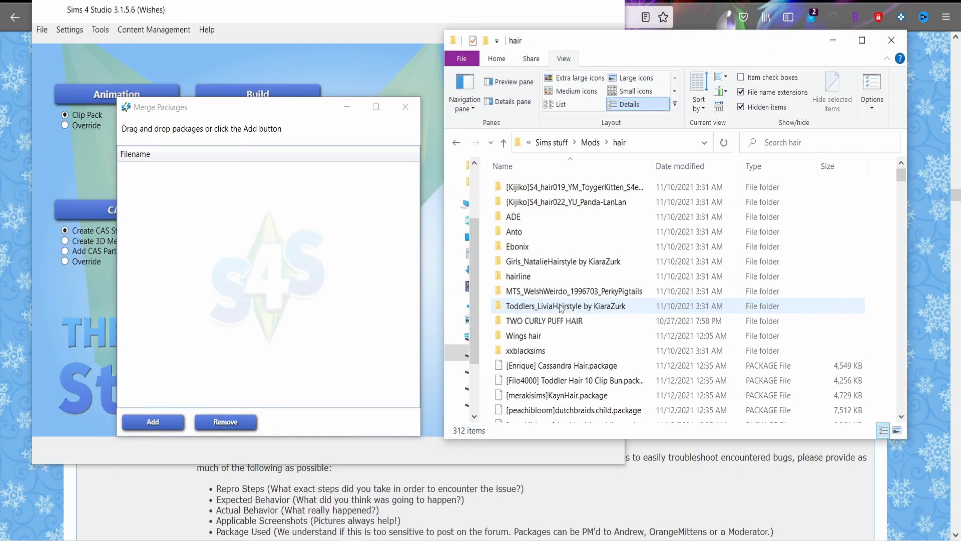
{"action": "scroll", "coordinate": [558, 308], "scroll_direction": "down", "scroll_amount": 4}
{"action": "scroll", "coordinate": [529, 313], "scroll_direction": "up", "scroll_amount": 2}
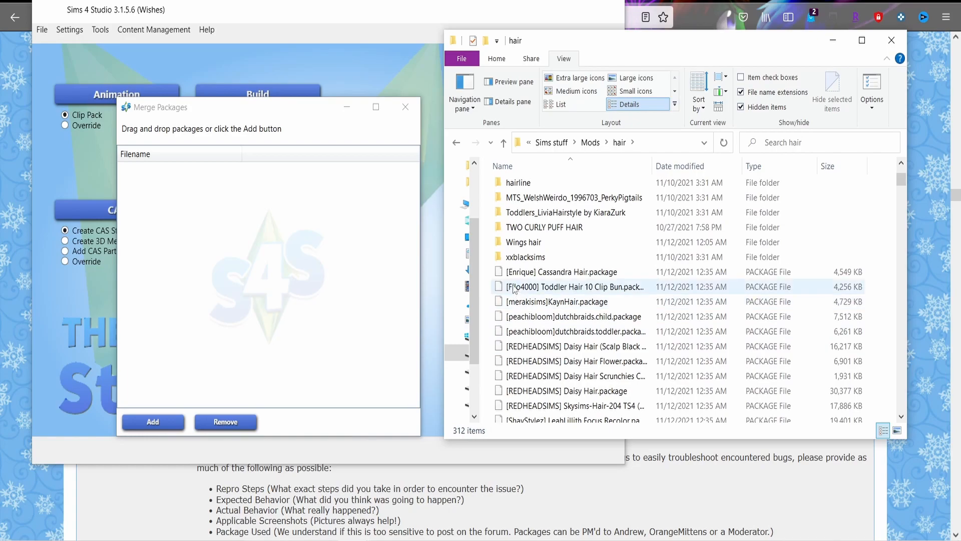
Try to merge all loose packages from the hair folder into one package named testhair.
{"action": "left_click_drag", "start_coordinate": [490, 275], "coordinate": [591, 449]}
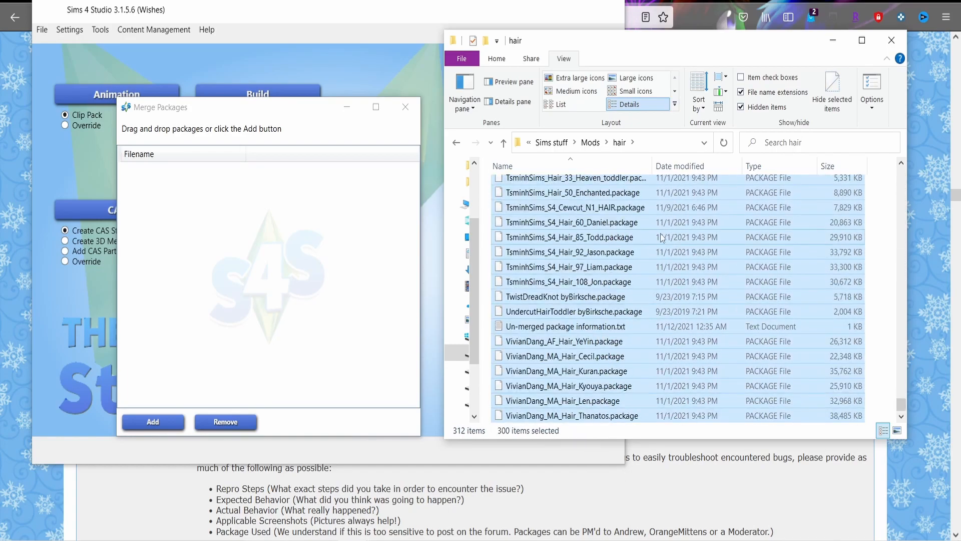
{"action": "left_click_drag", "start_coordinate": [633, 236], "coordinate": [224, 271]}
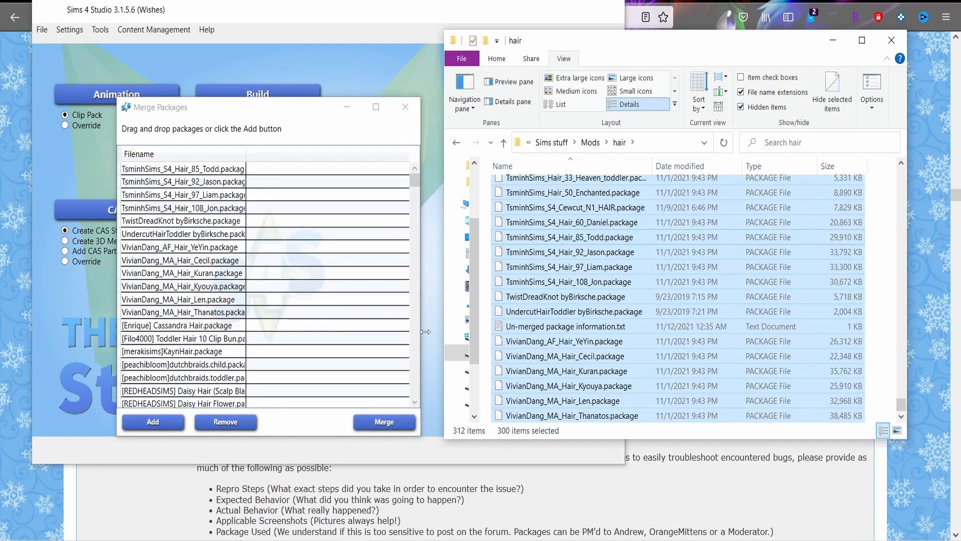
{"action": "scroll", "coordinate": [529, 264], "scroll_direction": "up", "scroll_amount": 4}
{"action": "scroll", "coordinate": [530, 264], "scroll_direction": "down", "scroll_amount": 4}
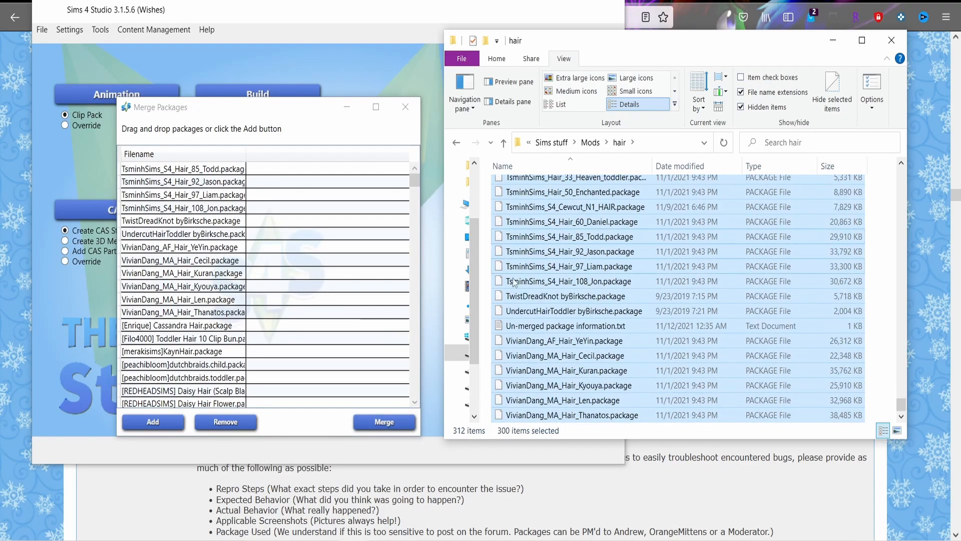
{"action": "left_click", "coordinate": [371, 426]}
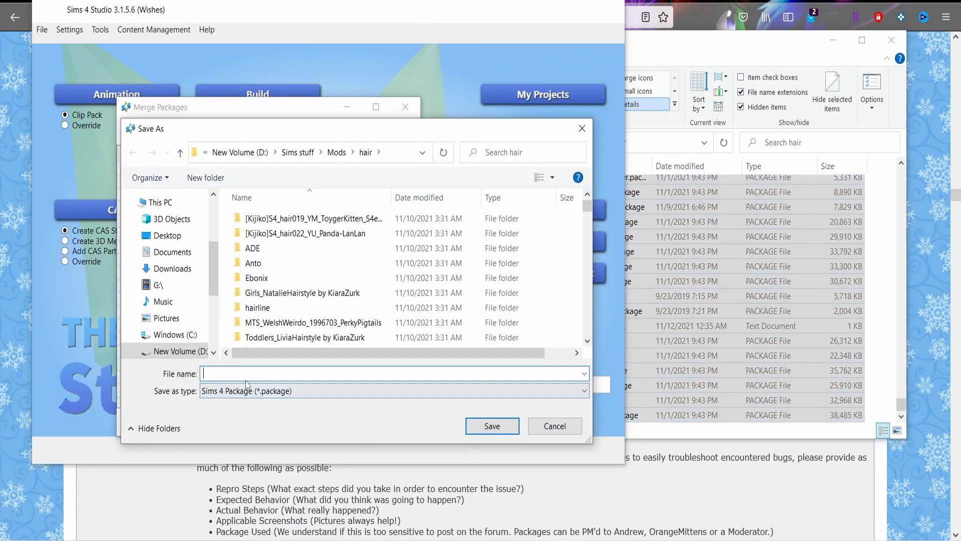
{"action": "type", "text": "testhair"}
{"action": "key", "text": "Return"}
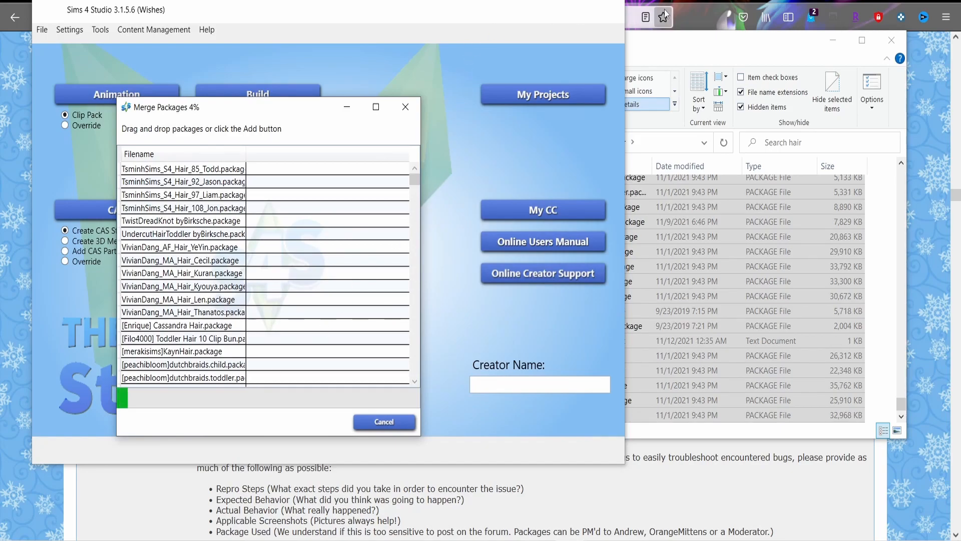
Check the merge report beside the hair folder and delete testhair.package.
{"action": "left_click", "coordinate": [639, 40]}
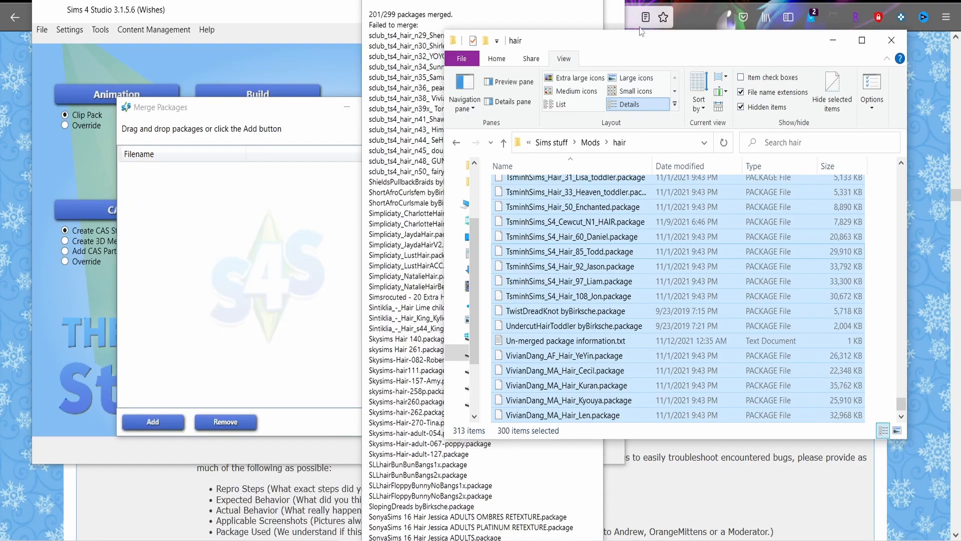
{"action": "left_click", "coordinate": [576, 18]}
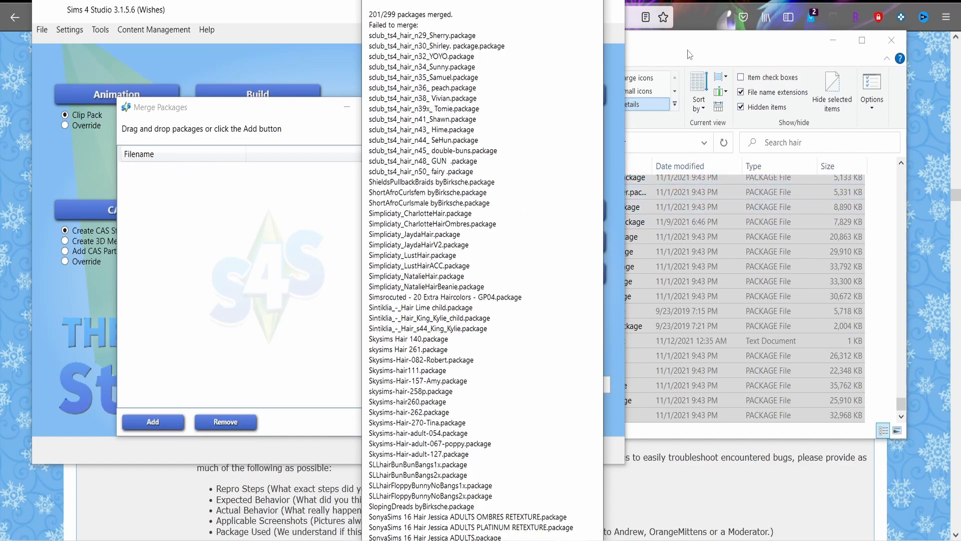
{"action": "left_click", "coordinate": [650, 122]}
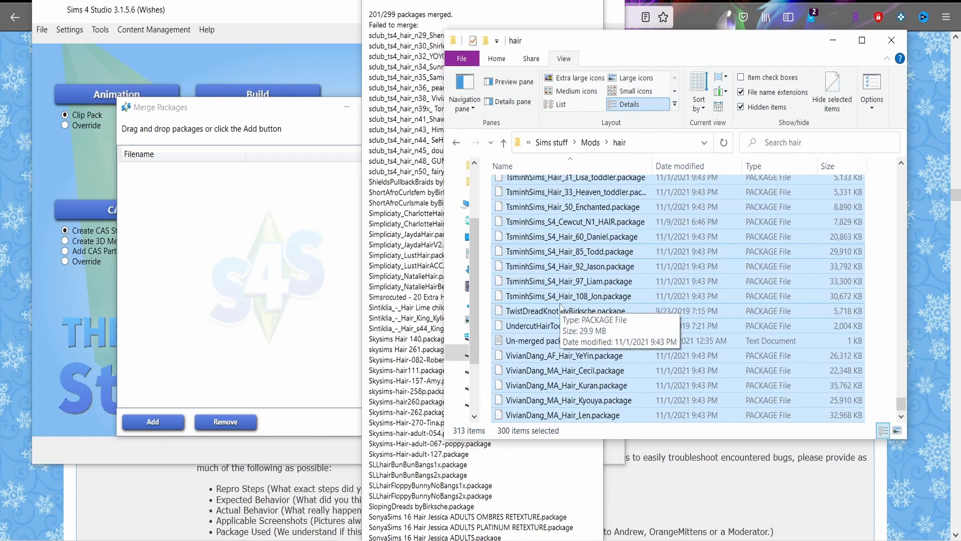
{"action": "scroll", "coordinate": [560, 304], "scroll_direction": "up", "scroll_amount": 6}
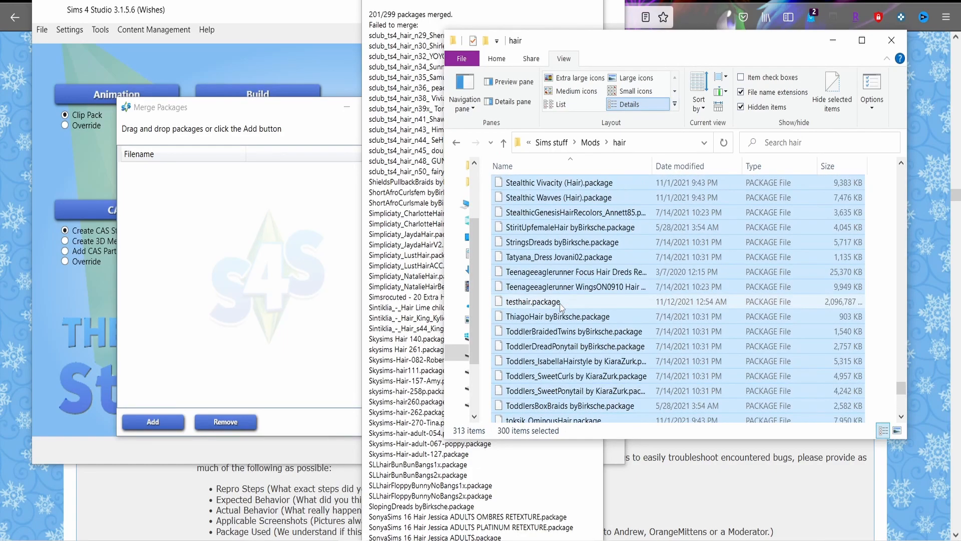
{"action": "left_click", "coordinate": [560, 302]}
{"action": "key", "text": "Delete"}
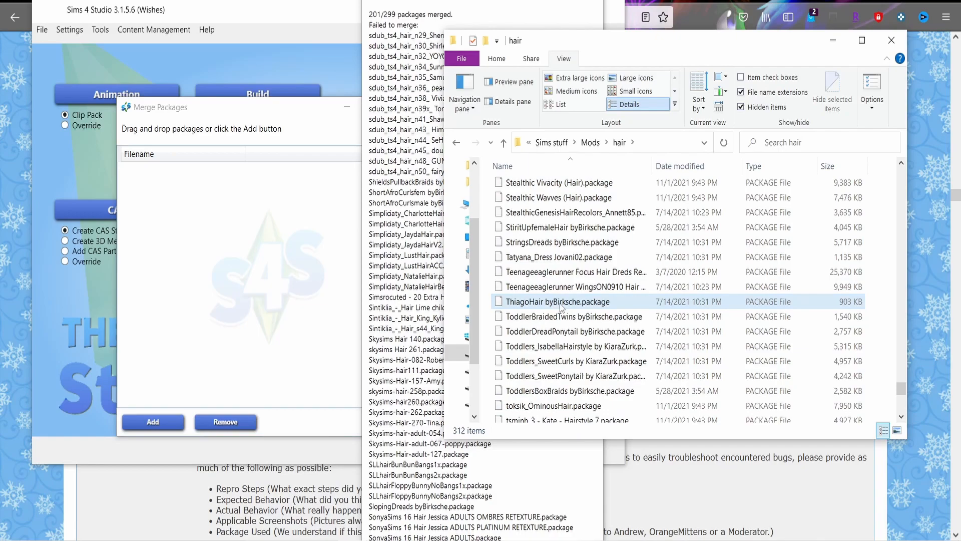
Create a new folder named merge1 inside the hair folder.
{"action": "scroll", "coordinate": [564, 306], "scroll_direction": "up", "scroll_amount": 10}
{"action": "scroll", "coordinate": [566, 304], "scroll_direction": "up", "scroll_amount": 15}
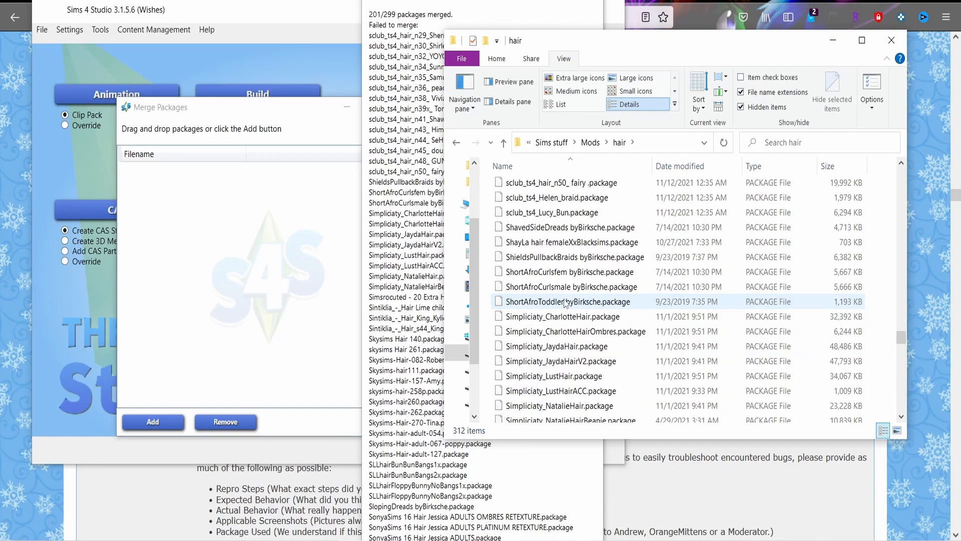
{"action": "scroll", "coordinate": [566, 303], "scroll_direction": "up", "scroll_amount": 12}
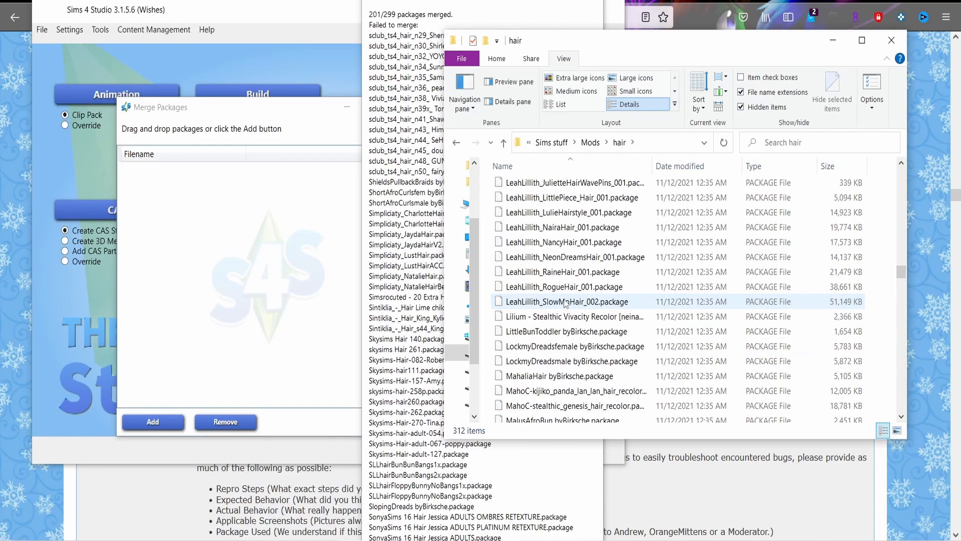
{"action": "left_click", "coordinate": [493, 59]}
{"action": "left_click", "coordinate": [717, 89]}
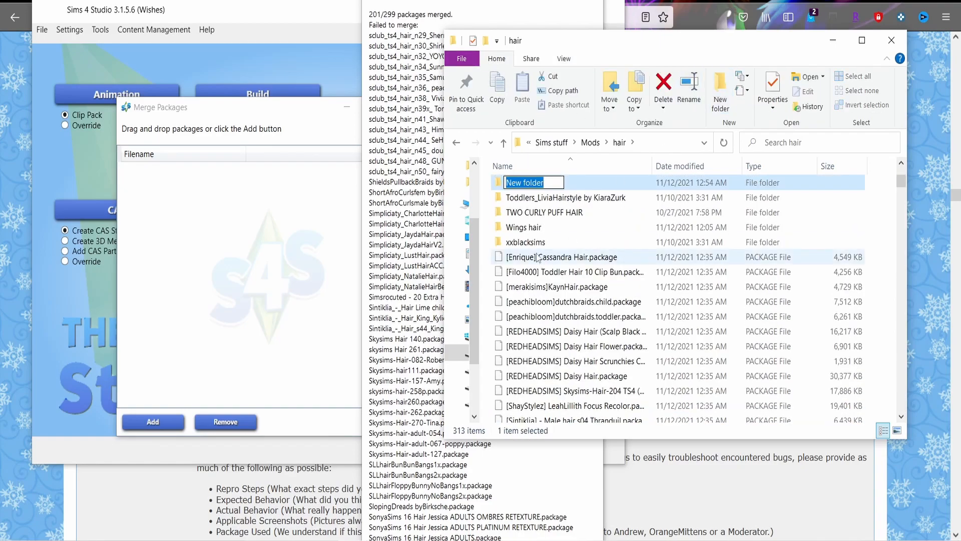
{"action": "type", "text": "merge1"}
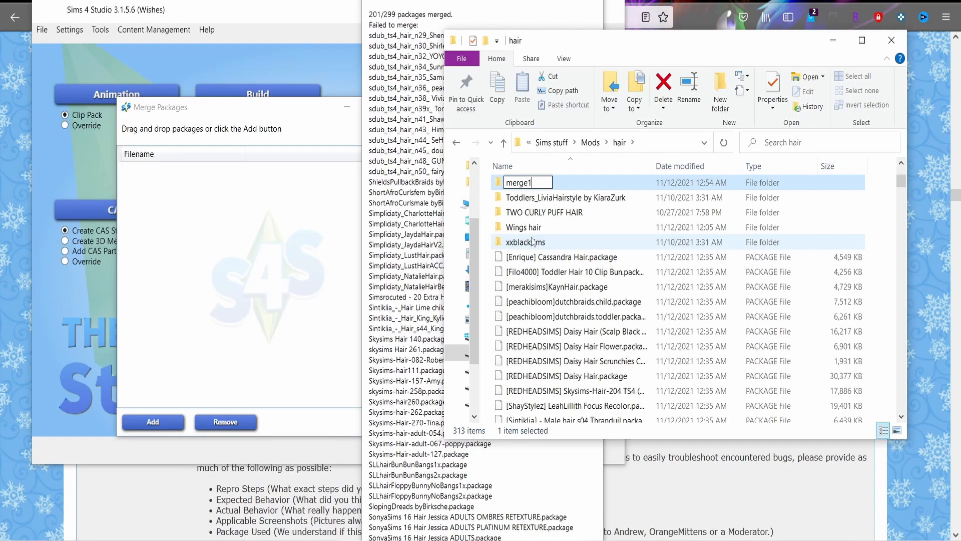
{"action": "key", "text": "Return"}
Move the loose packages listed before LockmyDreadsfemale byBirksche.package into the merge1 folder and open that folder.
{"action": "left_click_drag", "start_coordinate": [485, 272], "coordinate": [649, 348]}
{"action": "scroll", "coordinate": [649, 348], "scroll_direction": "down", "scroll_amount": 2}
{"action": "scroll", "coordinate": [649, 347], "scroll_direction": "up", "scroll_amount": 15}
{"action": "scroll", "coordinate": [649, 347], "scroll_direction": "up", "scroll_amount": 20}
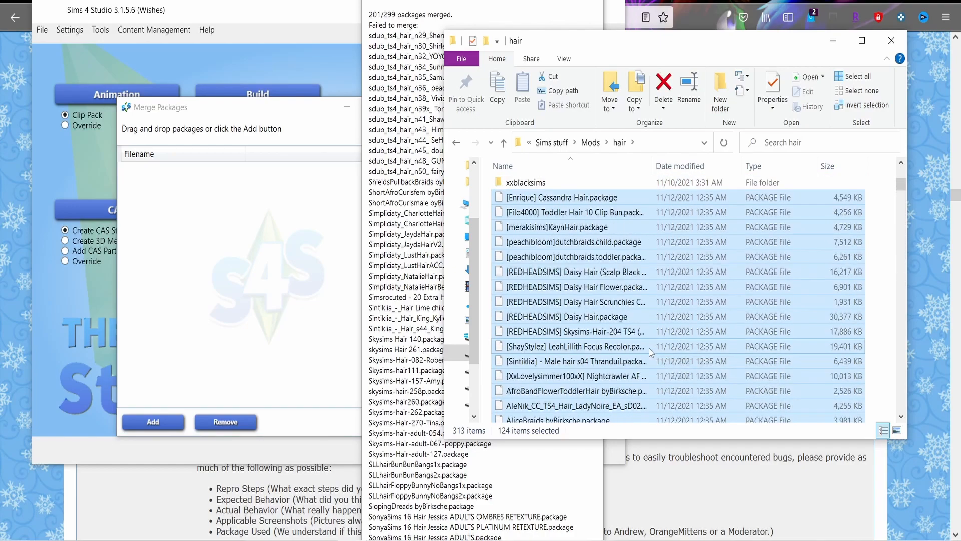
{"action": "scroll", "coordinate": [649, 347], "scroll_direction": "up", "scroll_amount": 4}
{"action": "left_click_drag", "start_coordinate": [575, 410], "coordinate": [534, 293]}
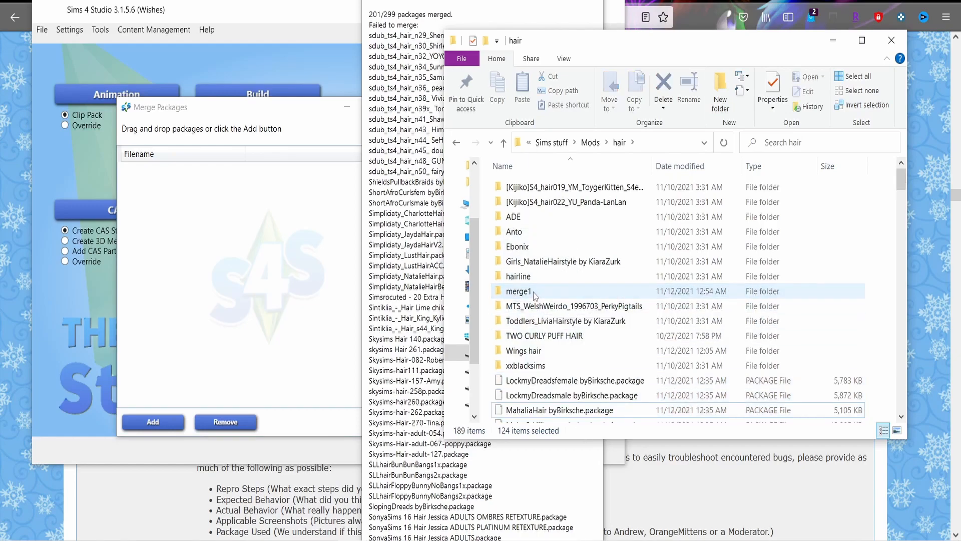
{"action": "left_click", "coordinate": [534, 292]}
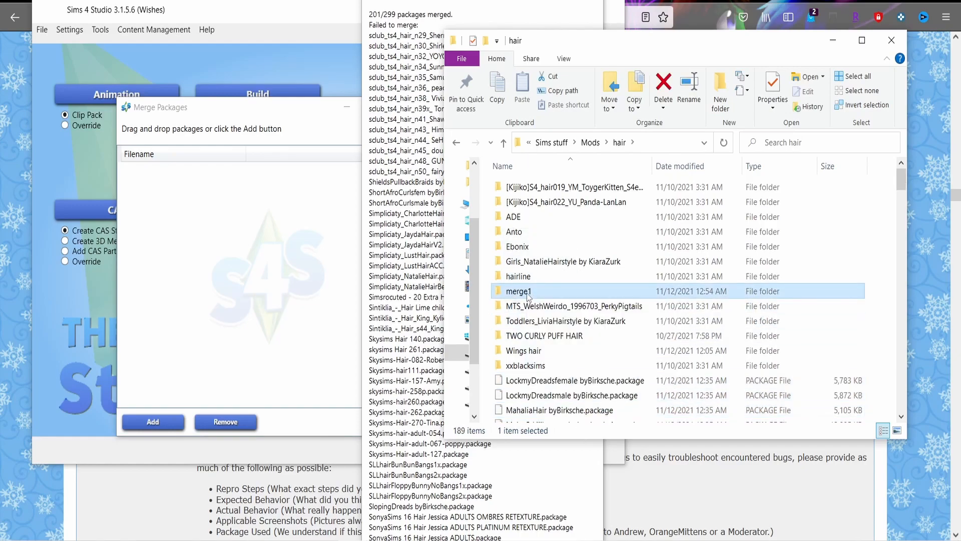
{"action": "double_click", "coordinate": [529, 295]}
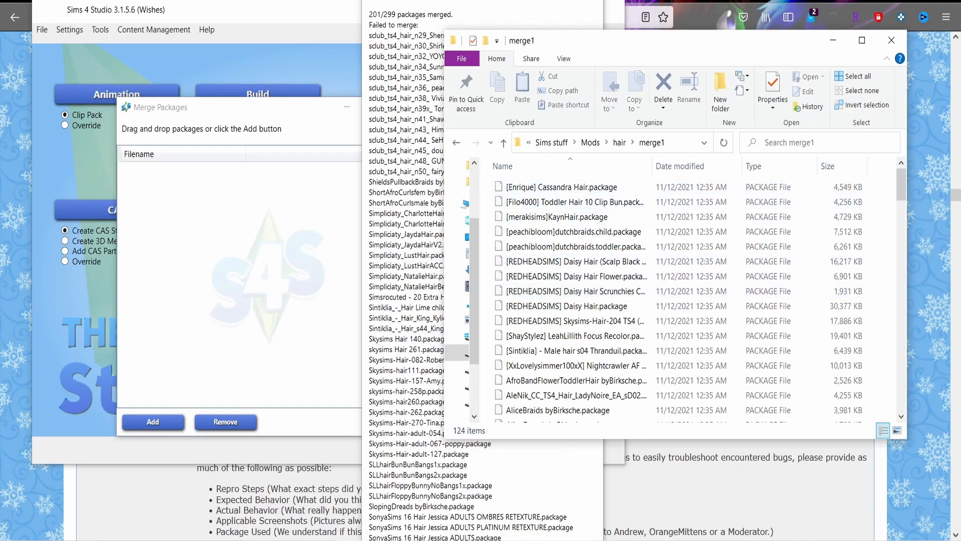
Close the merge report and check the size of the merge1 folder in its properties.
{"action": "left_click", "coordinate": [525, 15]}
{"action": "left_click", "coordinate": [685, 103]}
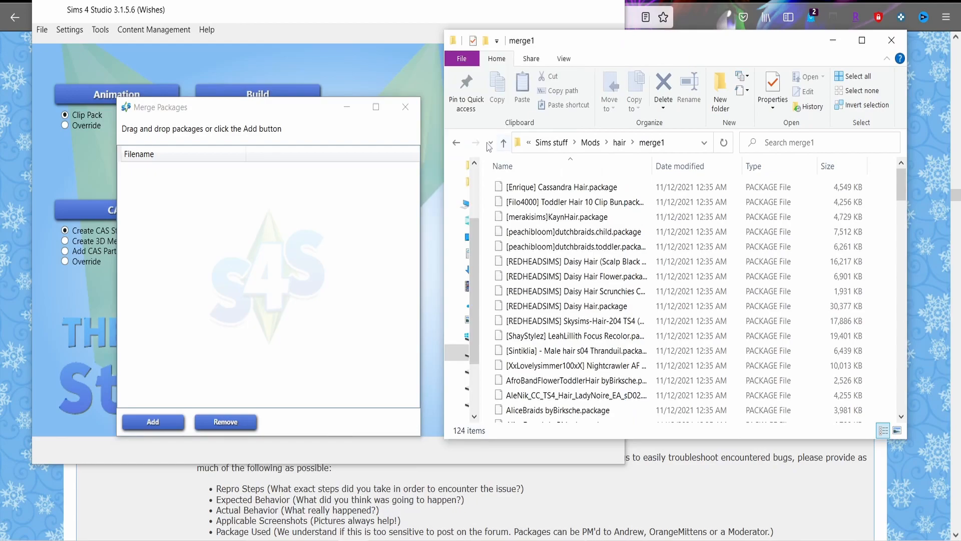
{"action": "left_click", "coordinate": [456, 143]}
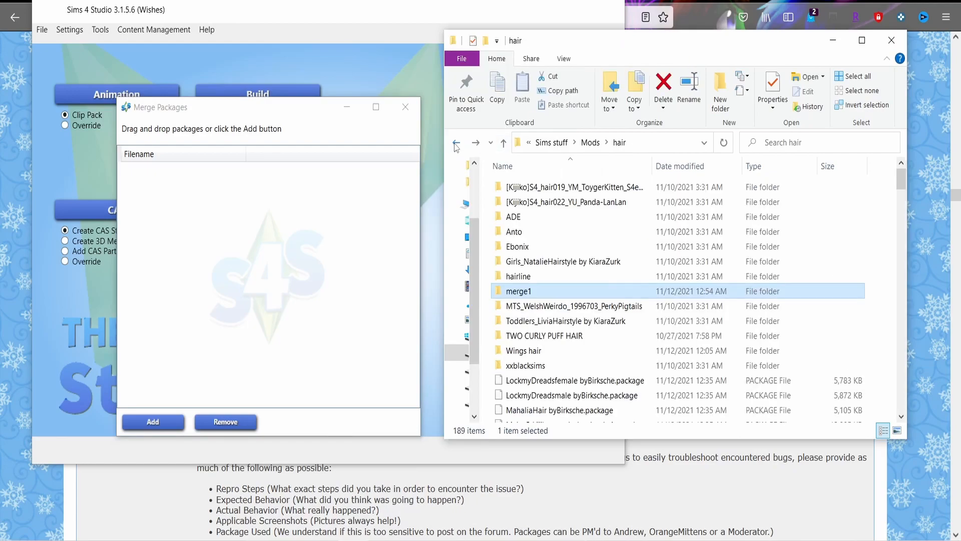
{"action": "right_click", "coordinate": [533, 292]}
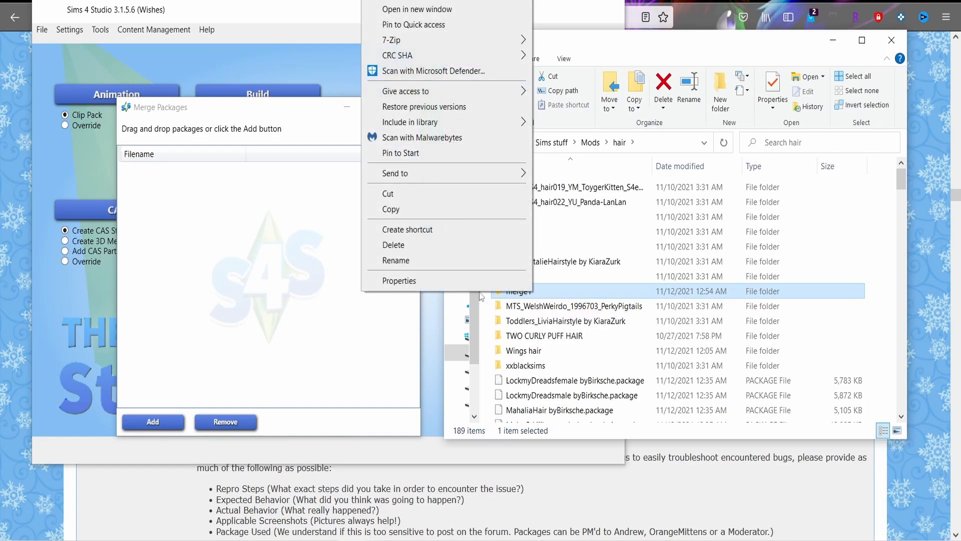
{"action": "left_click", "coordinate": [446, 283]}
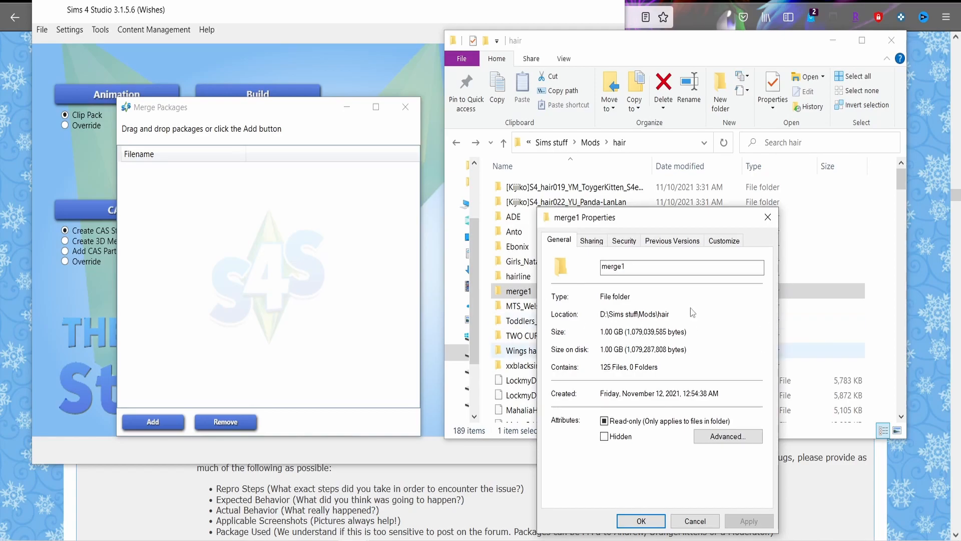
{"action": "left_click", "coordinate": [767, 216]}
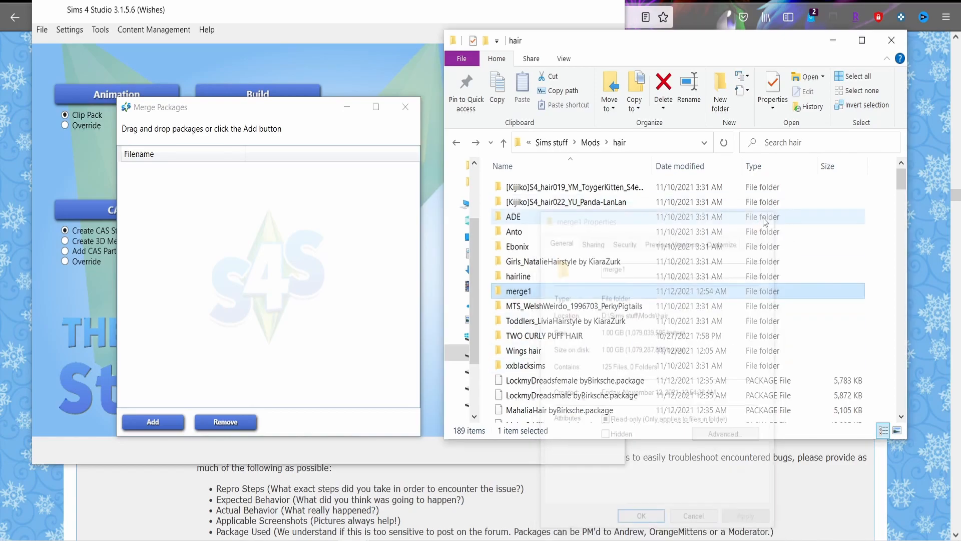
Move the loose hair packages listed before sclub_ts4_Helen_braid.package into the merge1 folder.
{"action": "scroll", "coordinate": [584, 313], "scroll_direction": "down", "scroll_amount": 6}
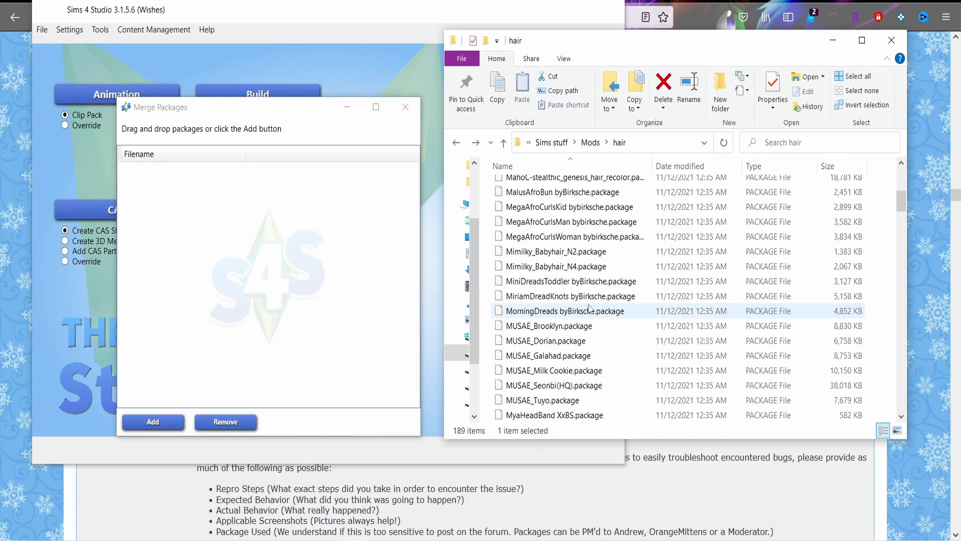
{"action": "scroll", "coordinate": [591, 308], "scroll_direction": "up", "scroll_amount": 4}
{"action": "left_click_drag", "start_coordinate": [487, 280], "coordinate": [525, 292]}
{"action": "scroll", "coordinate": [584, 380], "scroll_direction": "up", "scroll_amount": 15}
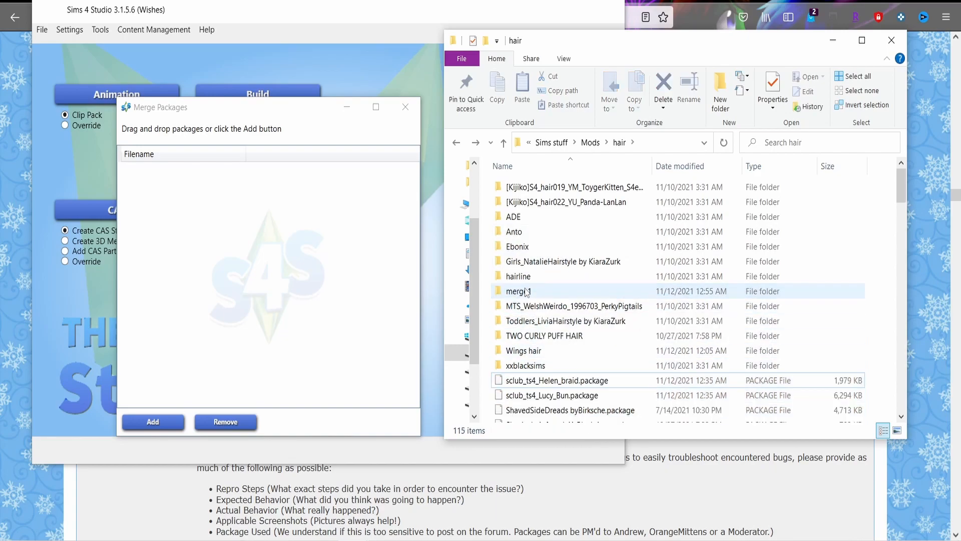
Recheck the merge1 folder's total size after adding the second group of packages.
{"action": "right_click", "coordinate": [529, 291]}
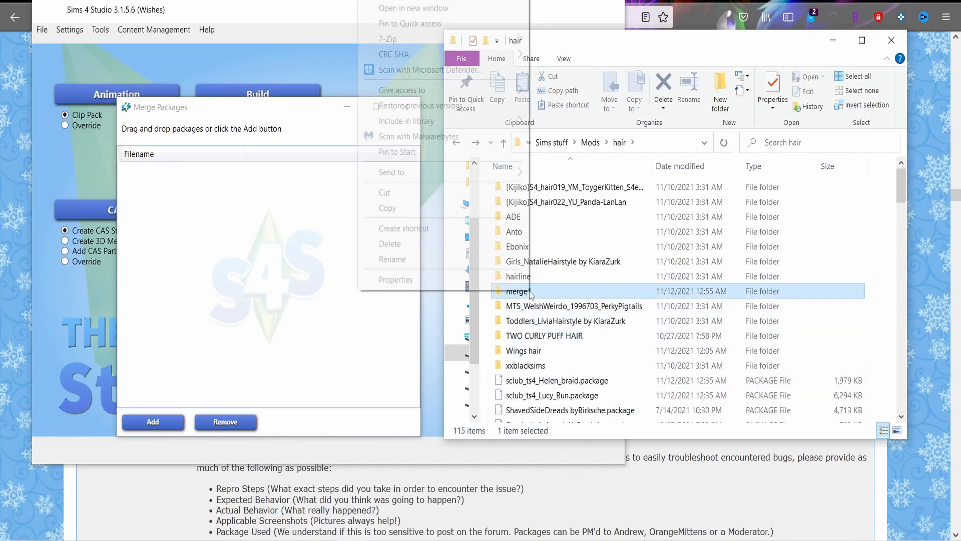
{"action": "left_click", "coordinate": [458, 281]}
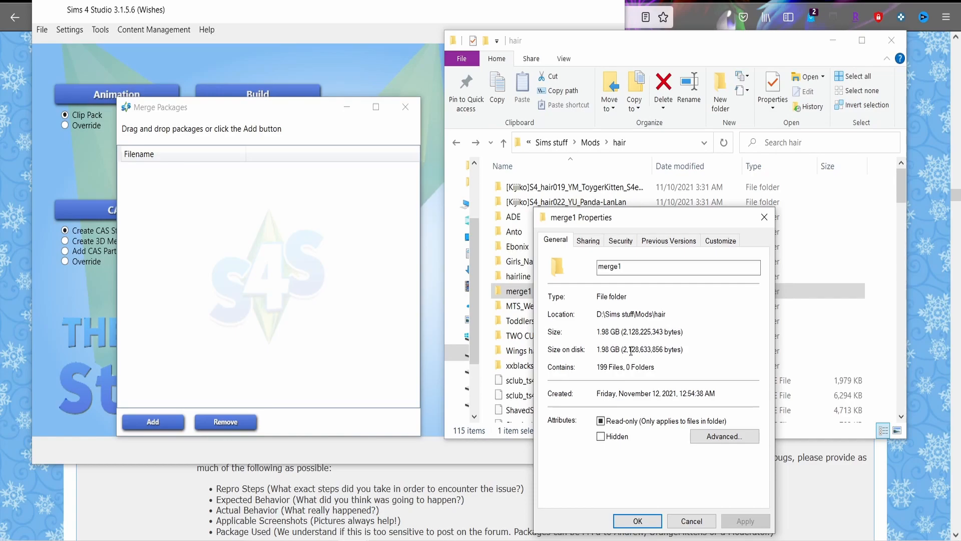
{"action": "left_click", "coordinate": [764, 217]}
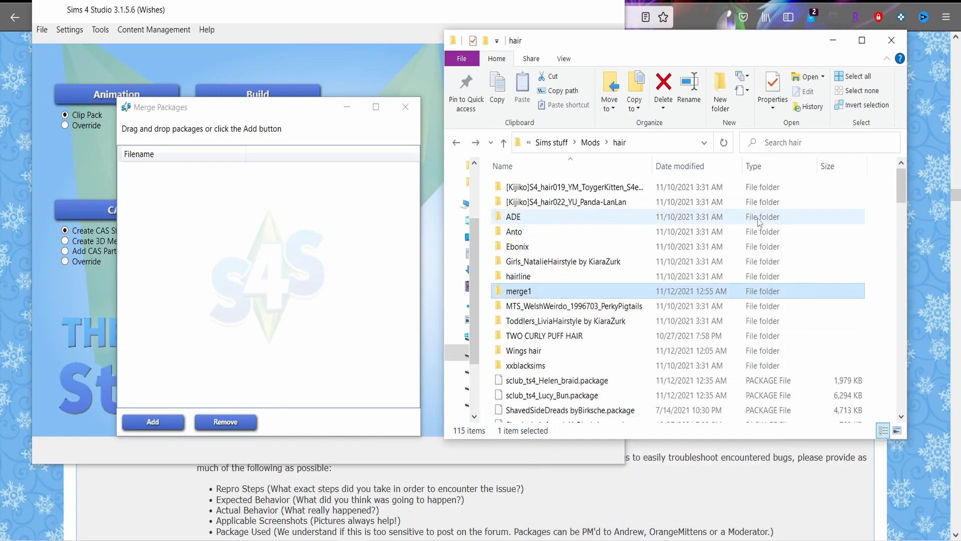
{"action": "mouse_move", "coordinate": [499, 291]}
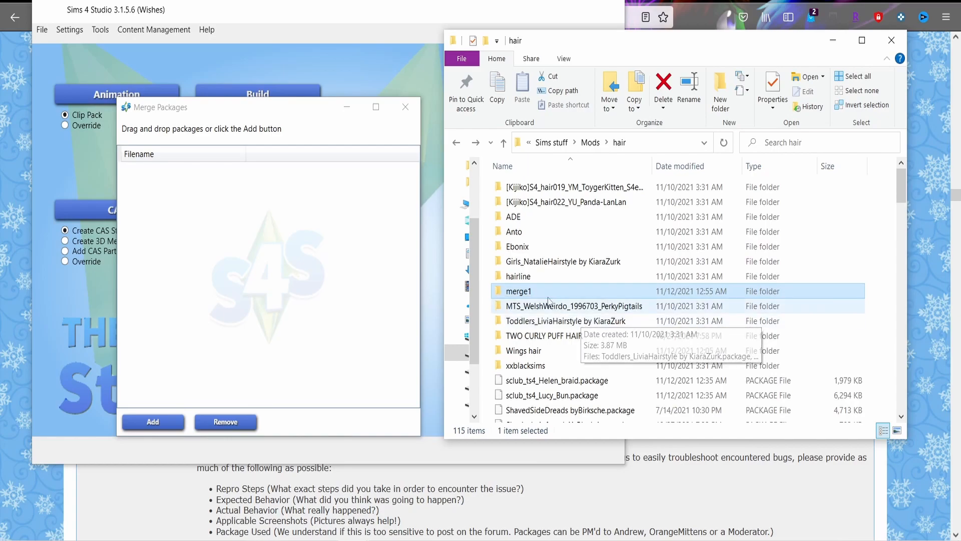
Examine the packages inside merge1 and the loose packages still remaining in the hair folder.
{"action": "scroll", "coordinate": [506, 260], "scroll_direction": "down", "scroll_amount": 2}
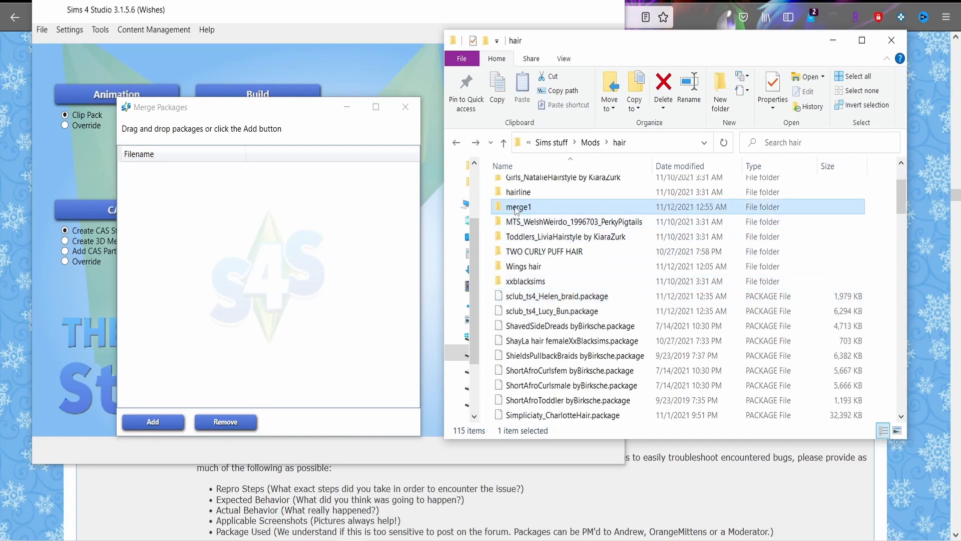
{"action": "double_click", "coordinate": [573, 209]}
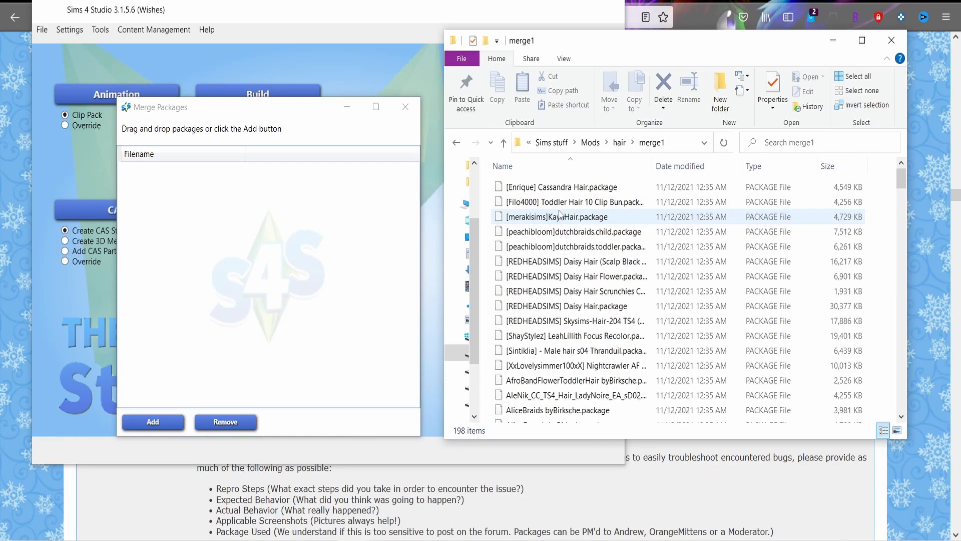
{"action": "scroll", "coordinate": [507, 187], "scroll_direction": "down", "scroll_amount": 14}
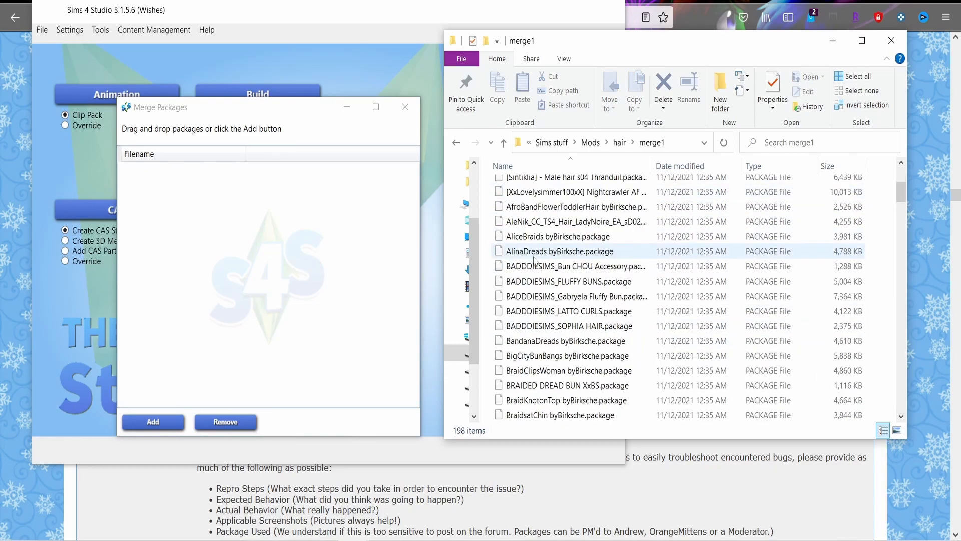
{"action": "left_click", "coordinate": [456, 142]}
{"action": "scroll", "coordinate": [616, 291], "scroll_direction": "down", "scroll_amount": 2}
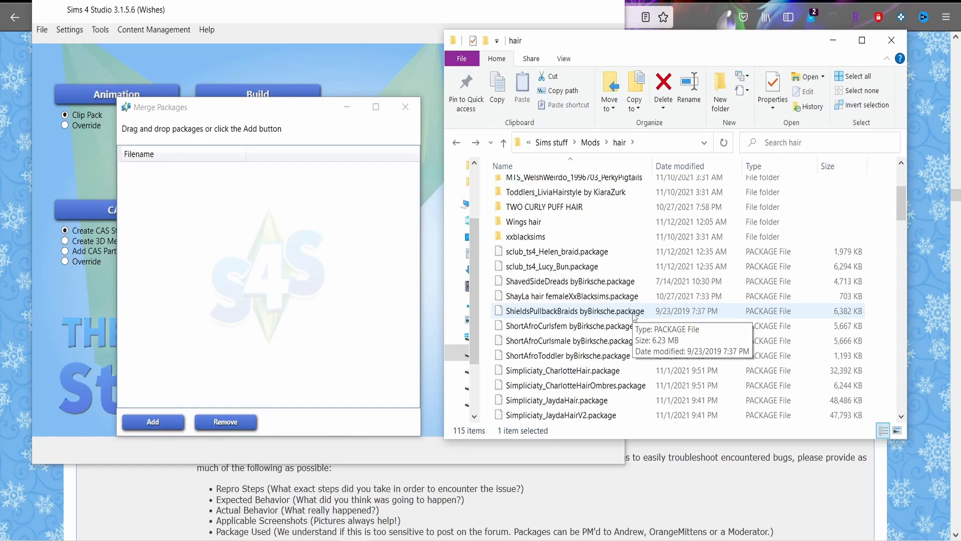
{"action": "scroll", "coordinate": [626, 315], "scroll_direction": "down", "scroll_amount": 4}
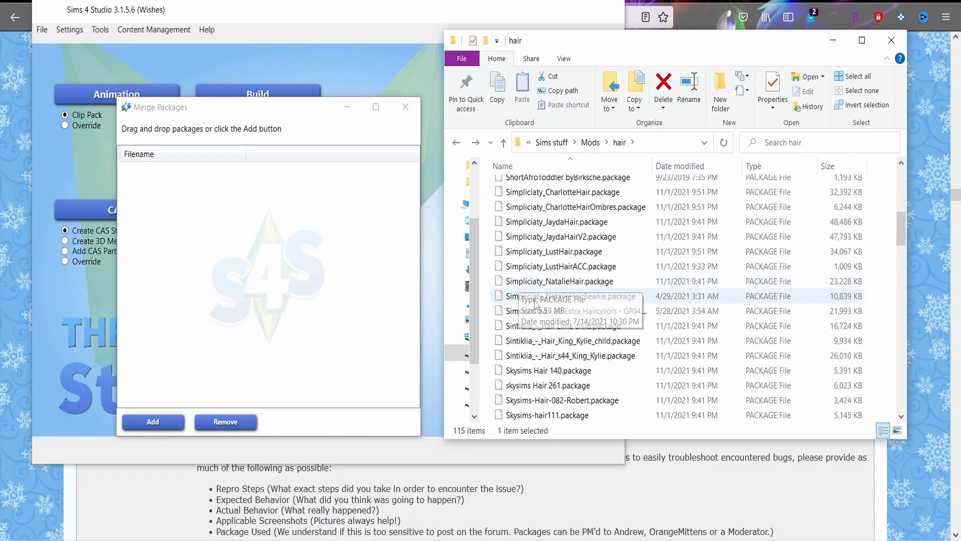
{"action": "scroll", "coordinate": [525, 205], "scroll_direction": "up", "scroll_amount": 3}
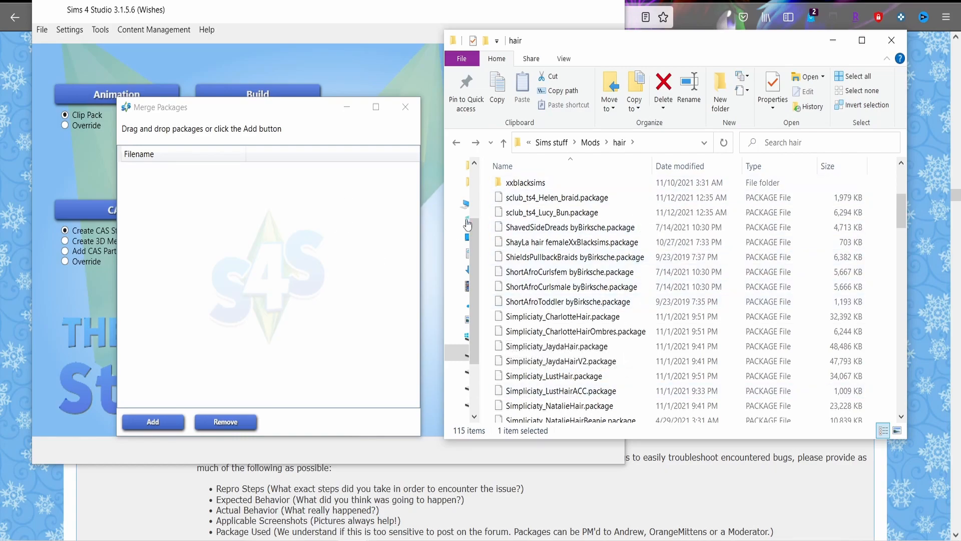
{"action": "scroll", "coordinate": [626, 271], "scroll_direction": "down", "scroll_amount": 1}
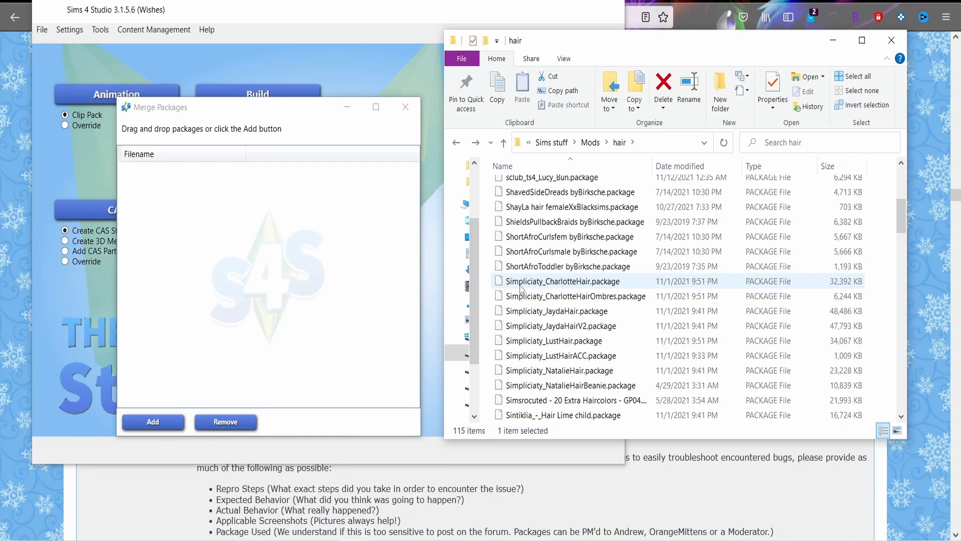
View the contents of the House folder inside Mods and return to the Mods folder.
{"action": "left_click", "coordinate": [590, 143]}
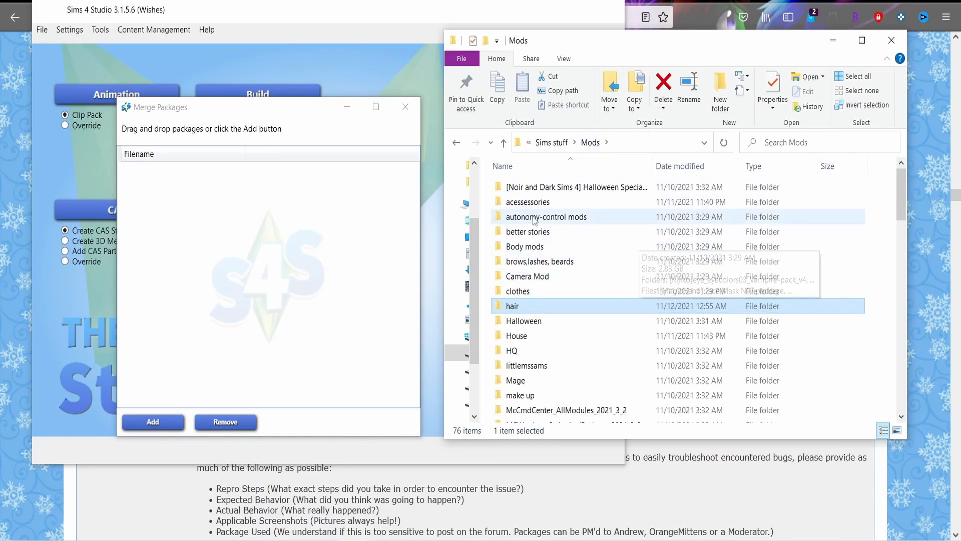
{"action": "double_click", "coordinate": [533, 339]}
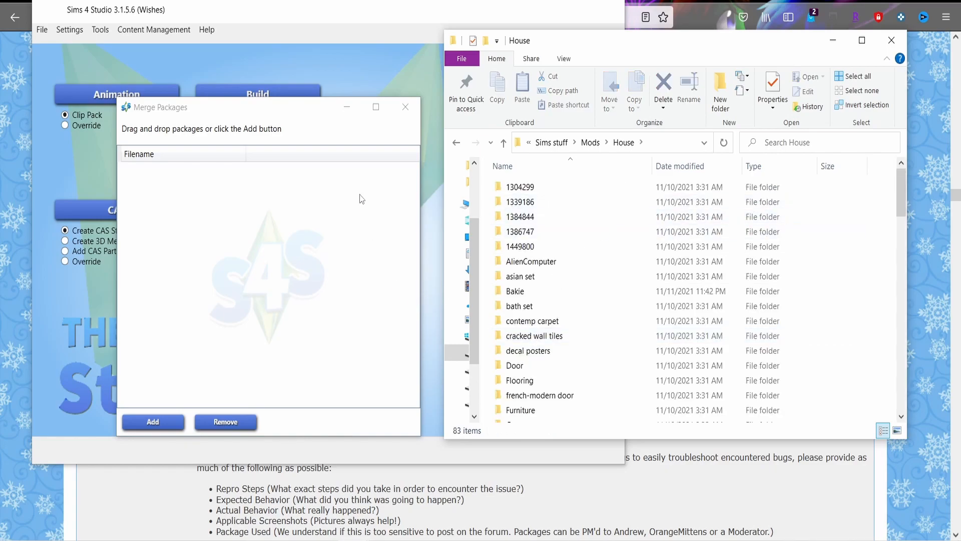
{"action": "left_click", "coordinate": [456, 144]}
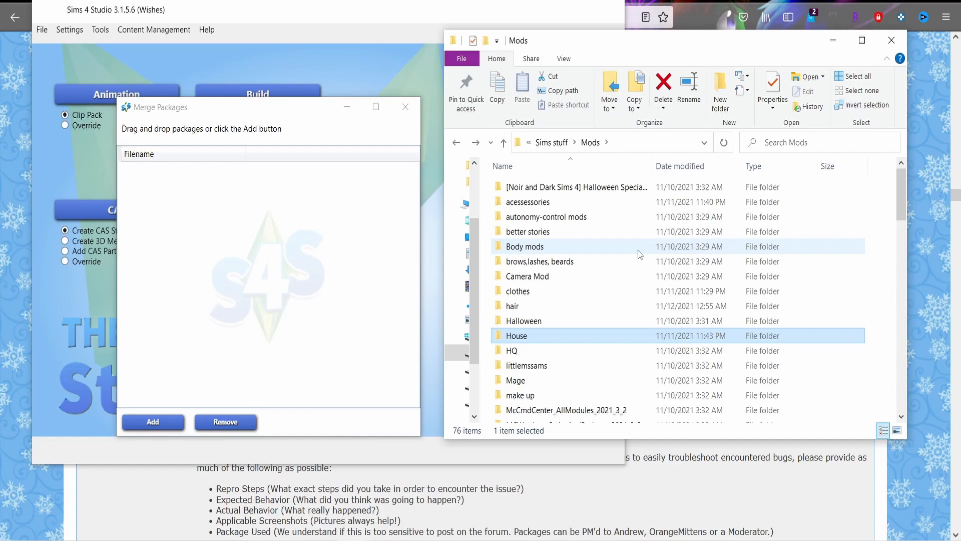
Close the Merge Packages window and open the Un-merge Package tool in Sims 4 Studio.
{"action": "left_click", "coordinate": [406, 107]}
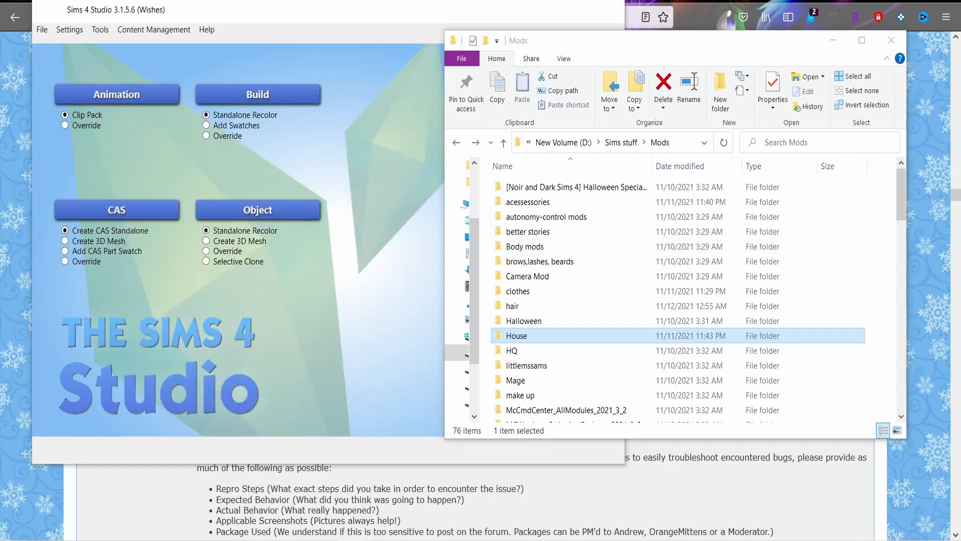
{"action": "left_click", "coordinate": [139, 30]}
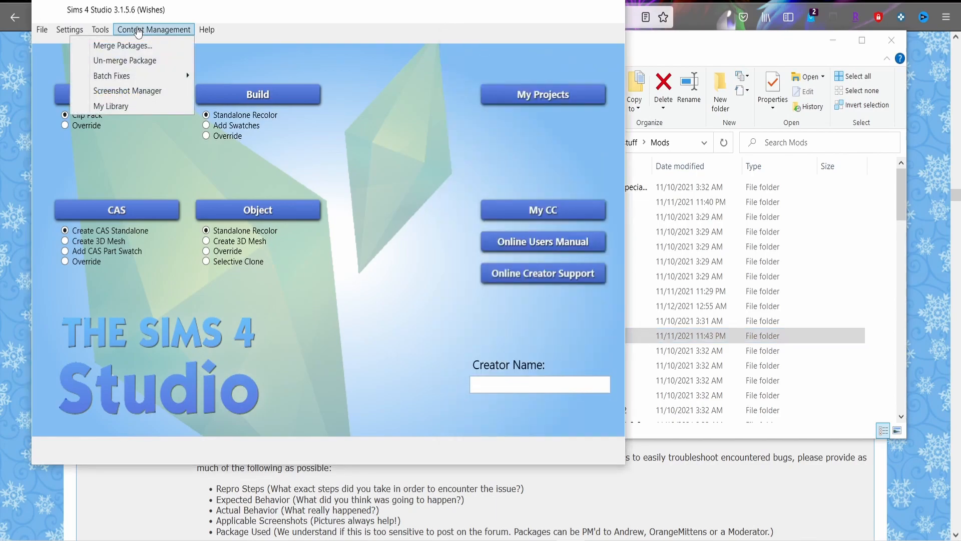
{"action": "left_click", "coordinate": [112, 61]}
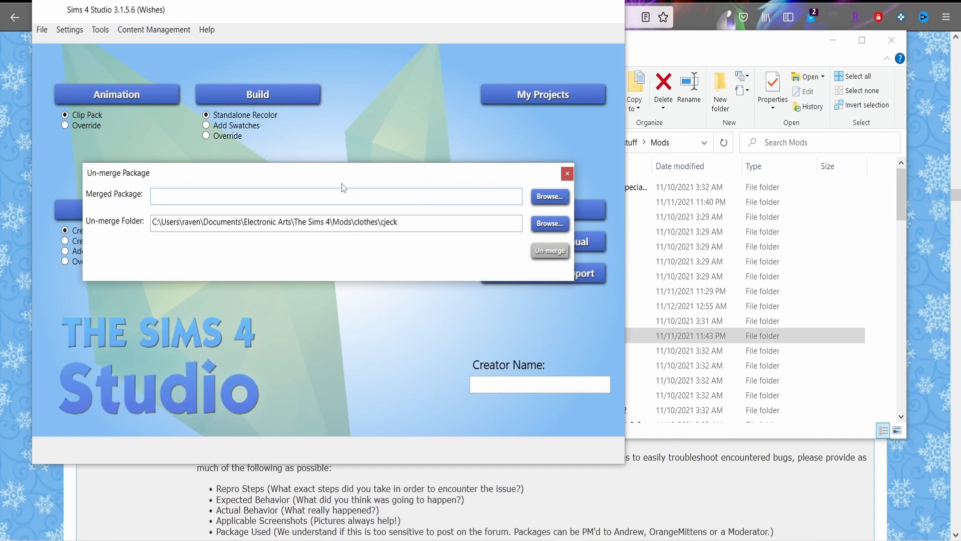
Browse for the merged package in G:\Documents\Electronic Arts\The Sims 4\Mods.
{"action": "left_click", "coordinate": [550, 196]}
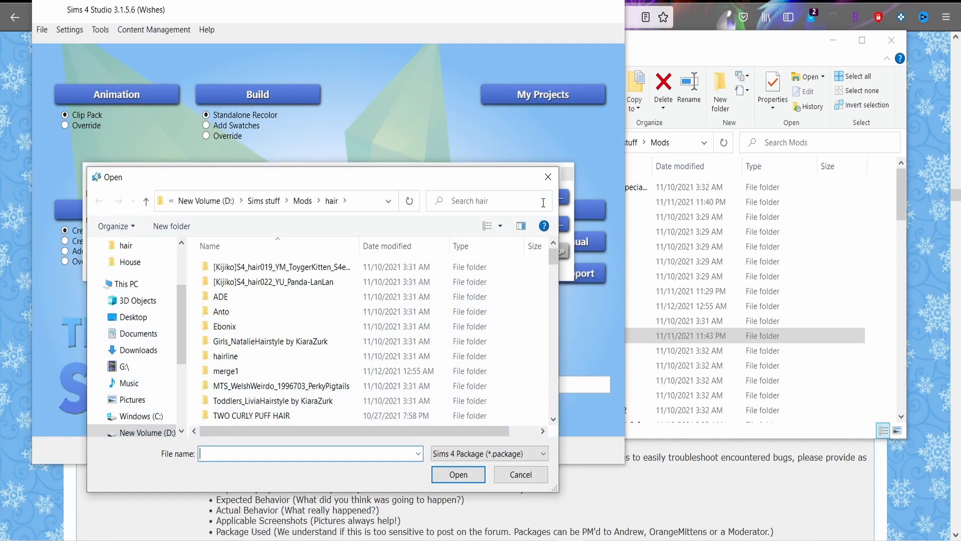
{"action": "scroll", "coordinate": [236, 340], "scroll_direction": "down", "scroll_amount": 10}
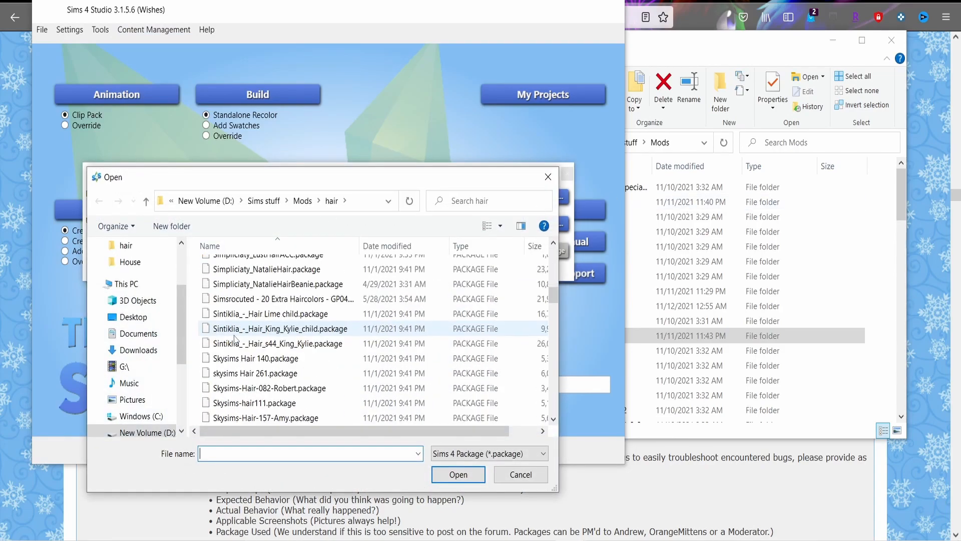
{"action": "scroll", "coordinate": [235, 339], "scroll_direction": "down", "scroll_amount": 10}
{"action": "scroll", "coordinate": [236, 340], "scroll_direction": "up", "scroll_amount": 20}
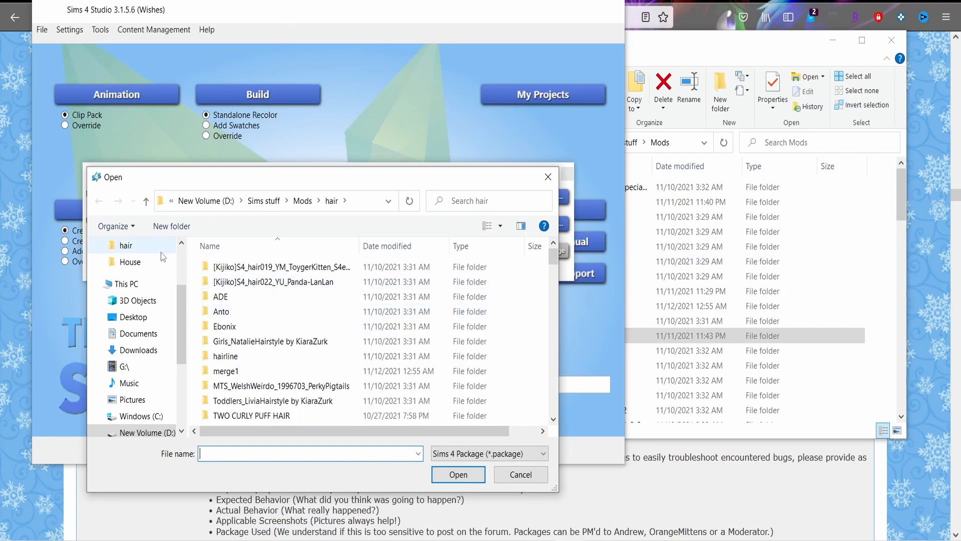
{"action": "left_click", "coordinate": [125, 351]}
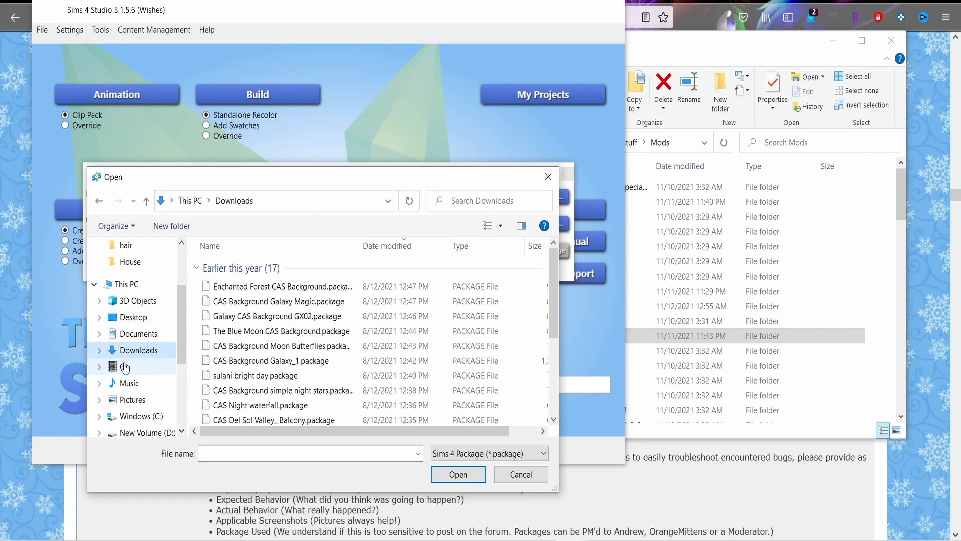
{"action": "left_click", "coordinate": [125, 367]}
{"action": "double_click", "coordinate": [250, 278]}
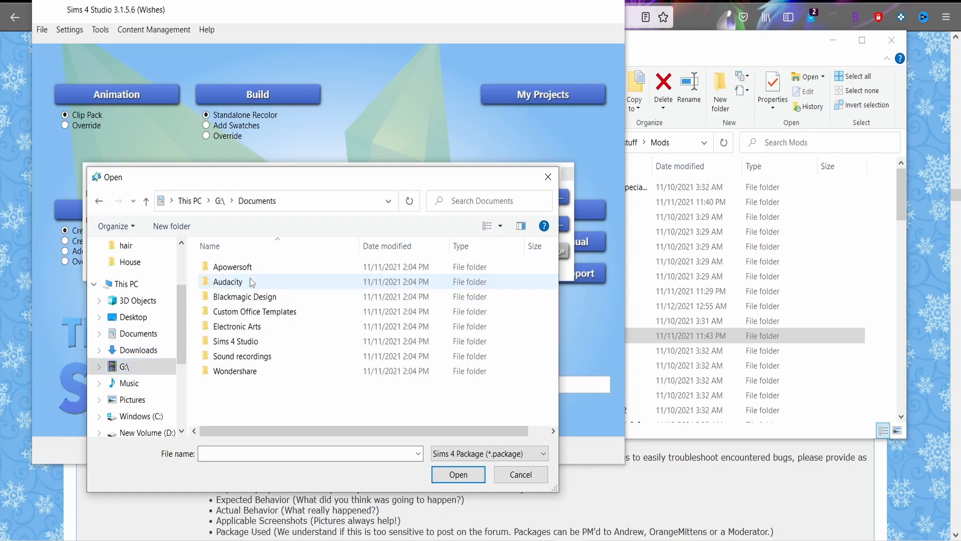
{"action": "double_click", "coordinate": [237, 326]}
{"action": "double_click", "coordinate": [231, 280]}
{"action": "double_click", "coordinate": [510, 281]}
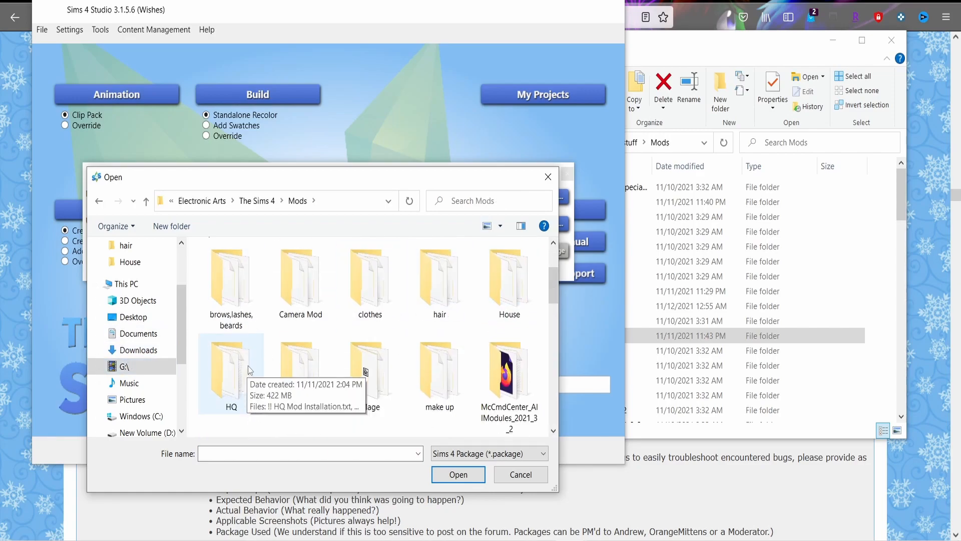
Choose walling.package from the House folder as the merged package.
{"action": "scroll", "coordinate": [347, 326], "scroll_direction": "up", "scroll_amount": 2}
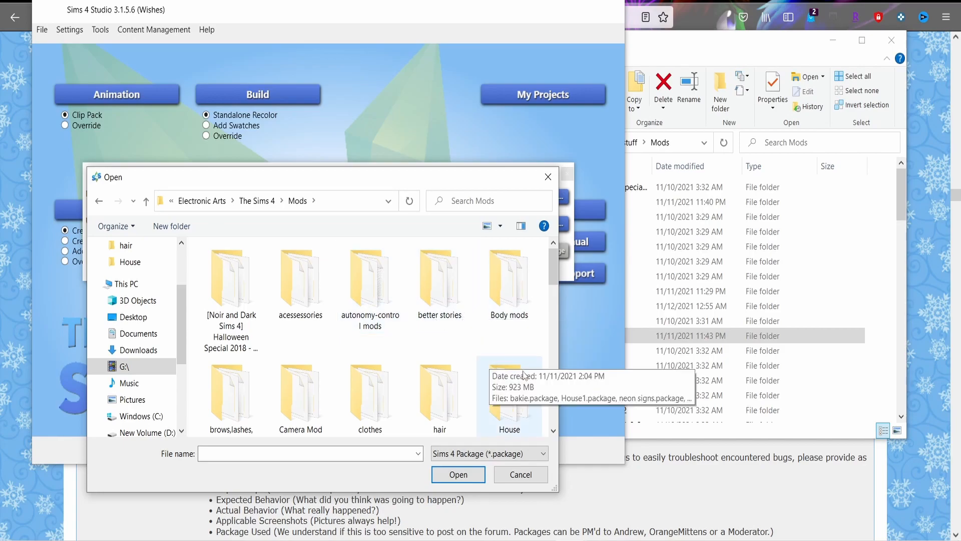
{"action": "left_click", "coordinate": [495, 397]}
{"action": "double_click", "coordinate": [495, 397]}
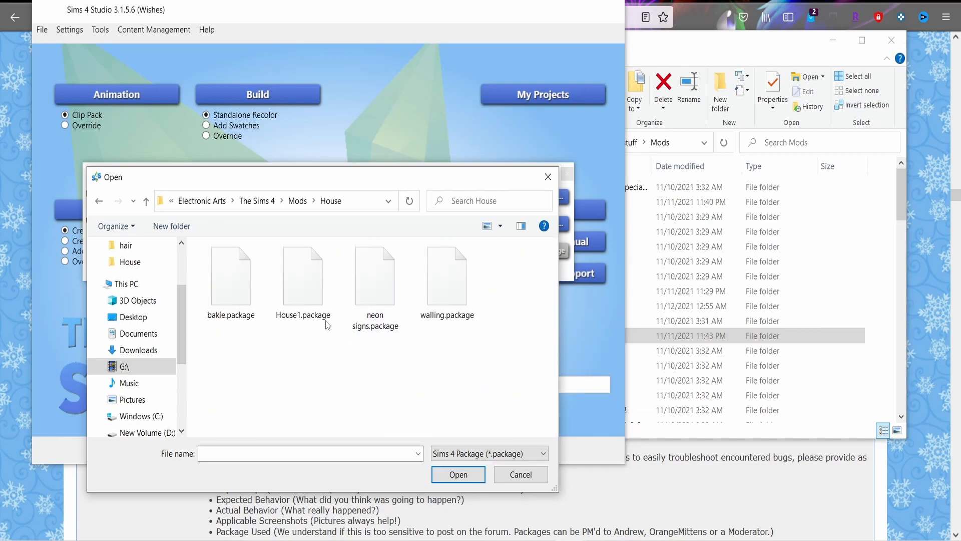
{"action": "double_click", "coordinate": [466, 298]}
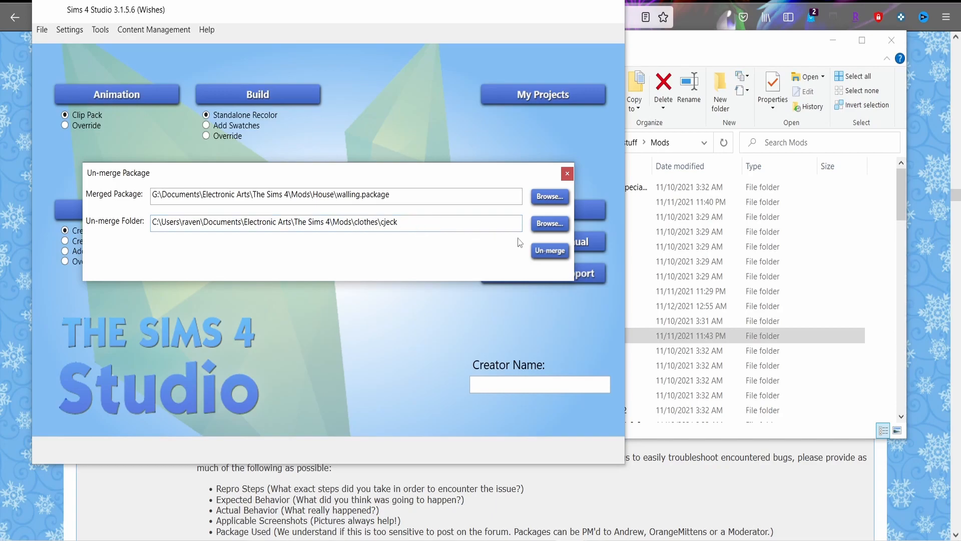
Un-merge walling.package into the clothes\cjeck folder and open the extracted walling folder.
{"action": "left_click", "coordinate": [543, 249]}
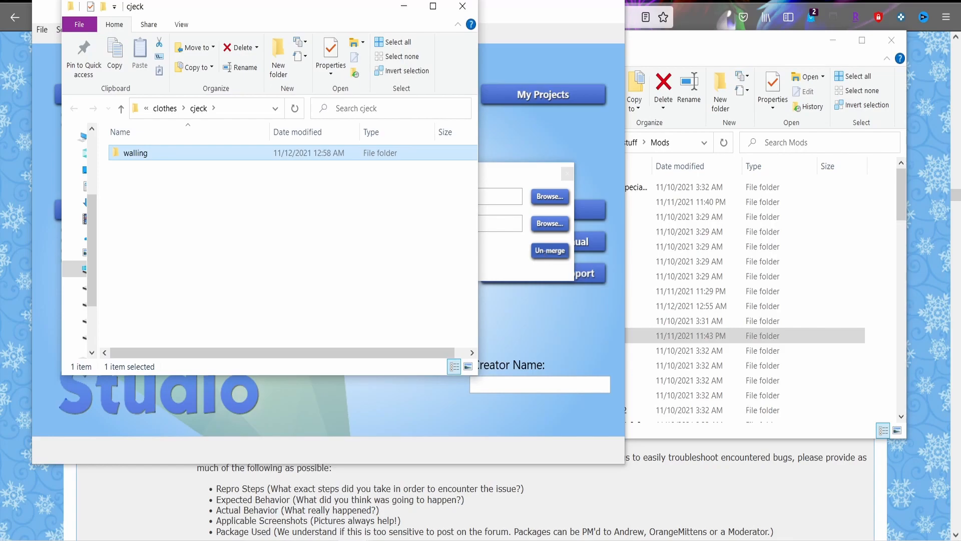
{"action": "double_click", "coordinate": [151, 155]}
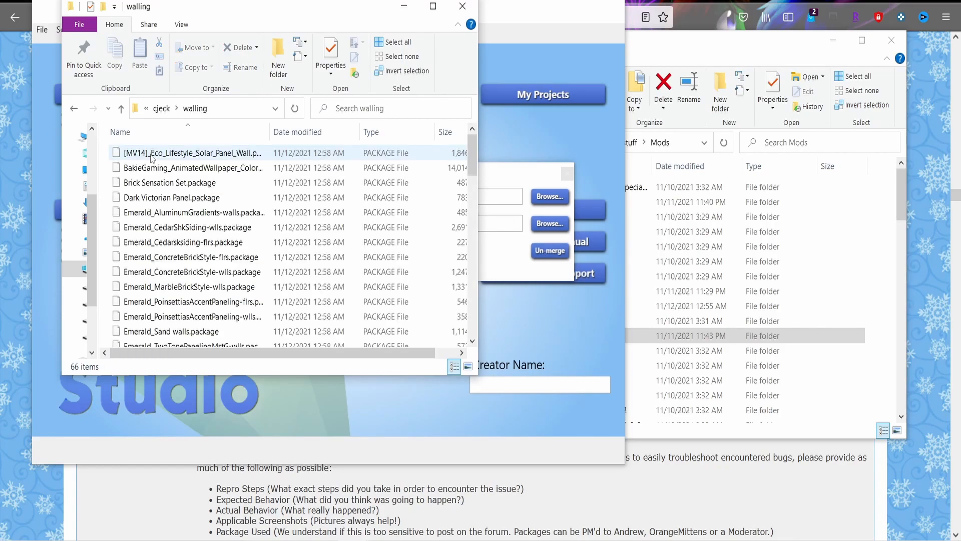
Look through the extracted package files in the walling folder and return to the cjeck folder.
{"action": "scroll", "coordinate": [200, 171], "scroll_direction": "down", "scroll_amount": 12}
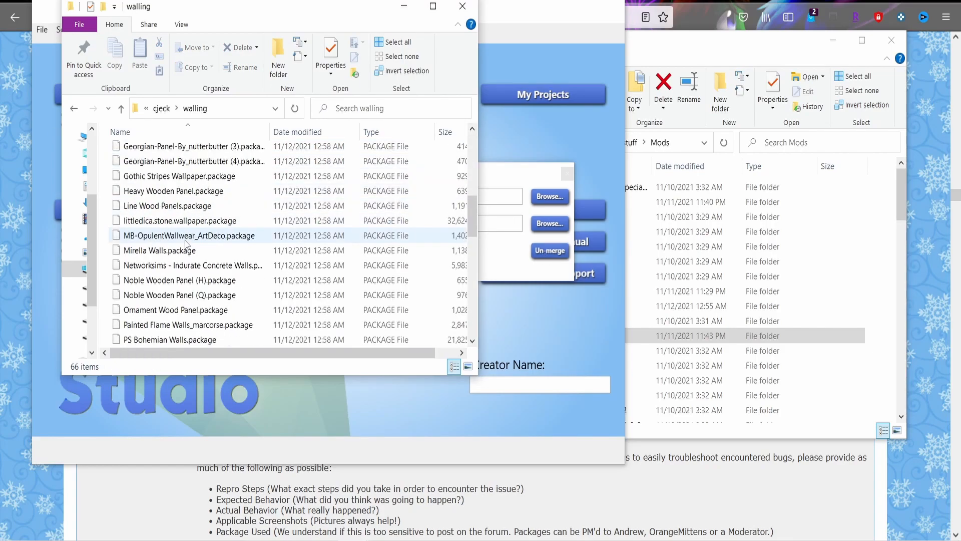
{"action": "scroll", "coordinate": [173, 250], "scroll_direction": "down", "scroll_amount": 4}
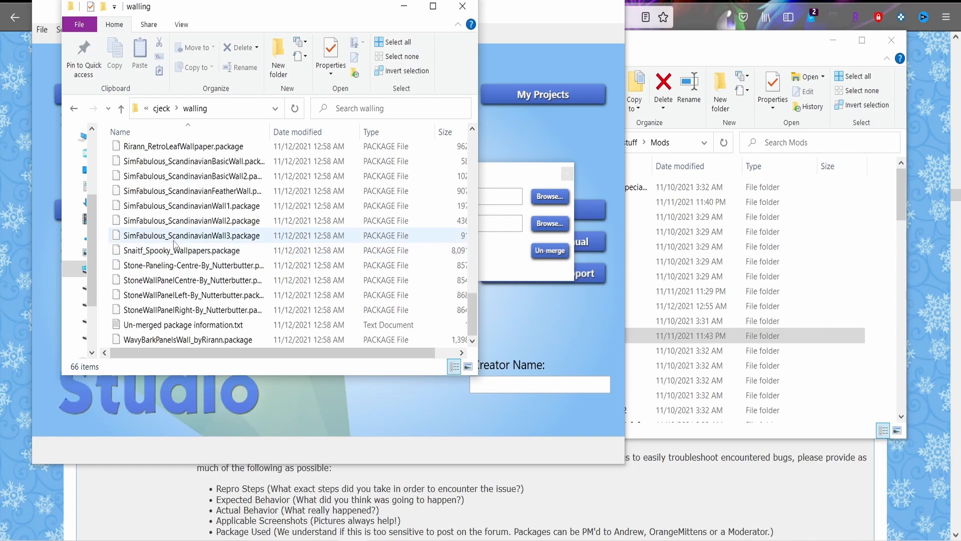
{"action": "scroll", "coordinate": [175, 244], "scroll_direction": "up", "scroll_amount": 17}
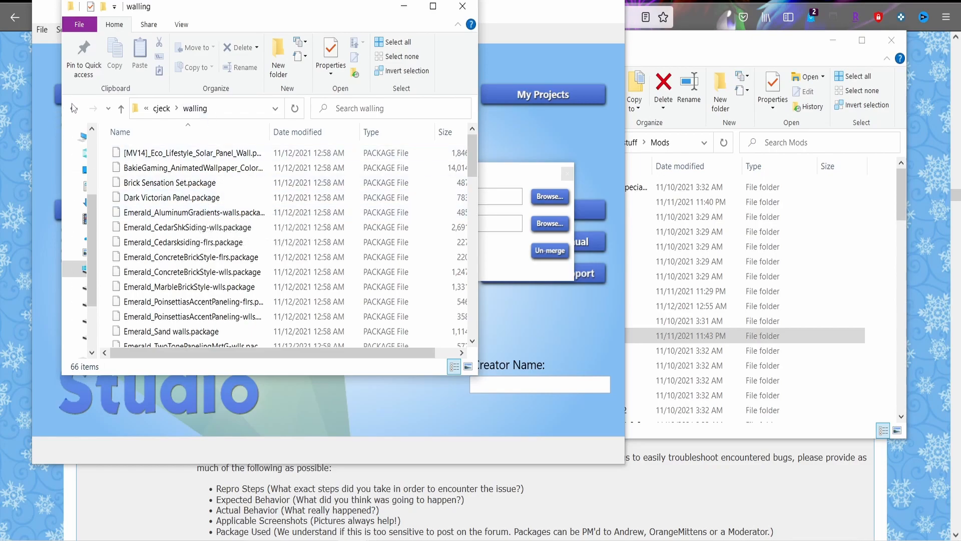
{"action": "left_click", "coordinate": [75, 109]}
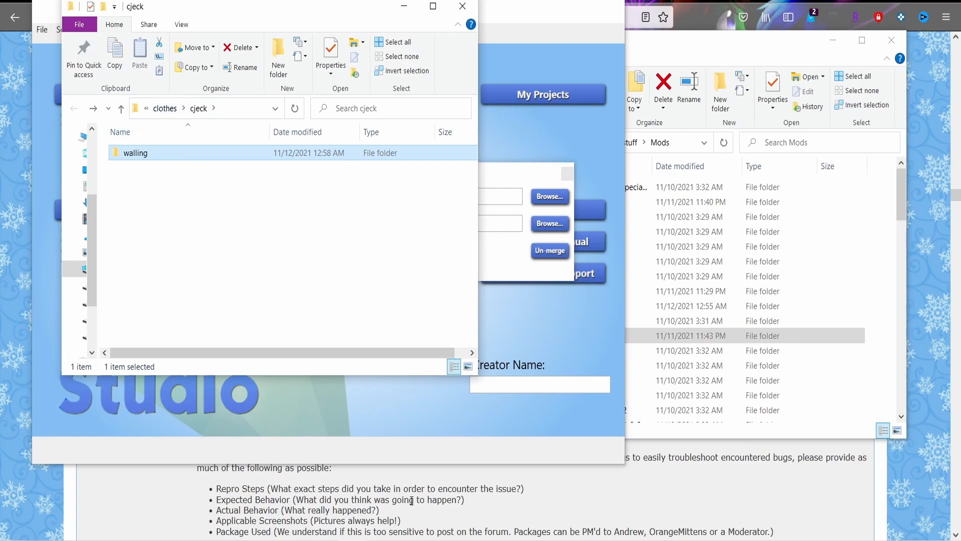
Open the Mods\House folder and the extracted walling folder in separate, non-overlapping File Explorer windows.
{"action": "mouse_move", "coordinate": [349, 486]}
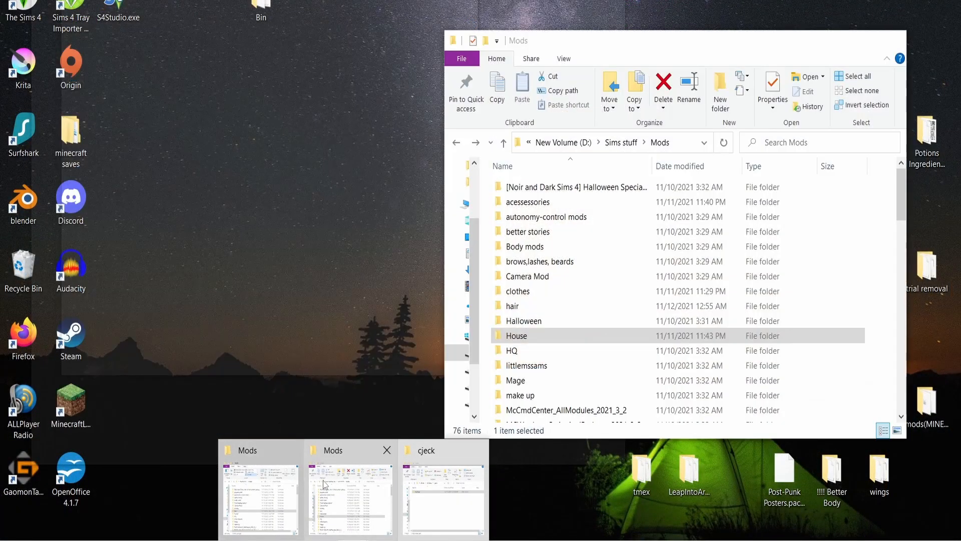
{"action": "left_click", "coordinate": [326, 488]}
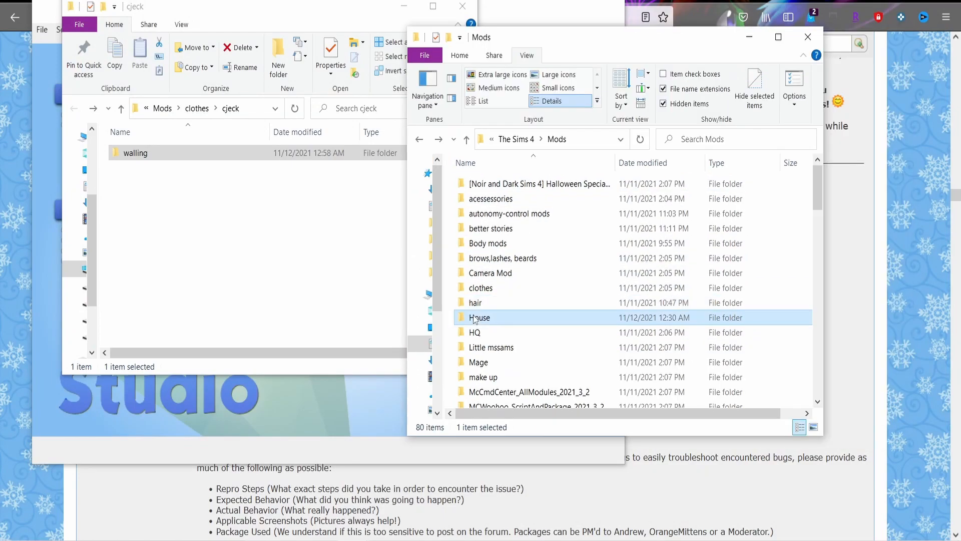
{"action": "double_click", "coordinate": [473, 319]}
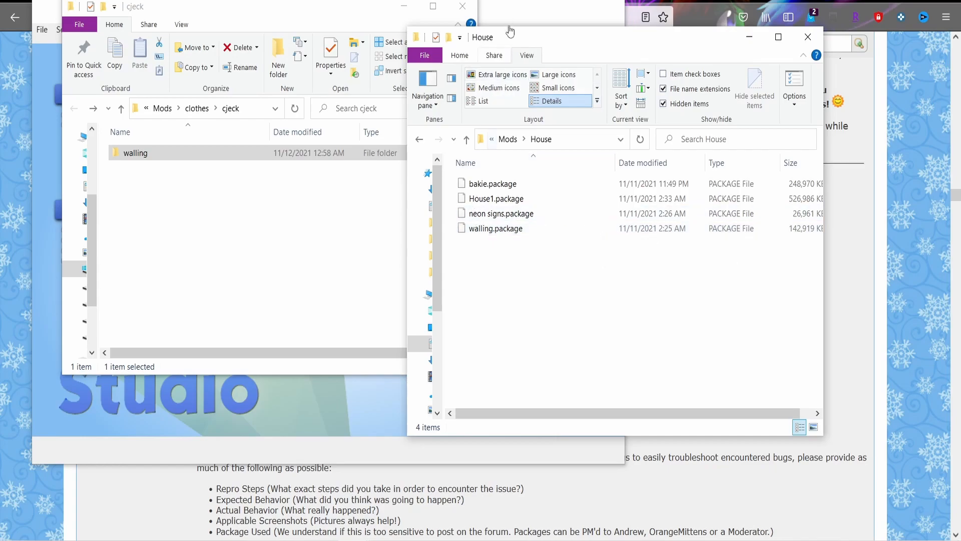
{"action": "left_click_drag", "start_coordinate": [543, 37], "coordinate": [675, 29]}
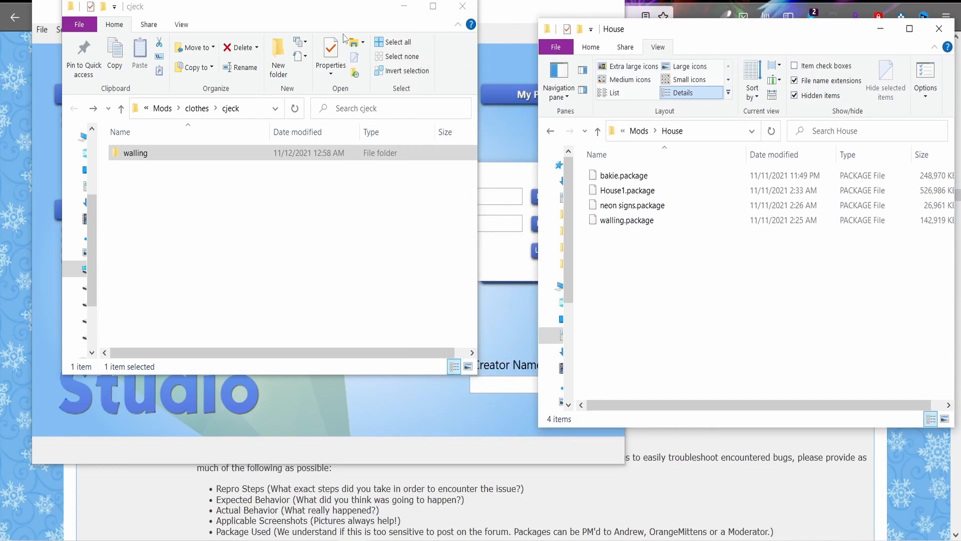
{"action": "left_click", "coordinate": [331, 162]}
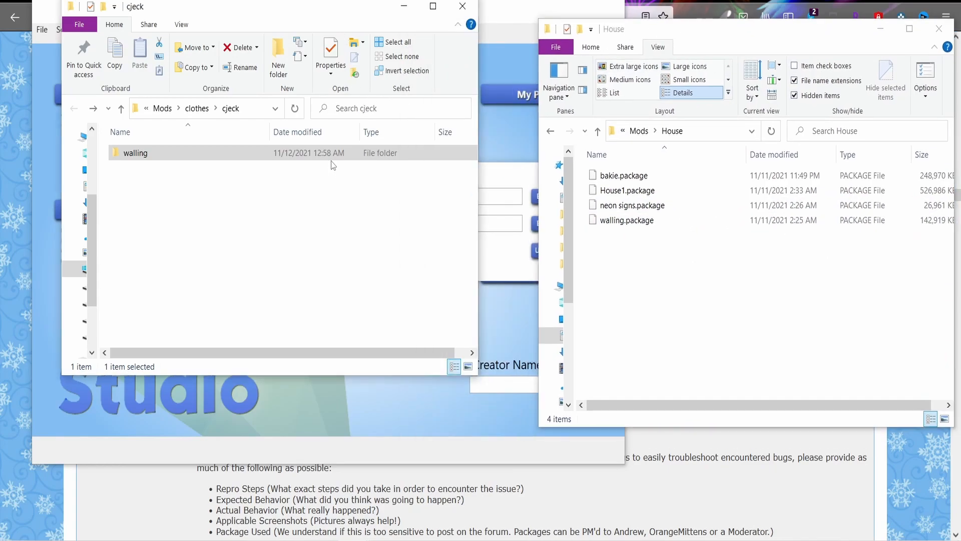
{"action": "double_click", "coordinate": [226, 159]}
{"action": "left_click_drag", "start_coordinate": [216, 29], "coordinate": [270, 253]}
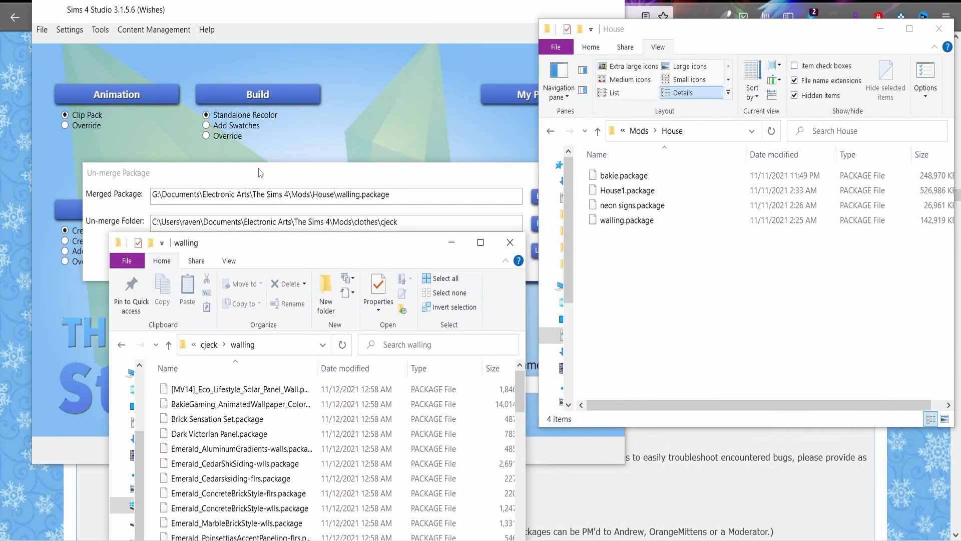
Close the Un-merge Package dialog and open the Merge Packages tool in Sims 4 Studio.
{"action": "left_click", "coordinate": [457, 221]}
{"action": "left_click", "coordinate": [567, 175]}
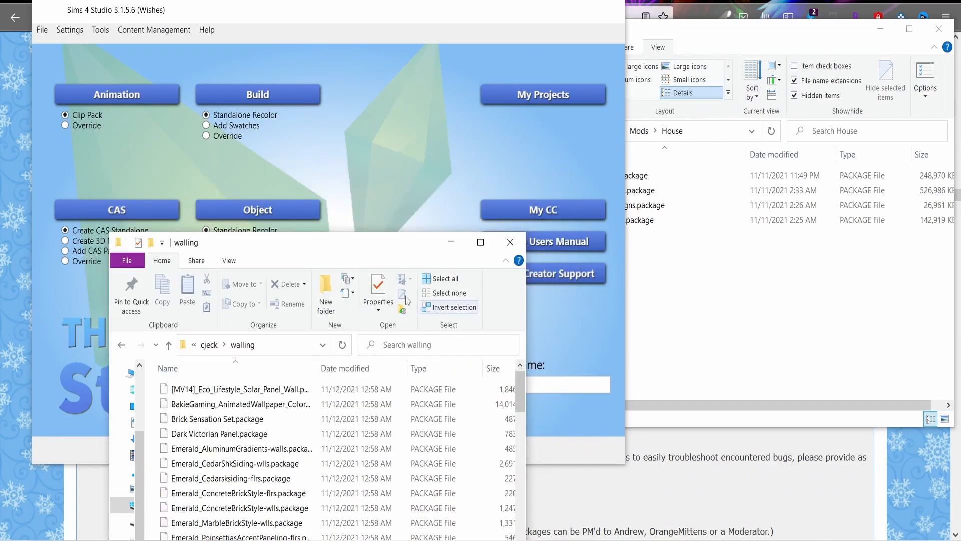
{"action": "left_click", "coordinate": [150, 30]}
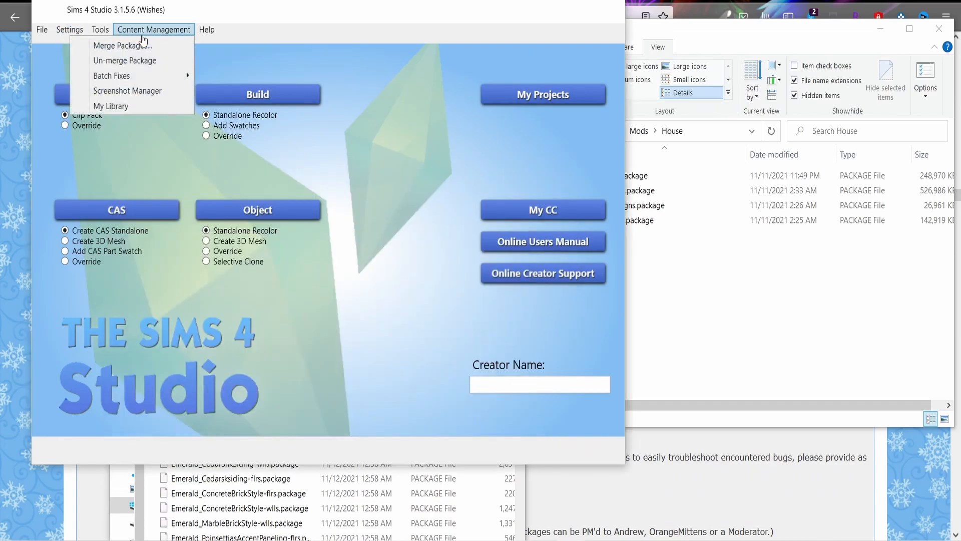
{"action": "left_click", "coordinate": [146, 41]}
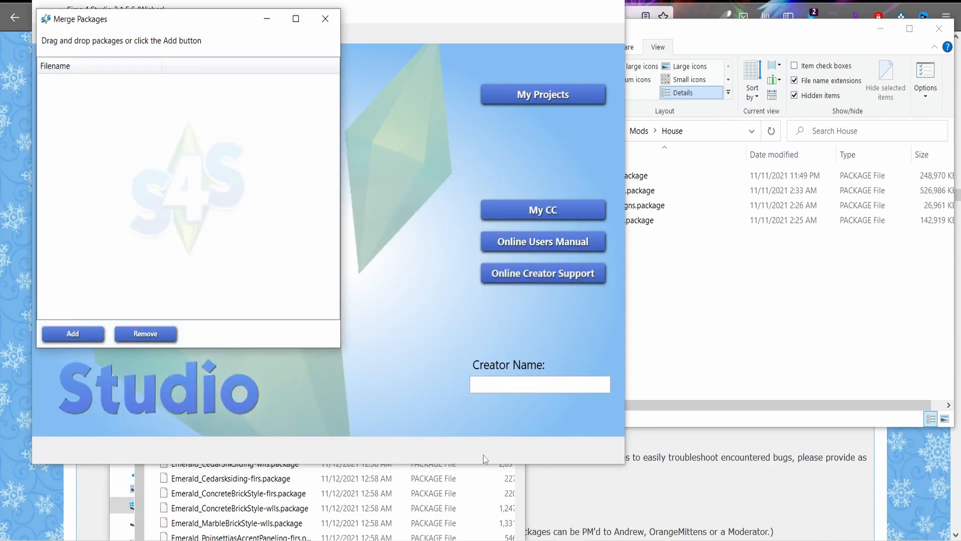
Add all the extracted packages from the walling folder to the Merge Packages list.
{"action": "left_click", "coordinate": [521, 503]}
{"action": "scroll", "coordinate": [522, 504], "scroll_direction": "down", "scroll_amount": 1}
{"action": "left_click_drag", "start_coordinate": [370, 248], "coordinate": [674, 79]}
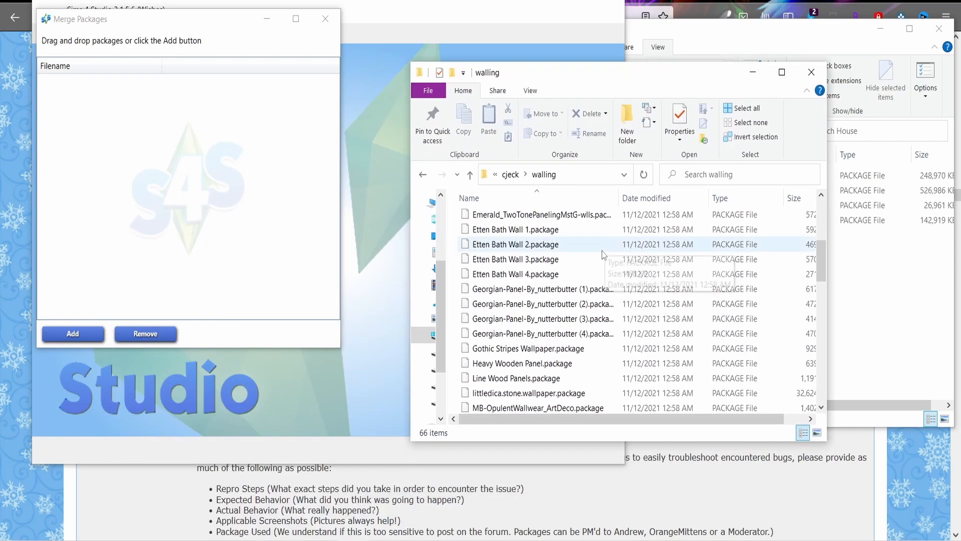
{"action": "scroll", "coordinate": [546, 228], "scroll_direction": "up", "scroll_amount": 5}
{"action": "left_click", "coordinate": [460, 219]}
{"action": "key", "text": "ctrl+a"}
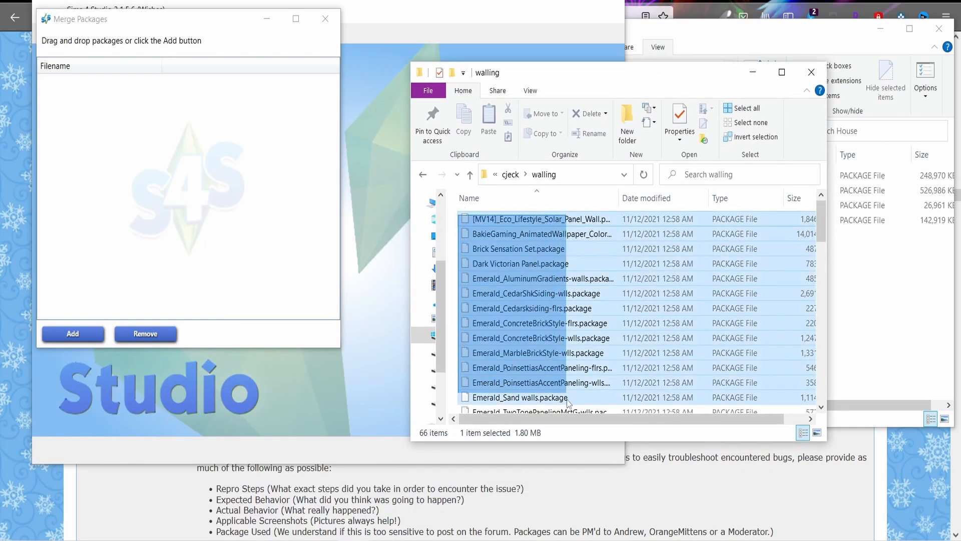
{"action": "scroll", "coordinate": [589, 357], "scroll_direction": "down", "scroll_amount": 17}
{"action": "left_click_drag", "start_coordinate": [589, 357], "coordinate": [152, 193]}
Merge the listed packages into a new file named wallling in the Mods\House folder.
{"action": "left_click", "coordinate": [290, 335]}
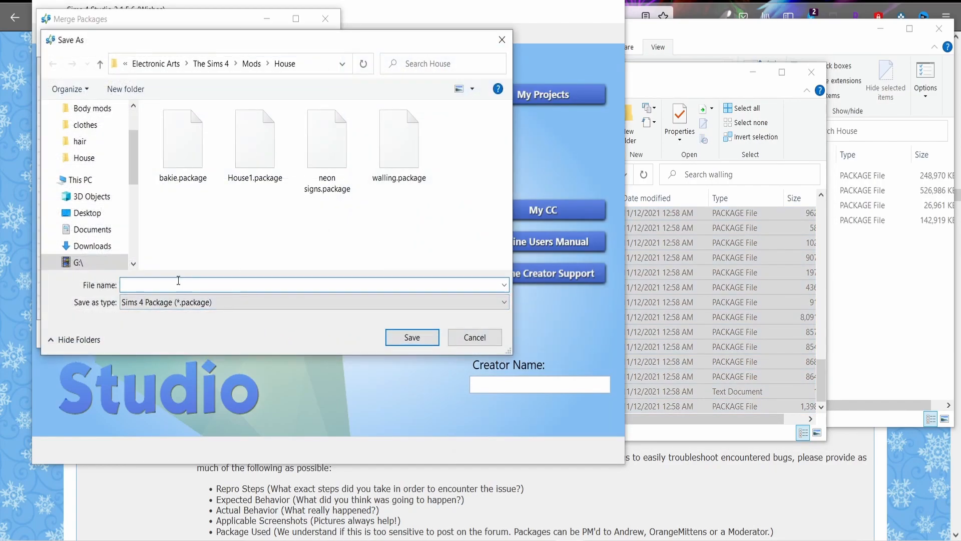
{"action": "type", "text": "wall"}
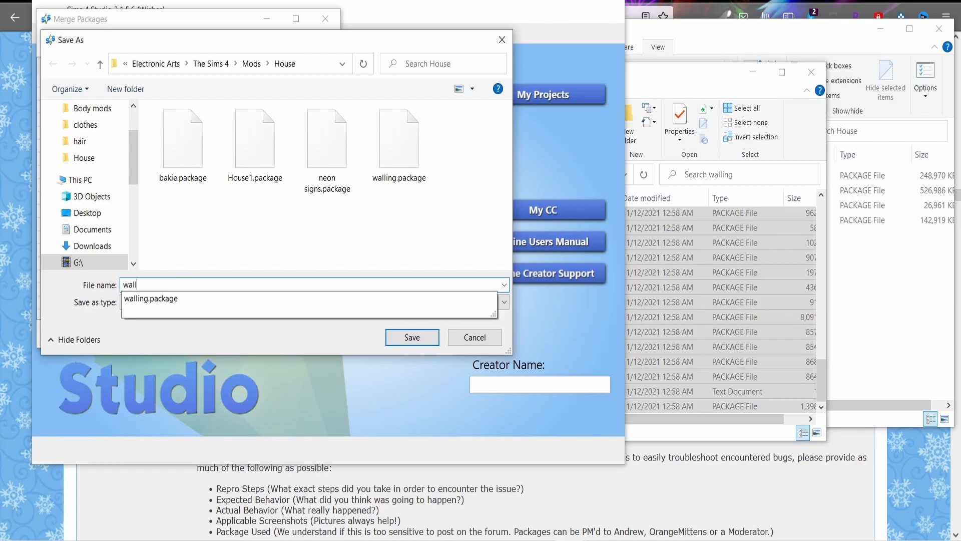
{"action": "type", "text": "ing"}
{"action": "key", "text": "Return"}
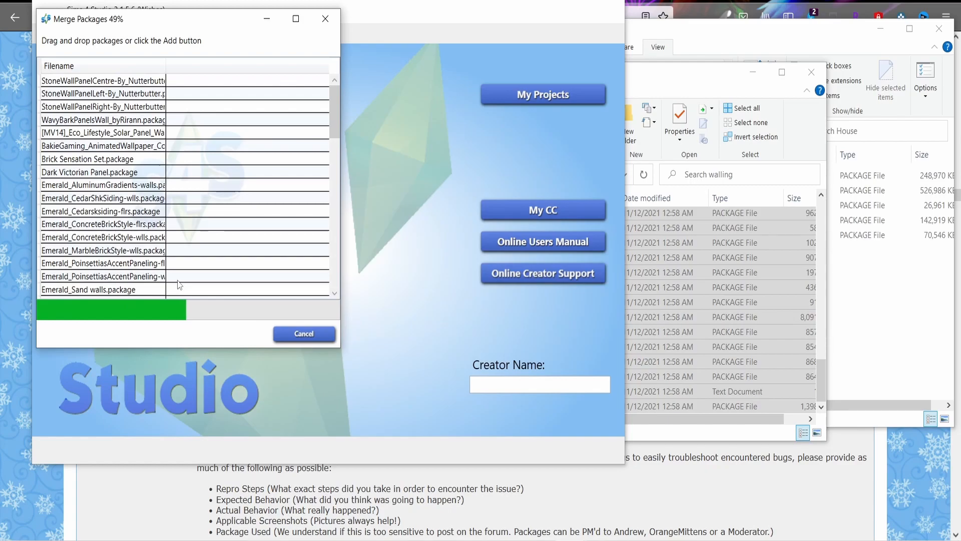
Delete the old walling.package from the House folder.
{"action": "left_click", "coordinate": [740, 288]}
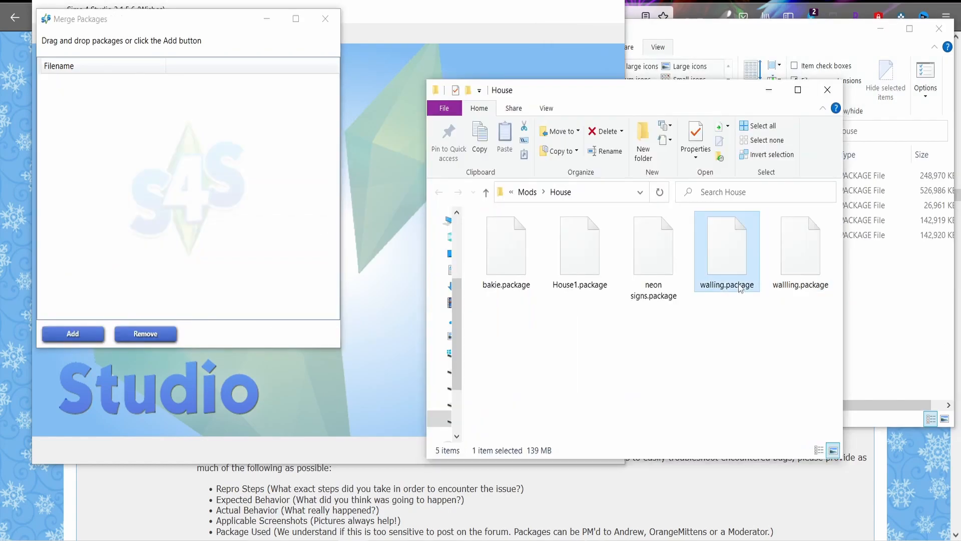
{"action": "key", "text": "Delete"}
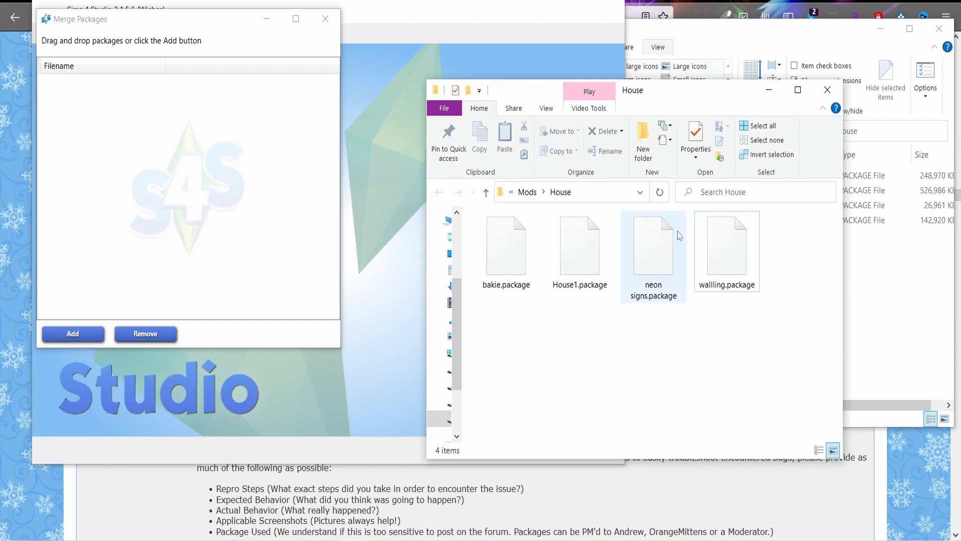
{"action": "right_click", "coordinate": [735, 269]}
{"action": "left_click", "coordinate": [597, 479]}
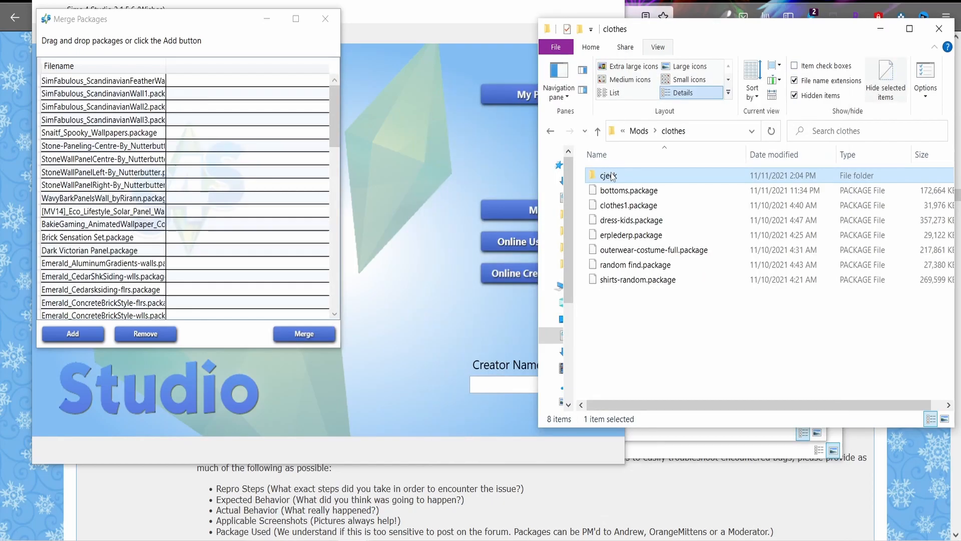
Check the clothes\cjeck folder for the extracted walling folder and compare it with the open walling window.
{"action": "double_click", "coordinate": [611, 176]}
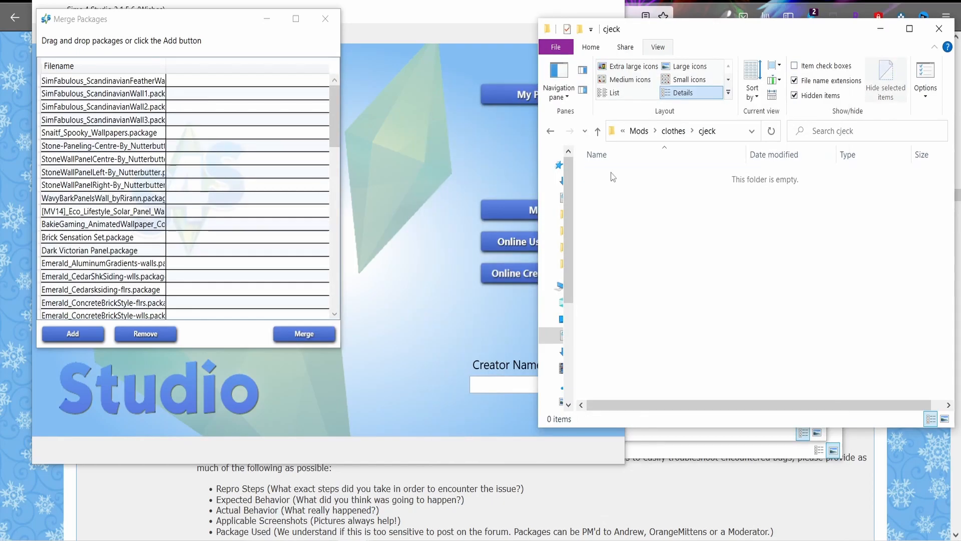
{"action": "left_click", "coordinate": [551, 131]}
{"action": "left_click", "coordinate": [353, 540]}
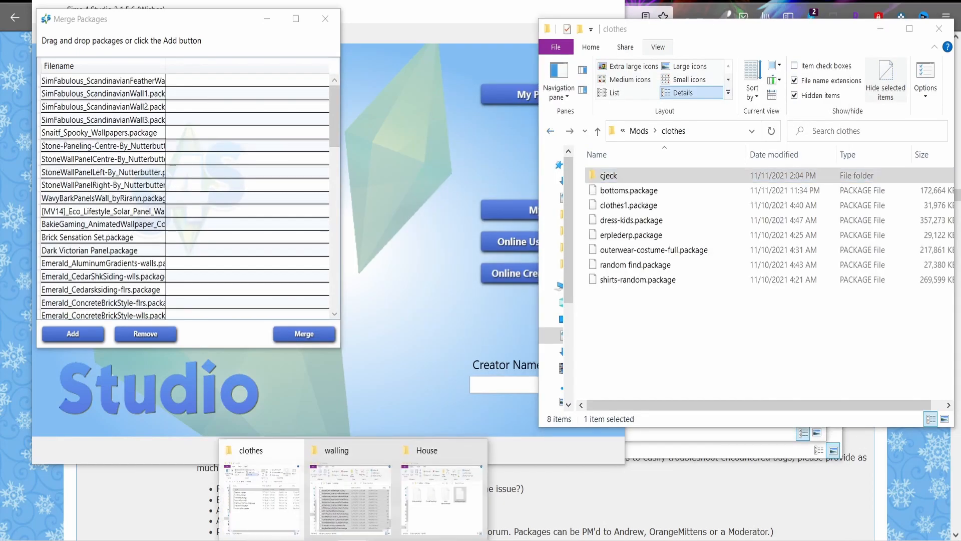
{"action": "left_click", "coordinate": [359, 498]}
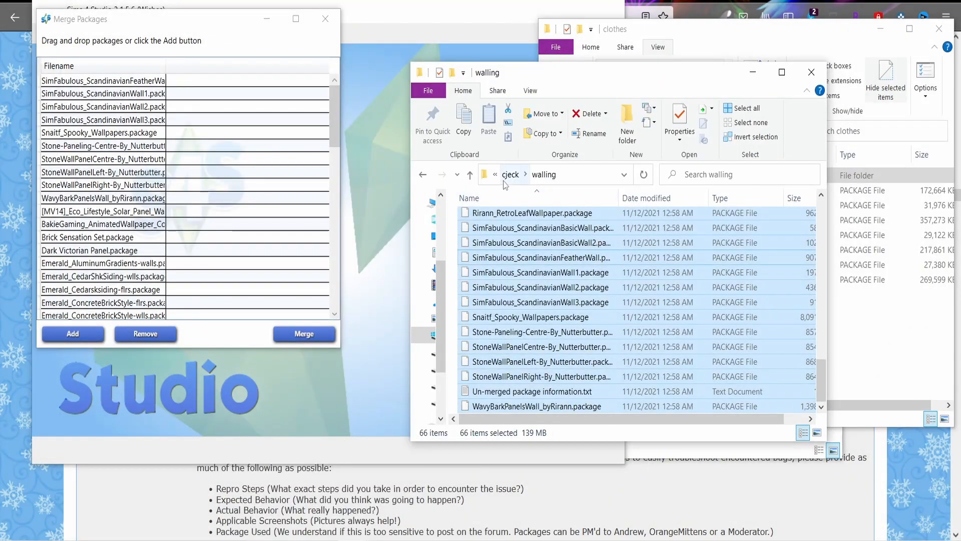
{"action": "left_click_drag", "start_coordinate": [551, 81], "coordinate": [343, 47]}
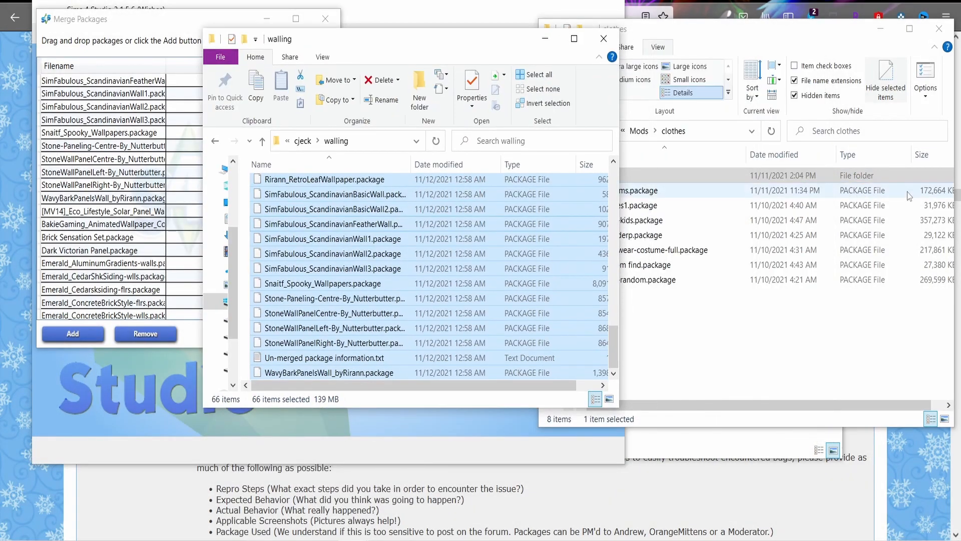
{"action": "left_click", "coordinate": [663, 59]}
{"action": "left_click", "coordinate": [640, 131]}
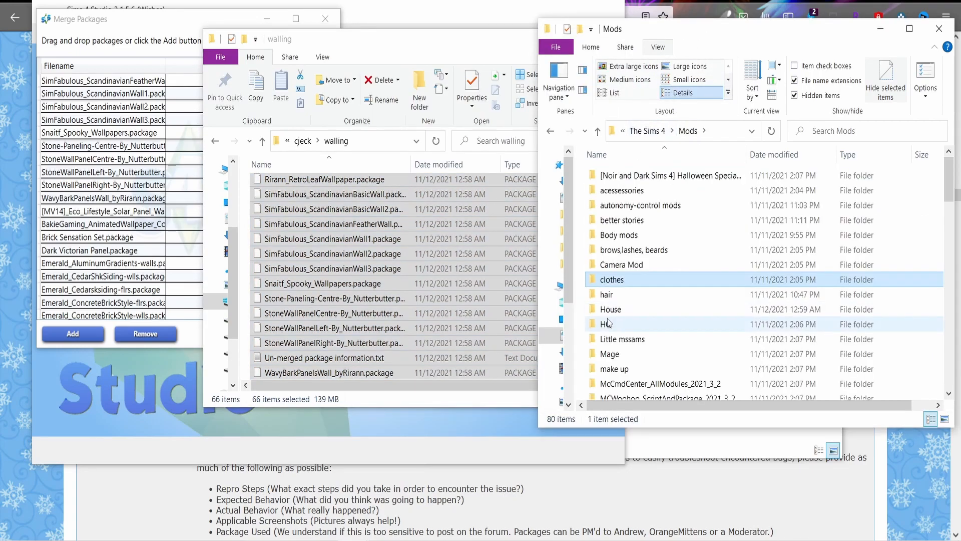
{"action": "double_click", "coordinate": [612, 279]}
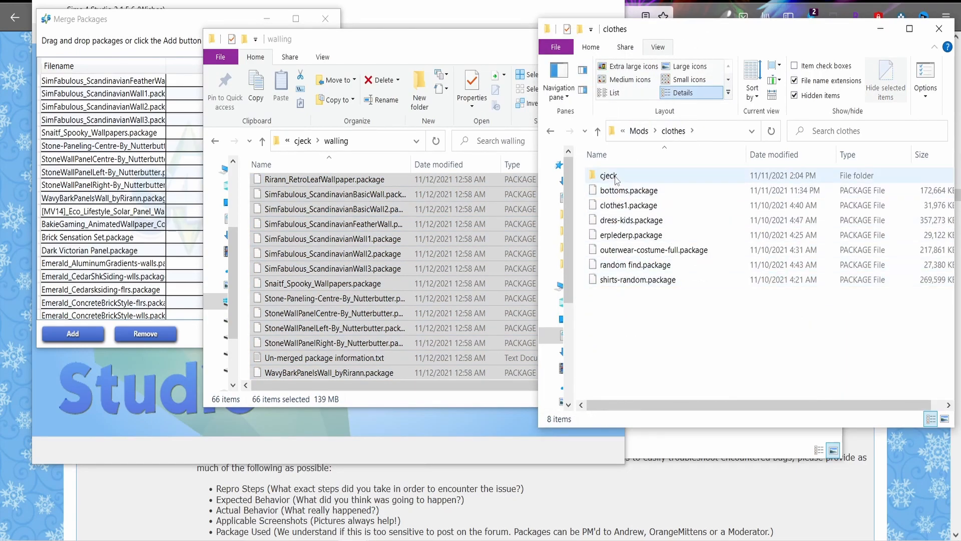
Delete the extracted walling folder from the clothes\cjeck folder.
{"action": "left_click", "coordinate": [376, 52]}
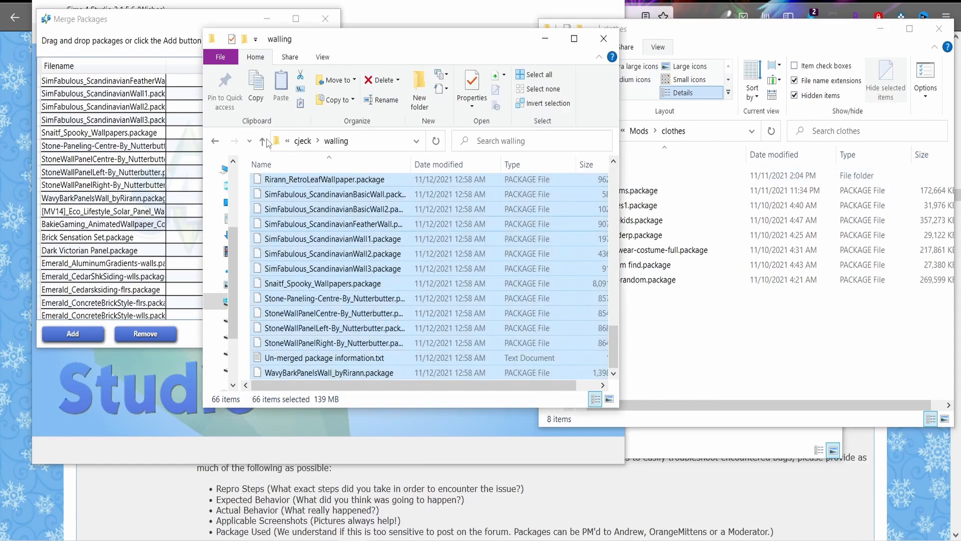
{"action": "left_click", "coordinate": [215, 141]}
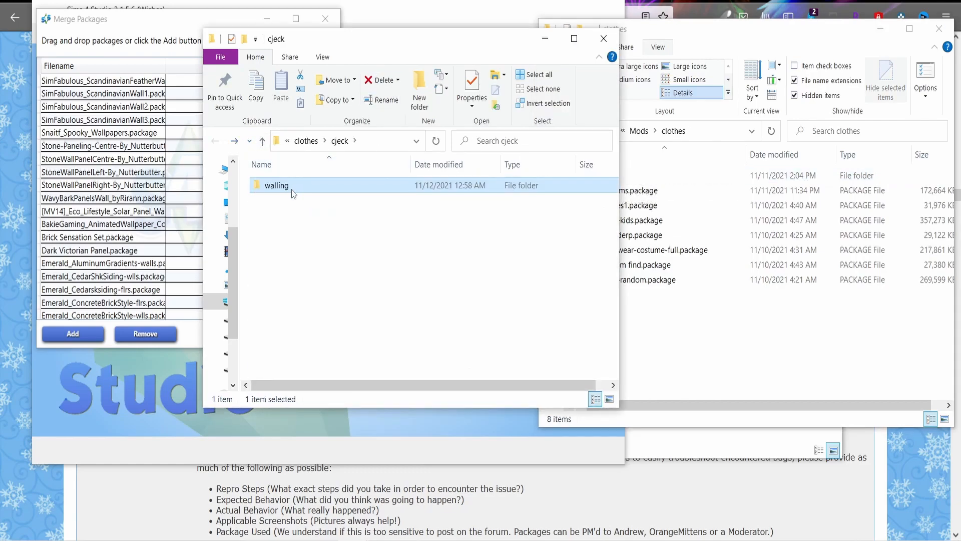
{"action": "key", "text": "Delete"}
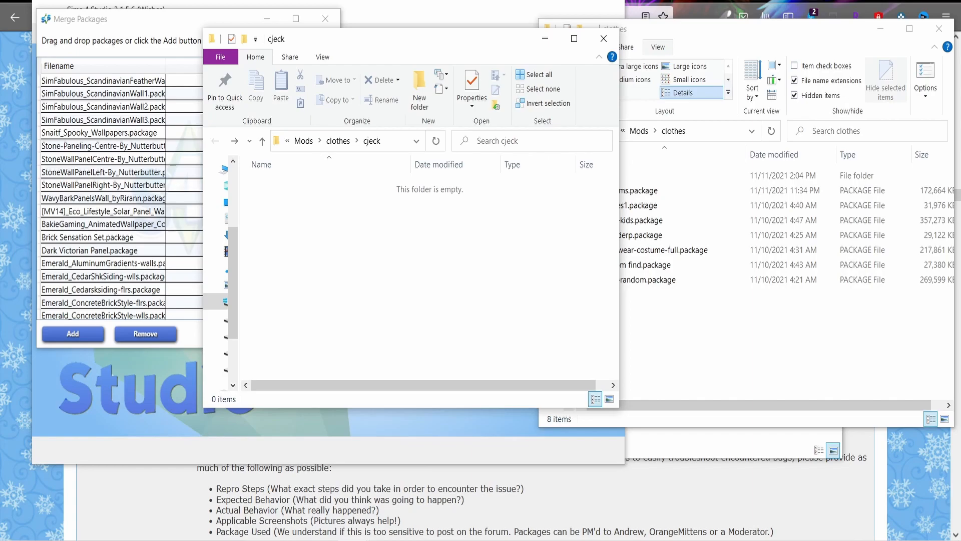
Close the cjeck folder window and the Merge Packages window.
{"action": "left_click", "coordinate": [604, 38]}
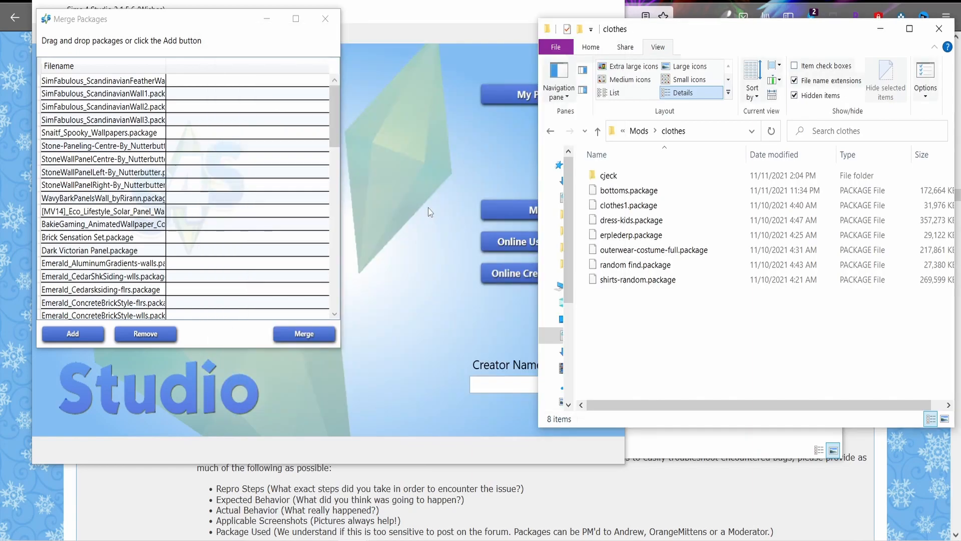
{"action": "left_click", "coordinate": [316, 20]}
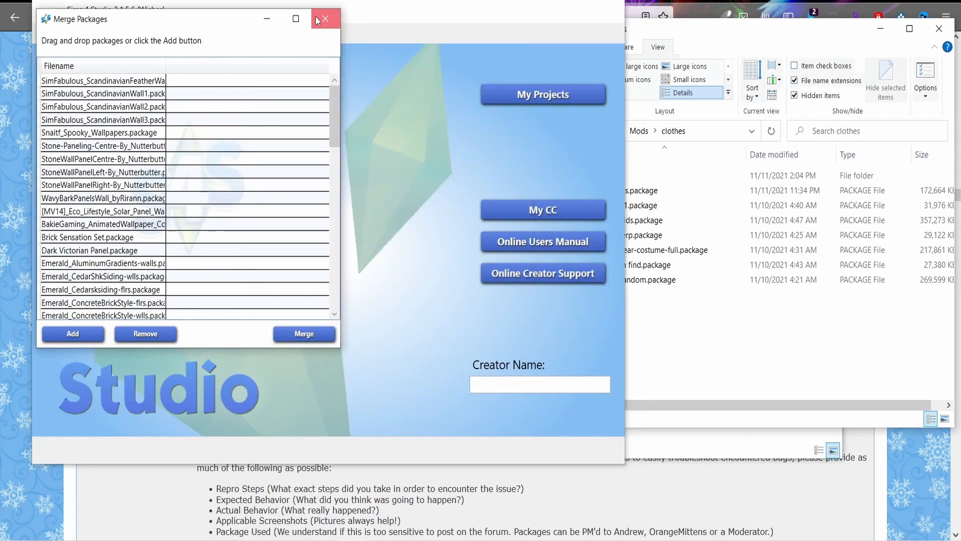
{"action": "left_click", "coordinate": [316, 20]}
Check the contents of the cjeck folder inside Mods\clothes and return to the clothes folder.
{"action": "left_click", "coordinate": [651, 160]}
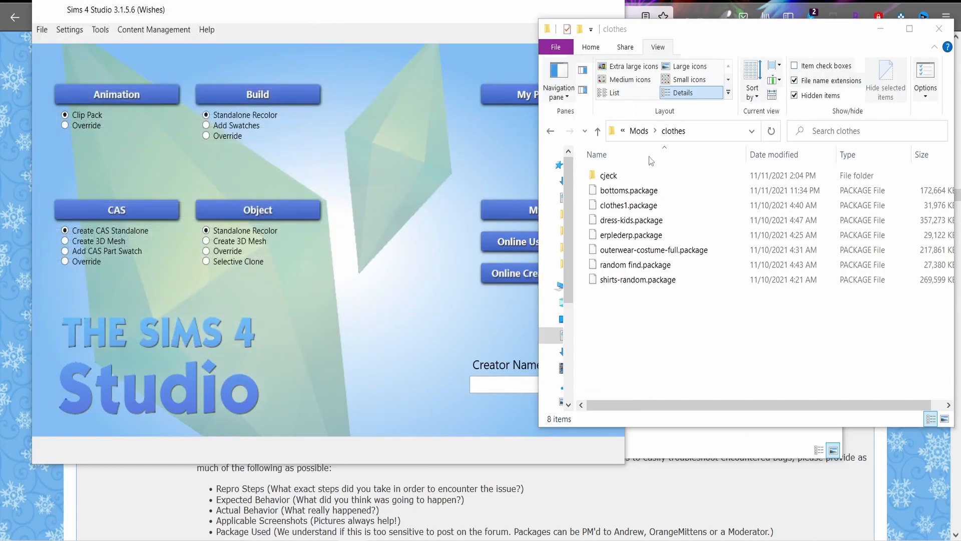
{"action": "double_click", "coordinate": [605, 176]}
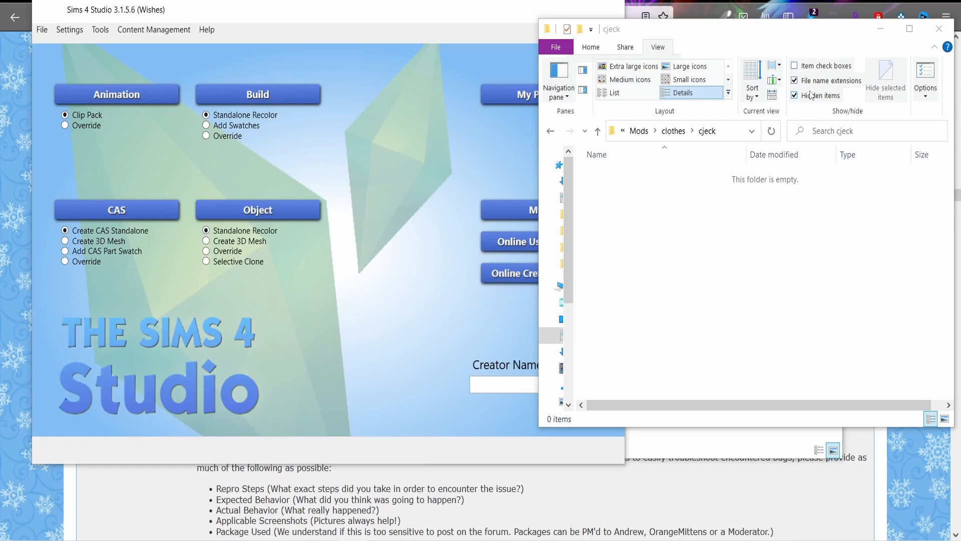
{"action": "left_click", "coordinate": [551, 131]}
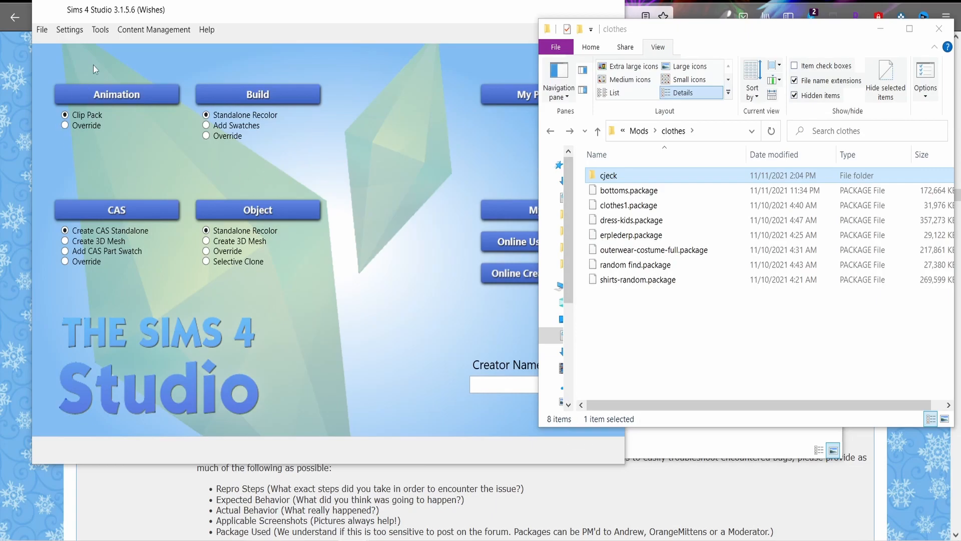
Review the batch fixes available for CAS custom content and for objects.
{"action": "left_click", "coordinate": [155, 31]}
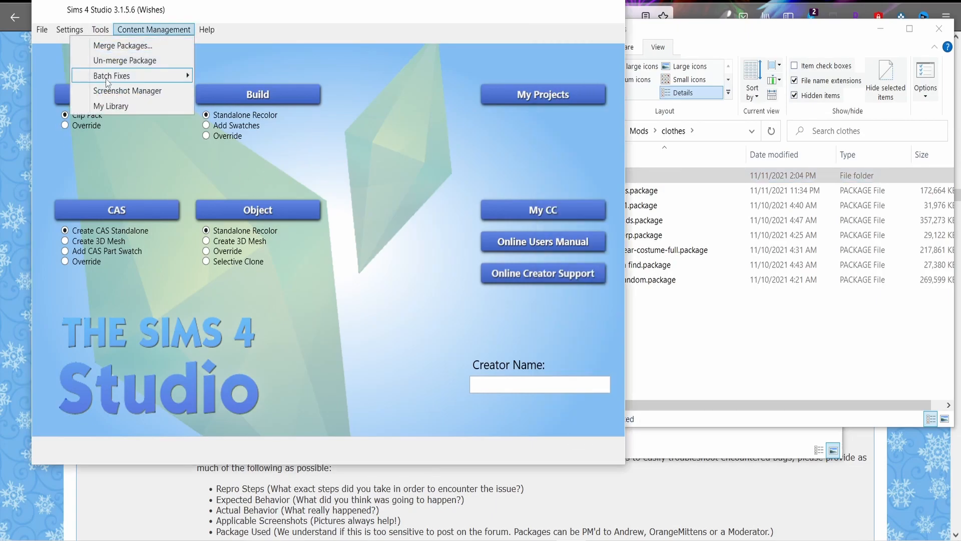
{"action": "mouse_move", "coordinate": [109, 76]}
{"action": "mouse_move", "coordinate": [235, 75]}
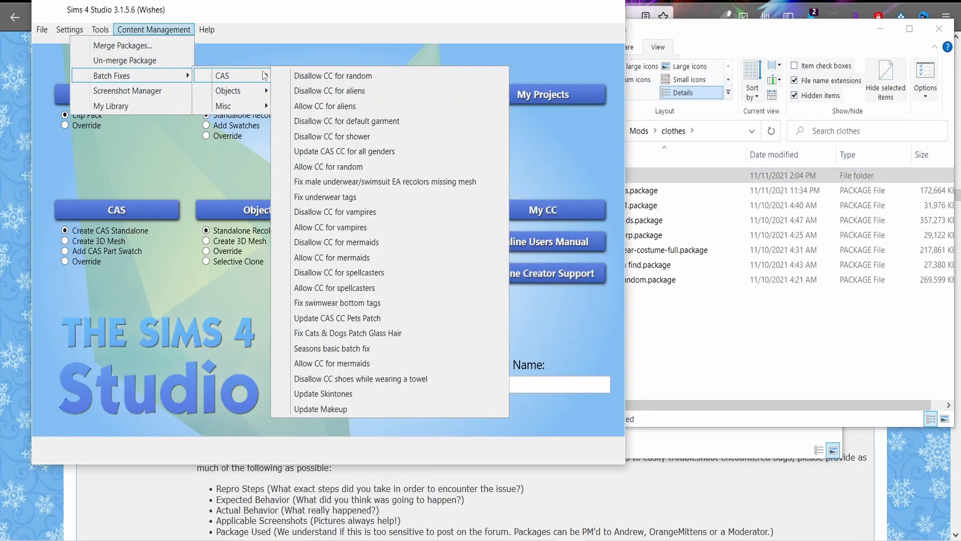
{"action": "left_click", "coordinate": [745, 363]}
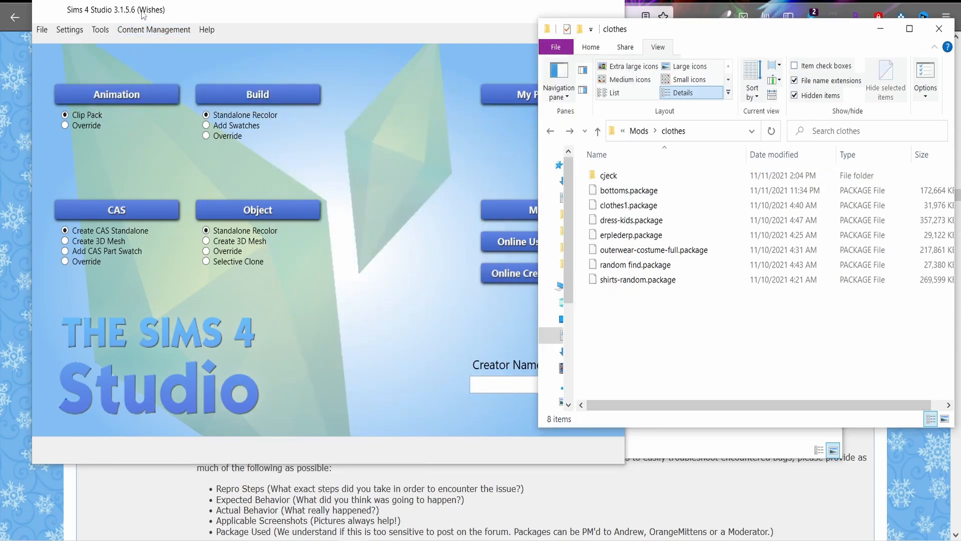
{"action": "left_click", "coordinate": [150, 30]}
{"action": "left_click", "coordinate": [143, 30]}
{"action": "mouse_move", "coordinate": [142, 77]}
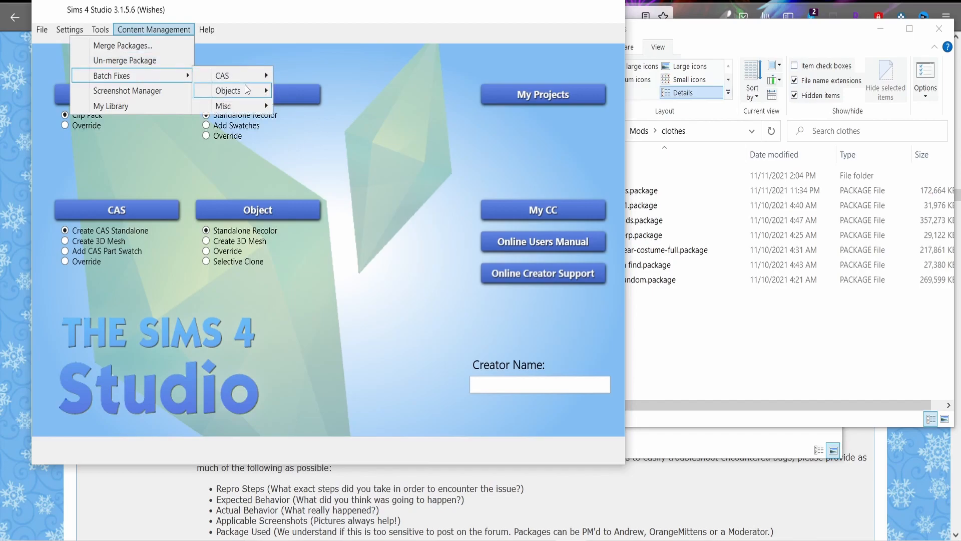
{"action": "mouse_move", "coordinate": [263, 76]}
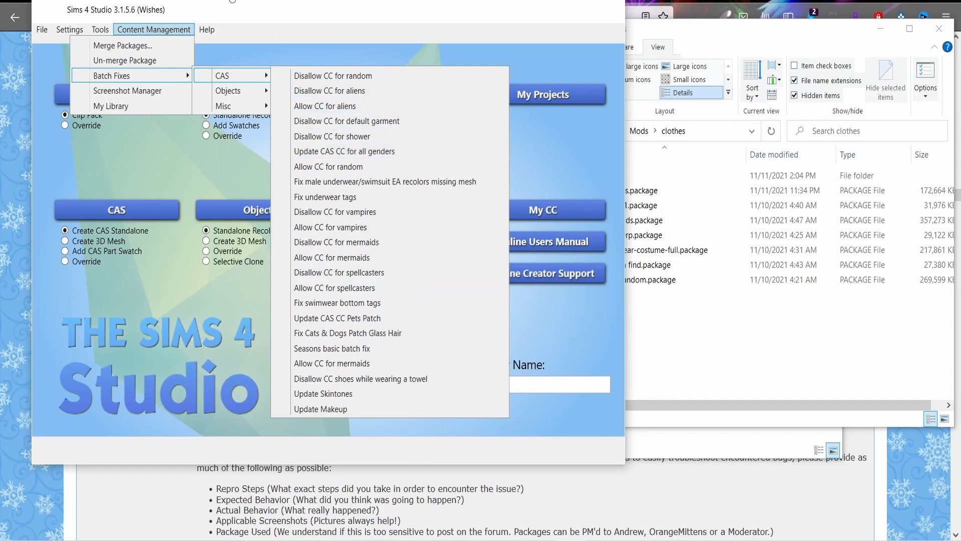
{"action": "mouse_move", "coordinate": [254, 96]}
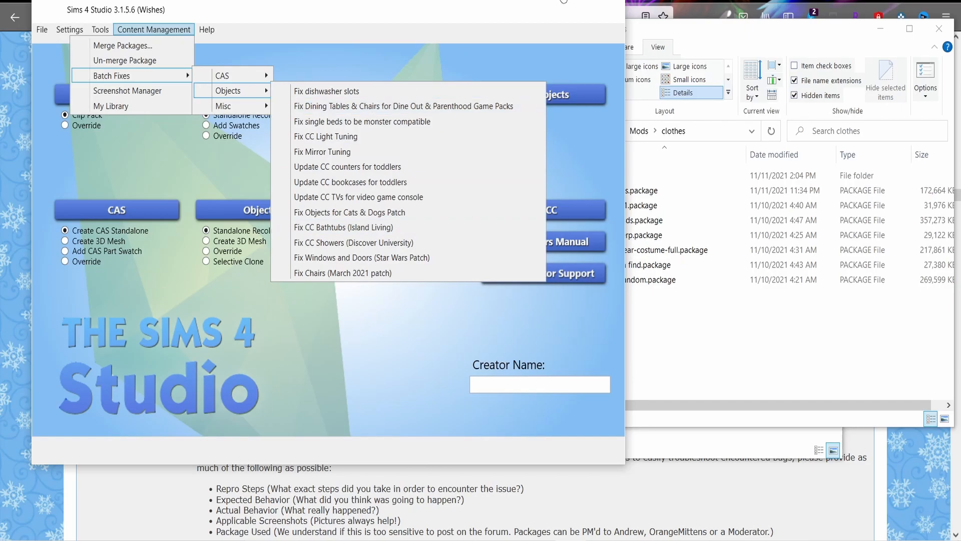
{"action": "left_click", "coordinate": [565, 1]}
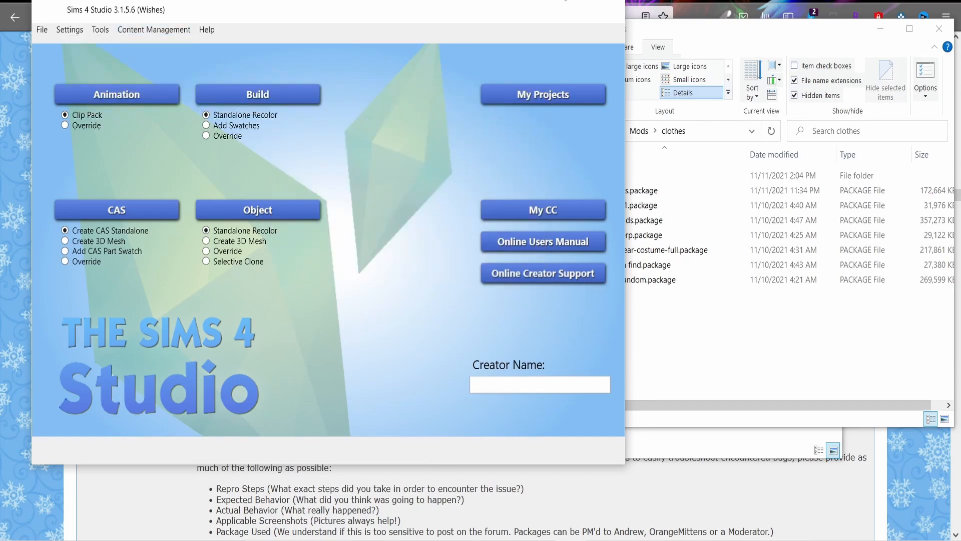
{"action": "left_click", "coordinate": [144, 30]}
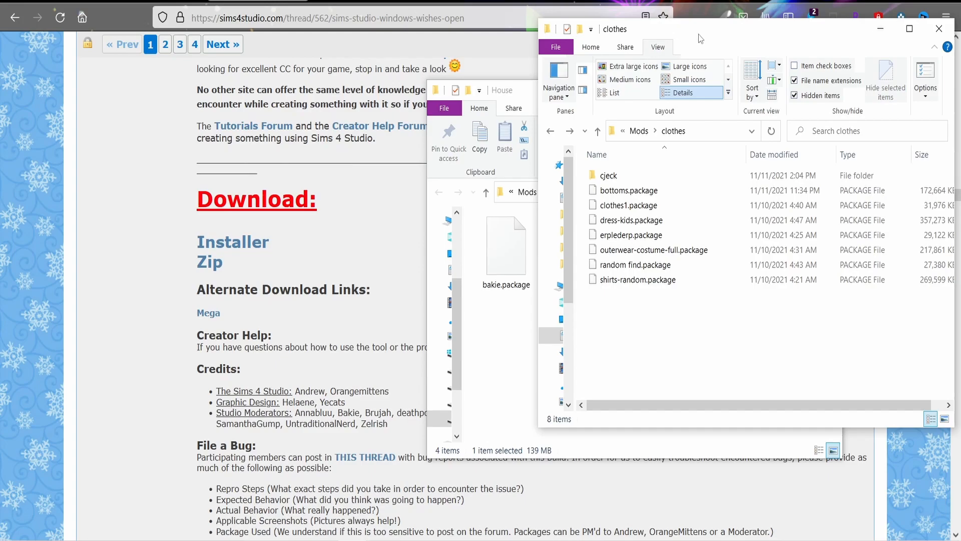
Place the clothes folder window beside the House folder window and go back to the Mods folder.
{"action": "left_click_drag", "start_coordinate": [699, 34], "coordinate": [160, 43]}
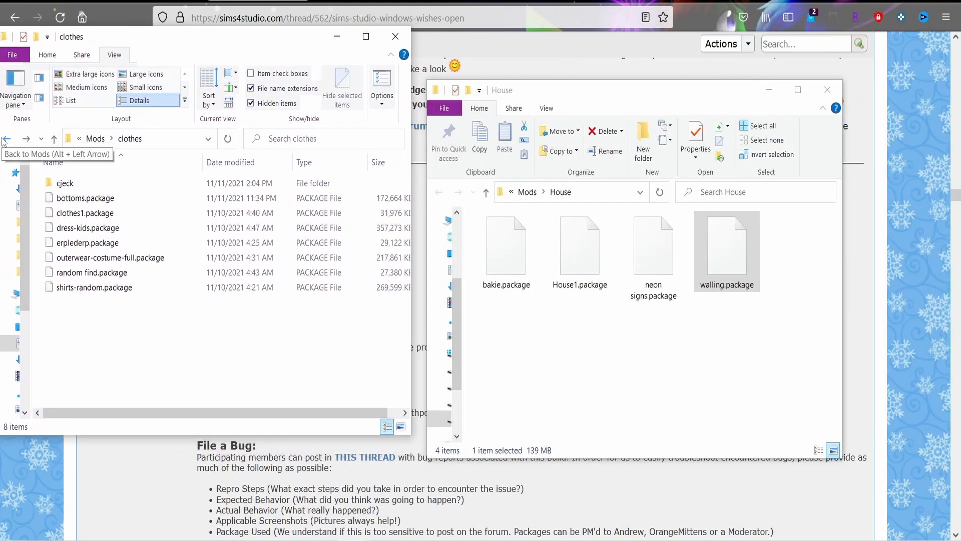
{"action": "left_click", "coordinate": [7, 139]}
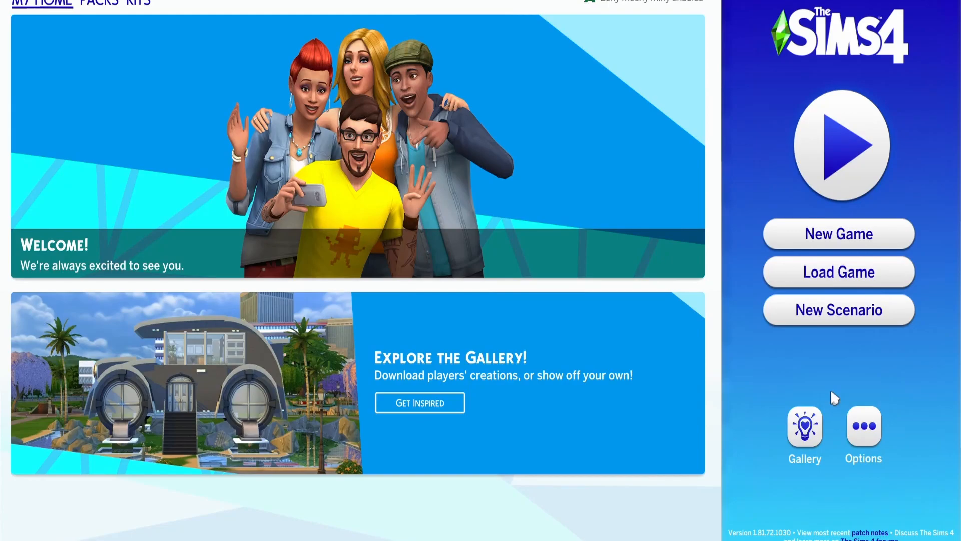
Switch to The Sims 4, view the custom content list from the Other game options, and return to the main screen.
{"action": "left_click", "coordinate": [874, 438]}
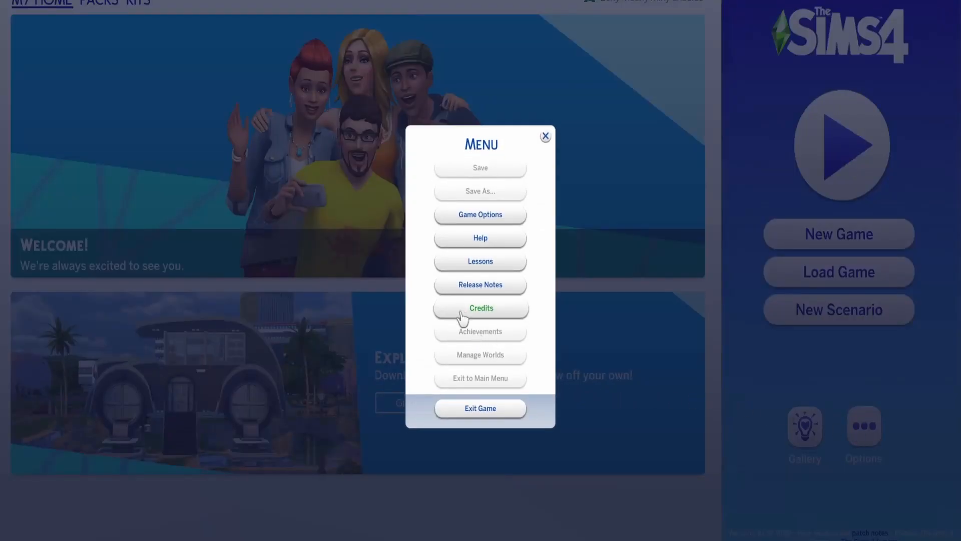
{"action": "left_click", "coordinate": [481, 214]}
{"action": "left_click", "coordinate": [302, 289]}
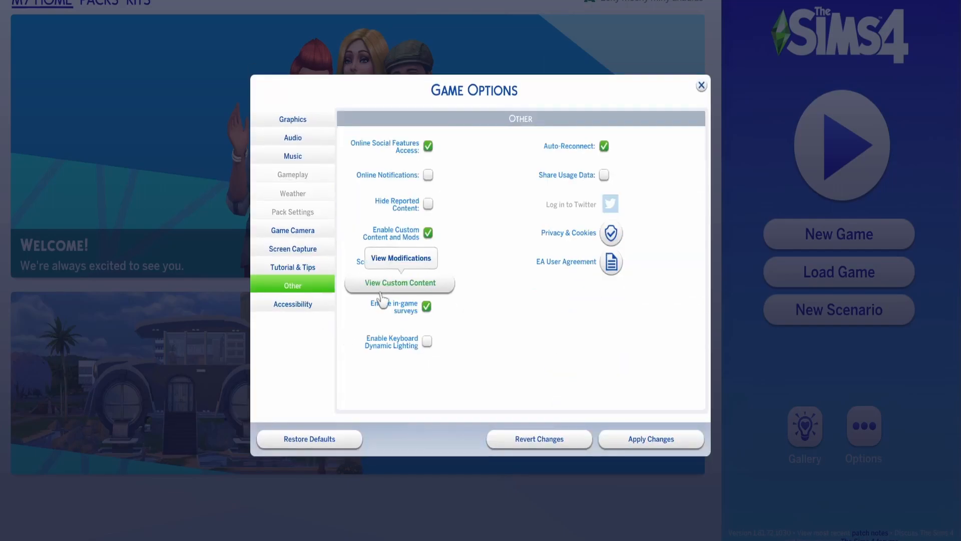
{"action": "left_click", "coordinate": [412, 289]}
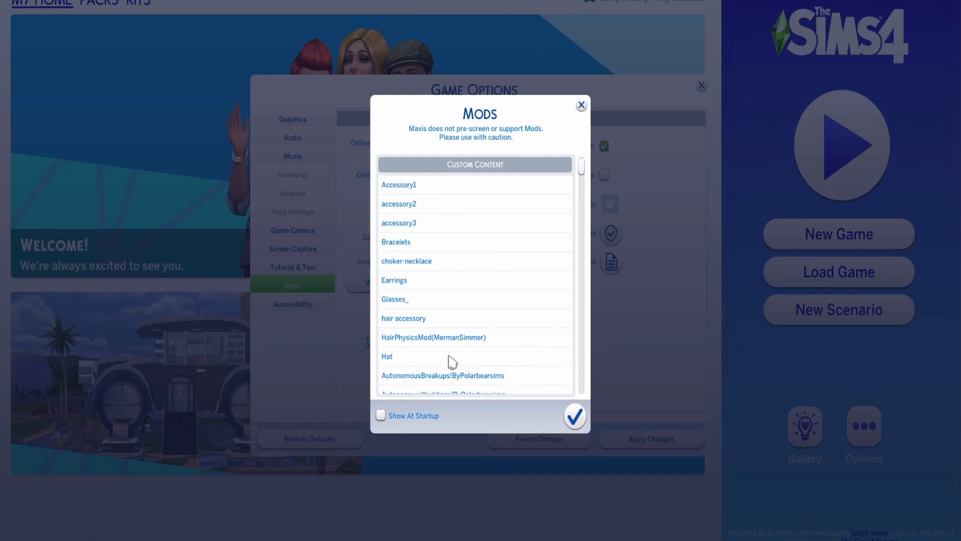
{"action": "left_click", "coordinate": [581, 105]}
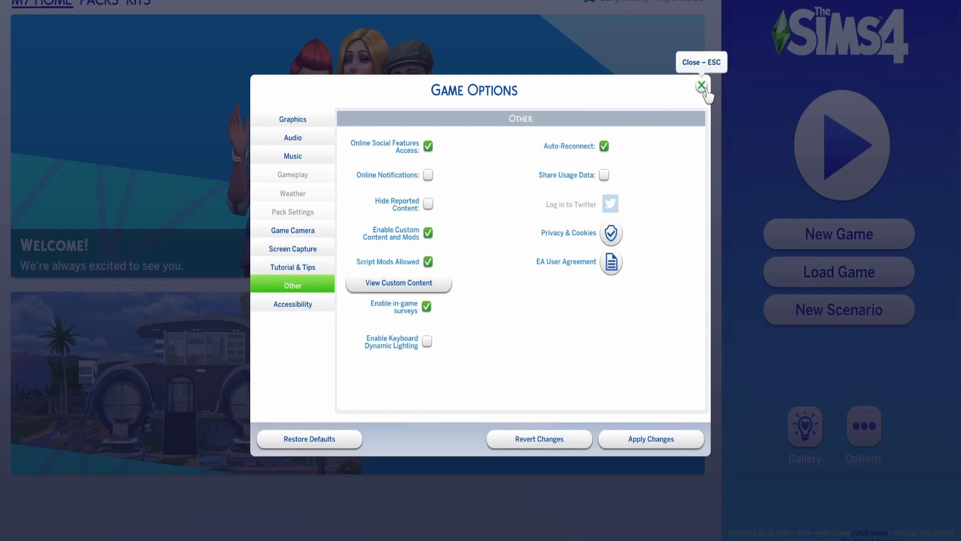
{"action": "left_click", "coordinate": [702, 86]}
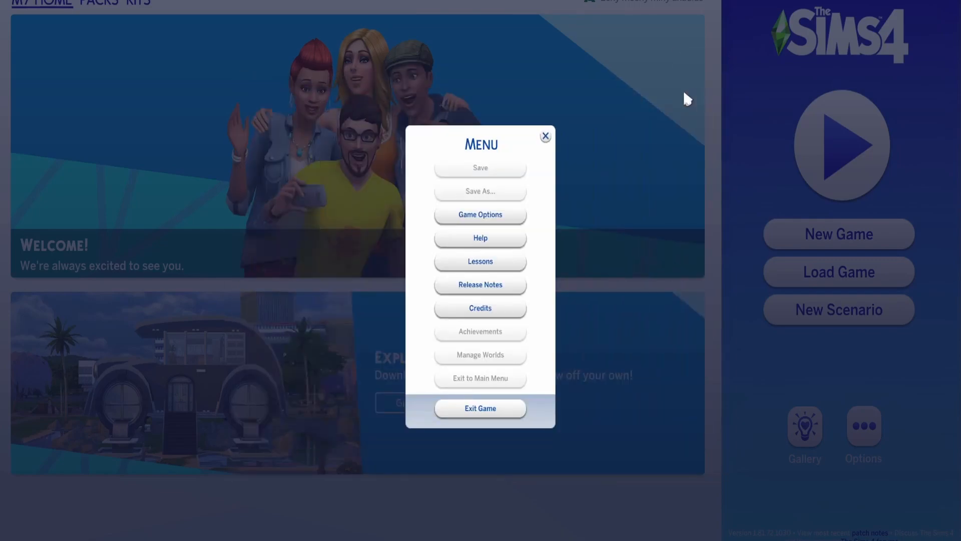
{"action": "left_click", "coordinate": [546, 136]}
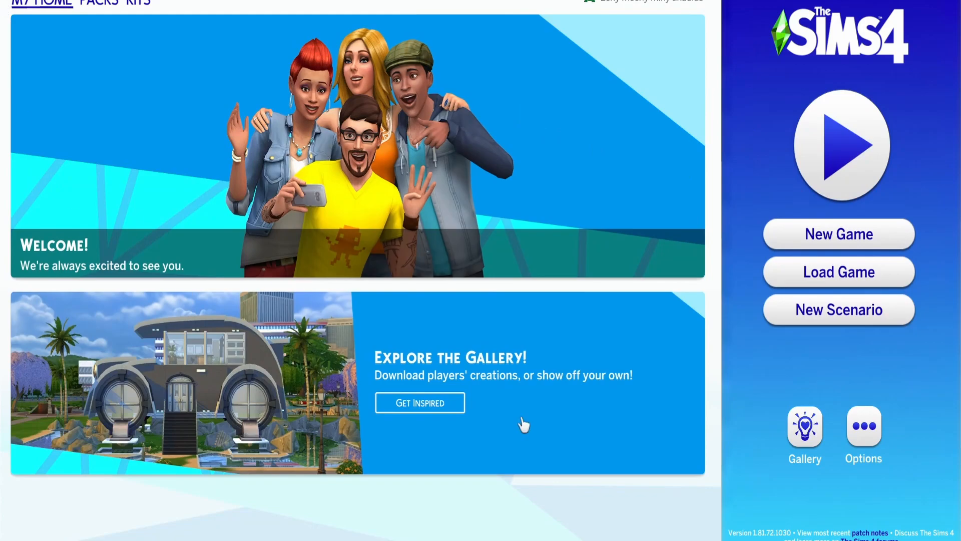